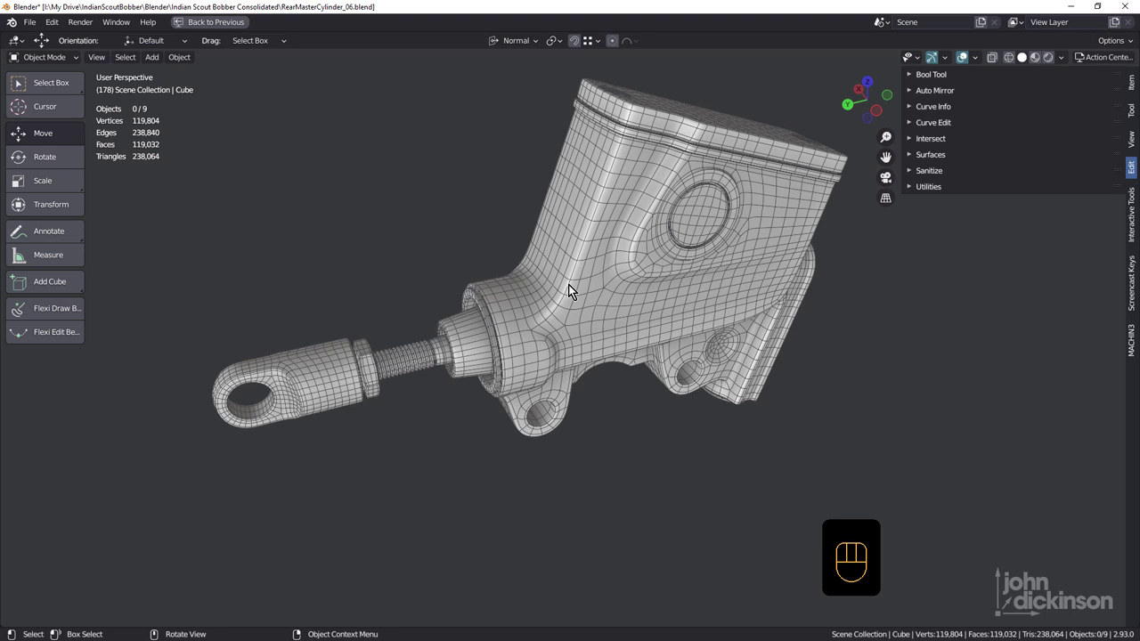
Orbit around the master cylinder model and hide its wireframe overlay.
middle_click_drag(585, 291, 593, 259)
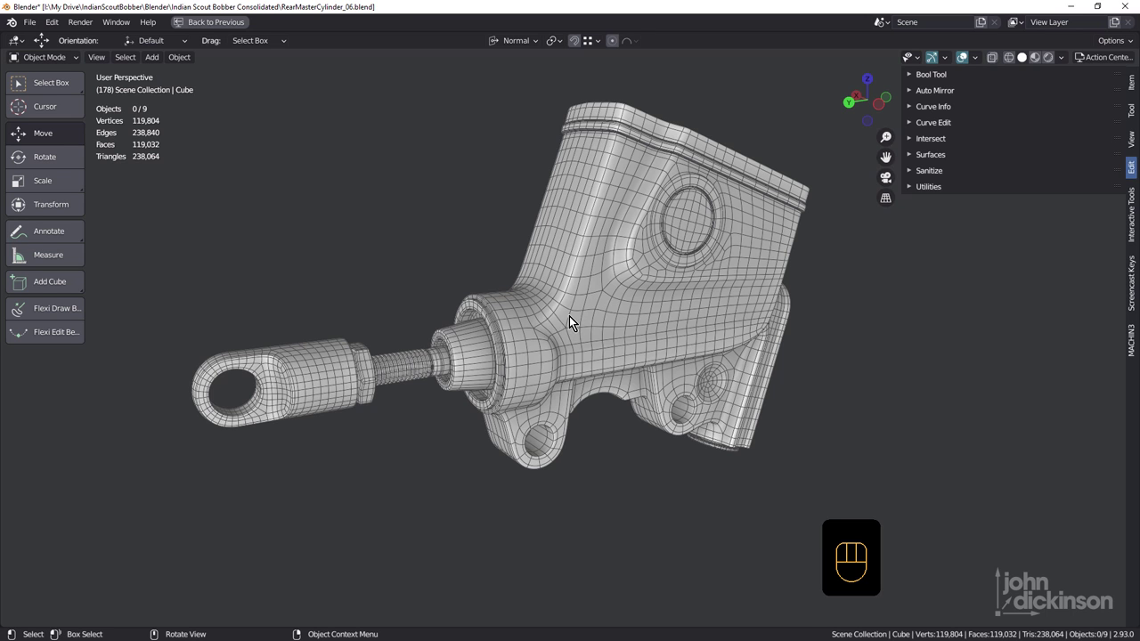
mouse_move(569, 317)
middle_mouse_down()
mouse_move(596, 337)
mouse_move(575, 352)
mouse_move(576, 325)
middle_mouse_up()
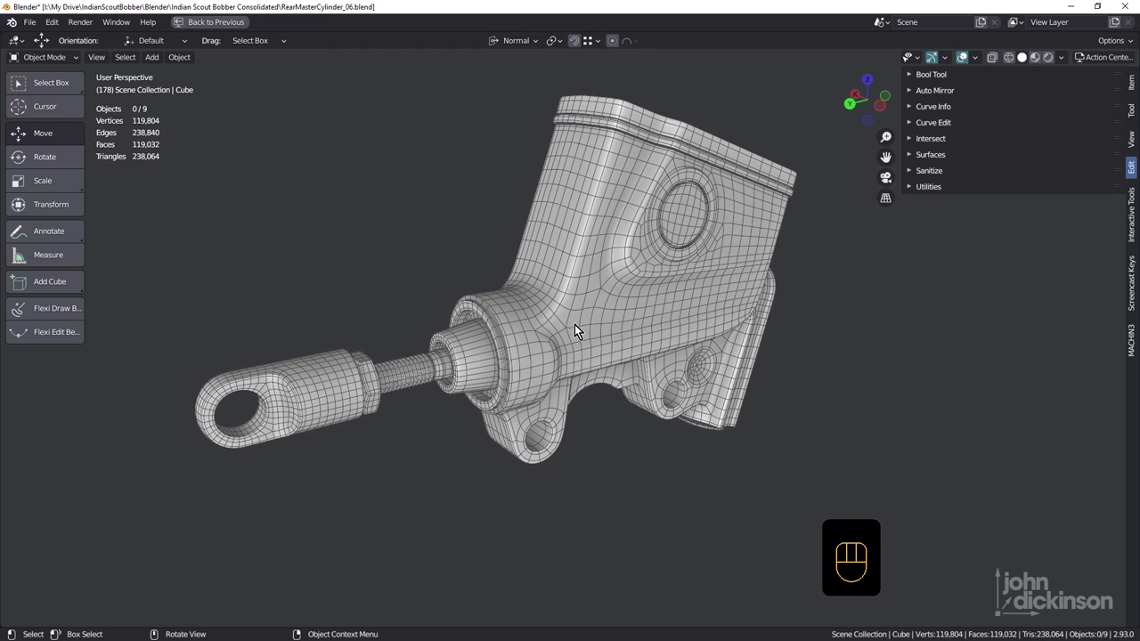
key("shift+space")
Select the eye bolt and orbit and zoom in to inspect it from below.
left_click(314, 380)
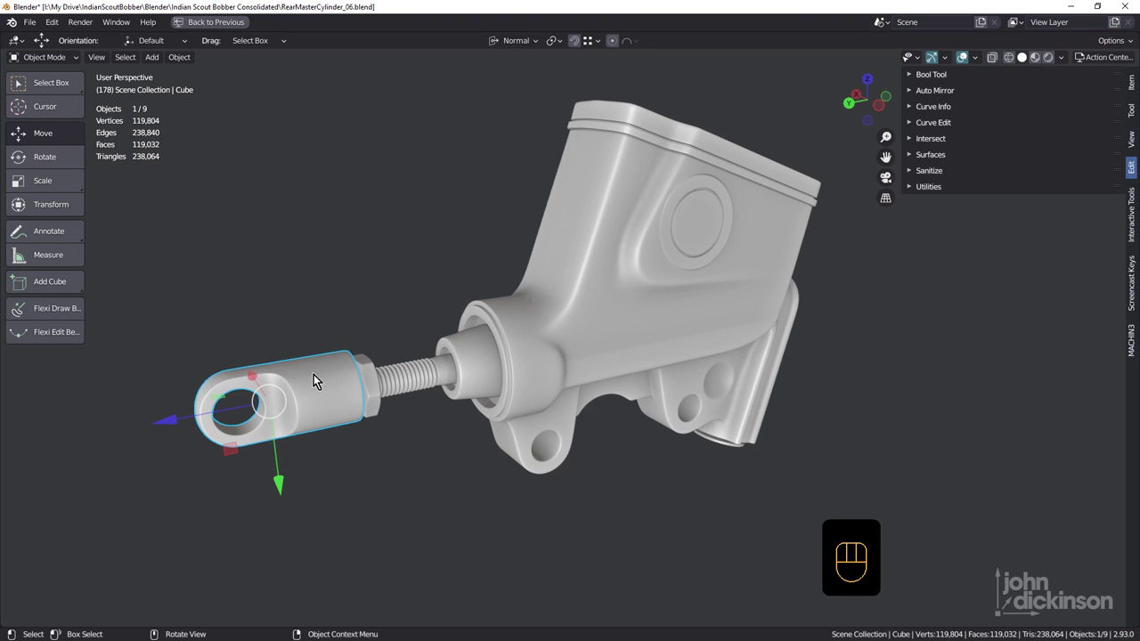
middle_click_drag(315, 383, 374, 303, "shift")
left_click(354, 274)
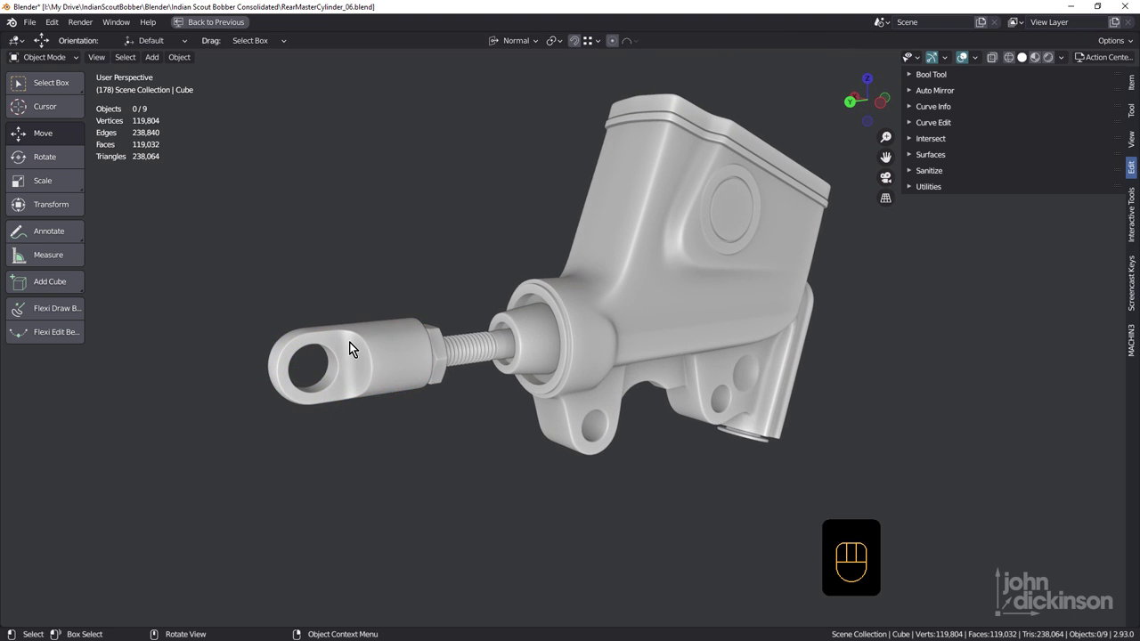
scroll(349, 341, "up", 5)
middle_click_drag(384, 347, 397, 323)
left_click(398, 321)
key("super+1")
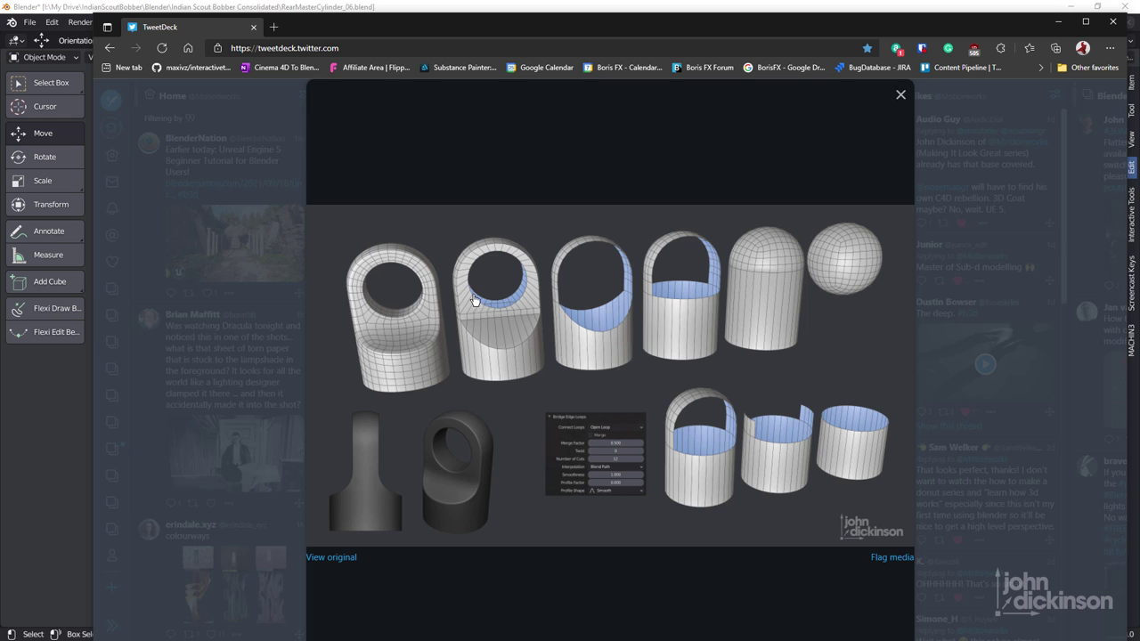
key("super+Down")
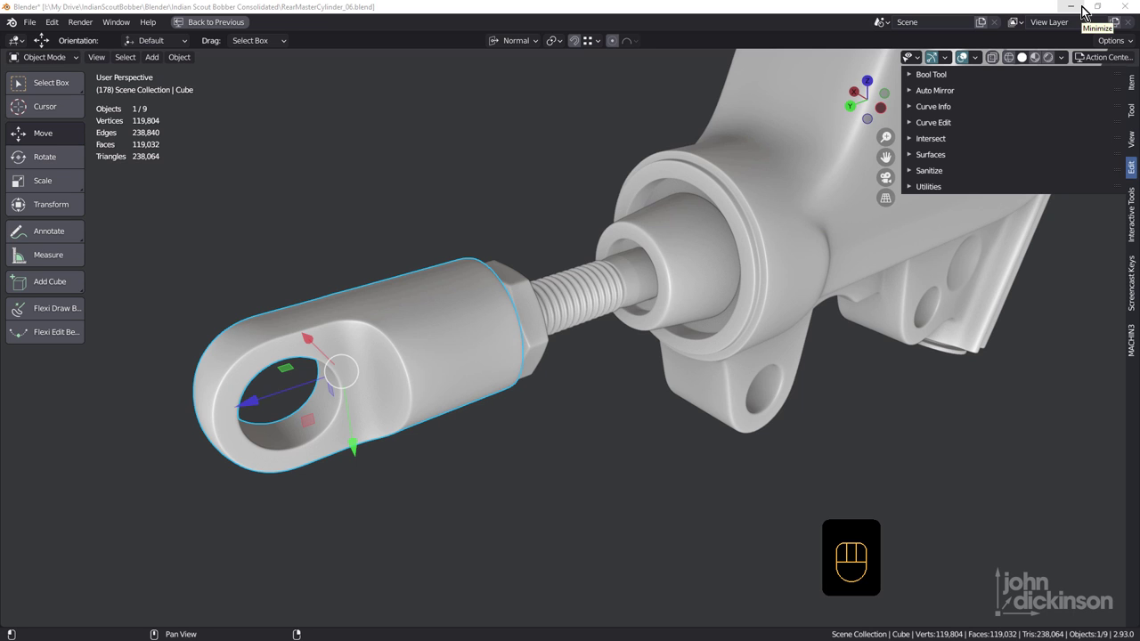
Clear to an empty scene and add a 32-vertex cylinder mesh.
left_click(1081, 7)
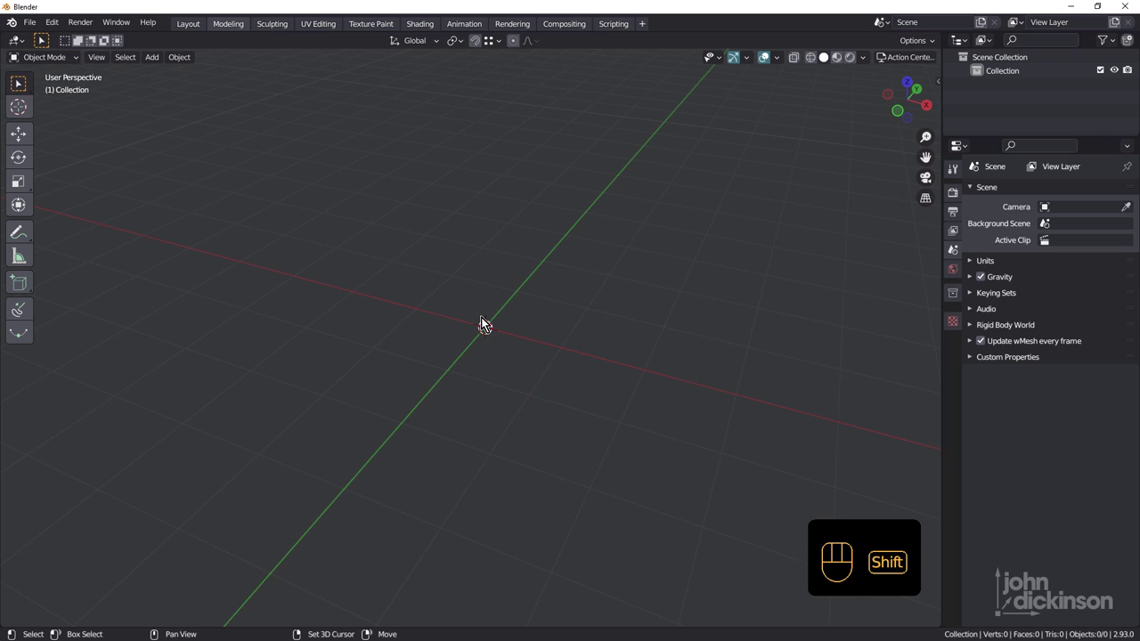
key("shift+a")
mouse_move(480, 317)
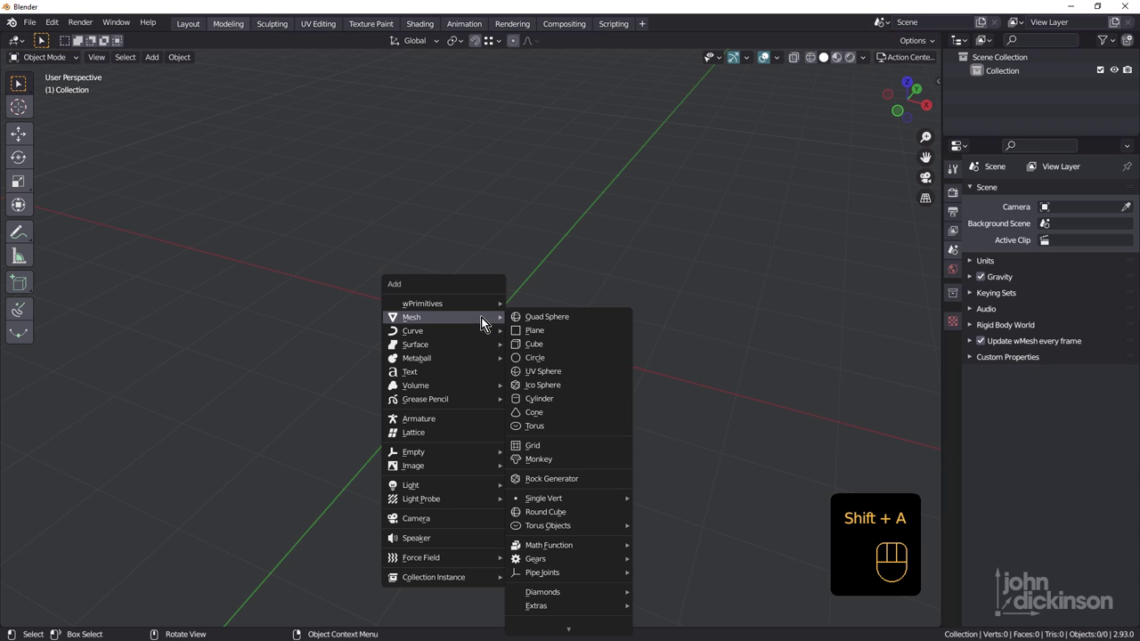
left_click(552, 397)
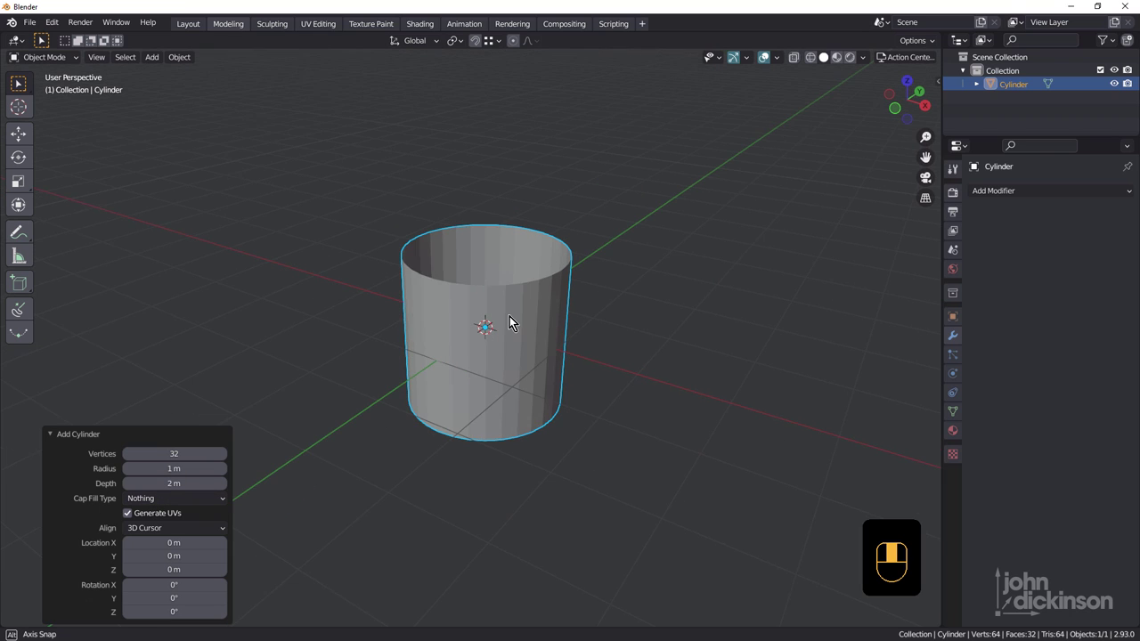
In Edit Mode, select the cylinder's left and right side vertices from top view.
key("Tab")
middle_click_drag(507, 343, 165, 157)
left_click_drag(308, 288, 662, 365)
middle_click_drag(429, 333, 519, 214)
Extrude the selected rim edges straight up twice, then adjust their height.
key("e")
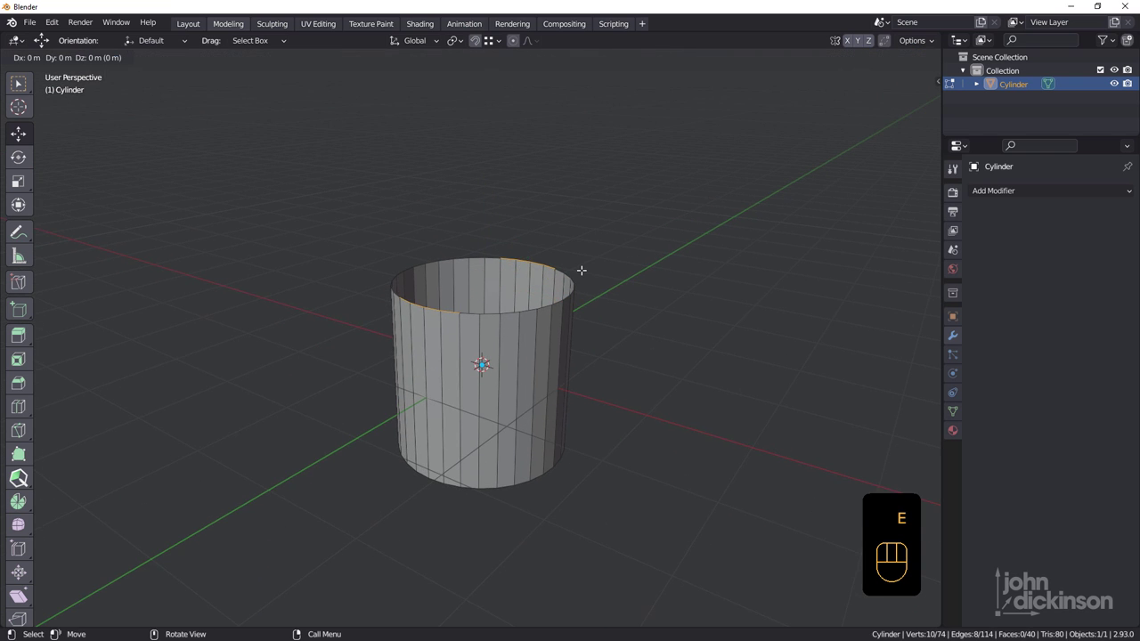
right_click(581, 270)
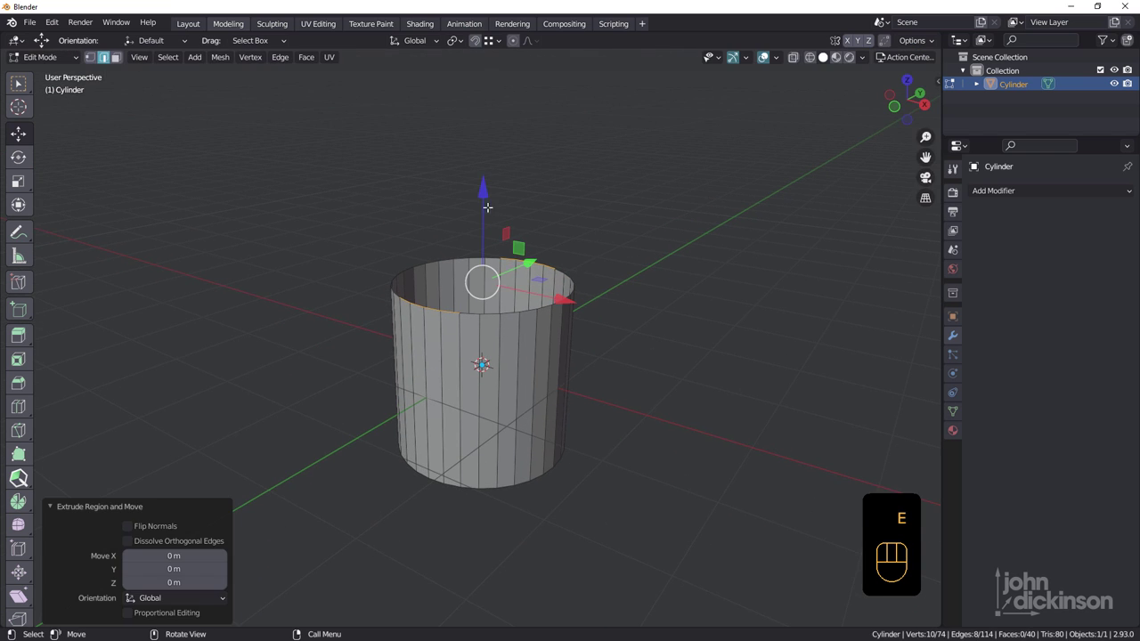
mouse_move(482, 216)
left_mouse_down()
mouse_move(483, 190)
mouse_move(486, 204)
left_mouse_up()
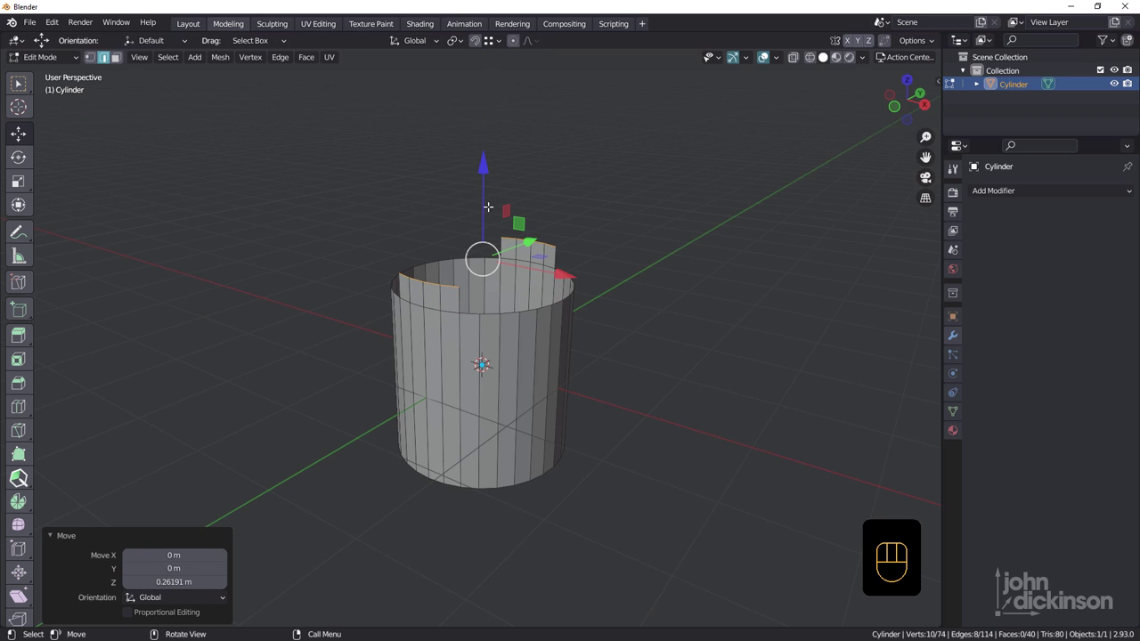
key("e")
right_click(549, 225)
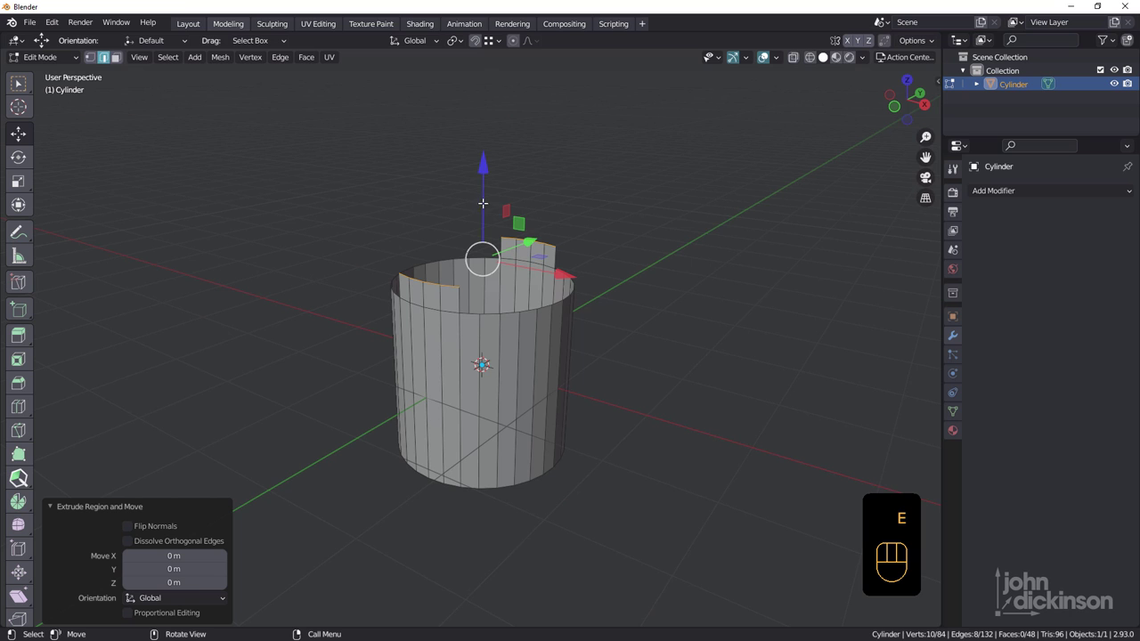
left_click_drag(481, 198, 484, 176)
middle_click_drag(483, 176, 472, 214)
left_click_drag(489, 157, 453, 247)
With X-ray on, select the eight strip faces and lower them slightly.
middle_click_drag(452, 246, 324, 173)
key("alt+z")
left_click_drag(323, 172, 638, 273)
middle_click_drag(591, 272, 588, 283)
left_click_drag(493, 153, 494, 166)
key("alt+z")
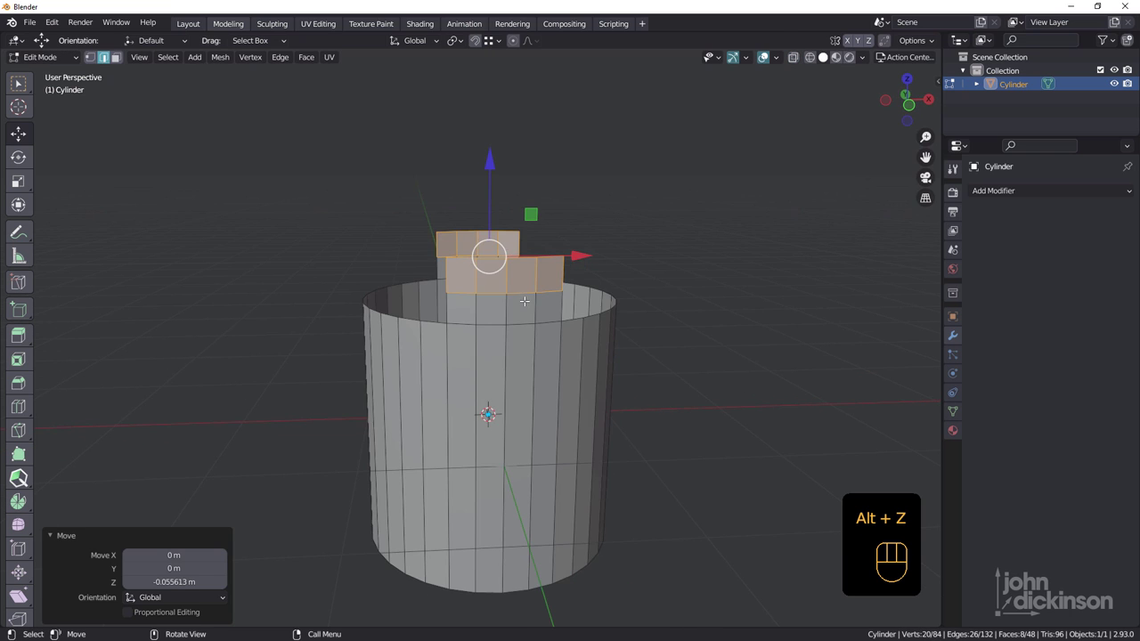
middle_click_drag(472, 285, 484, 307)
In edge mode, select the top edge loops of both strips.
key("2")
left_click(380, 265)
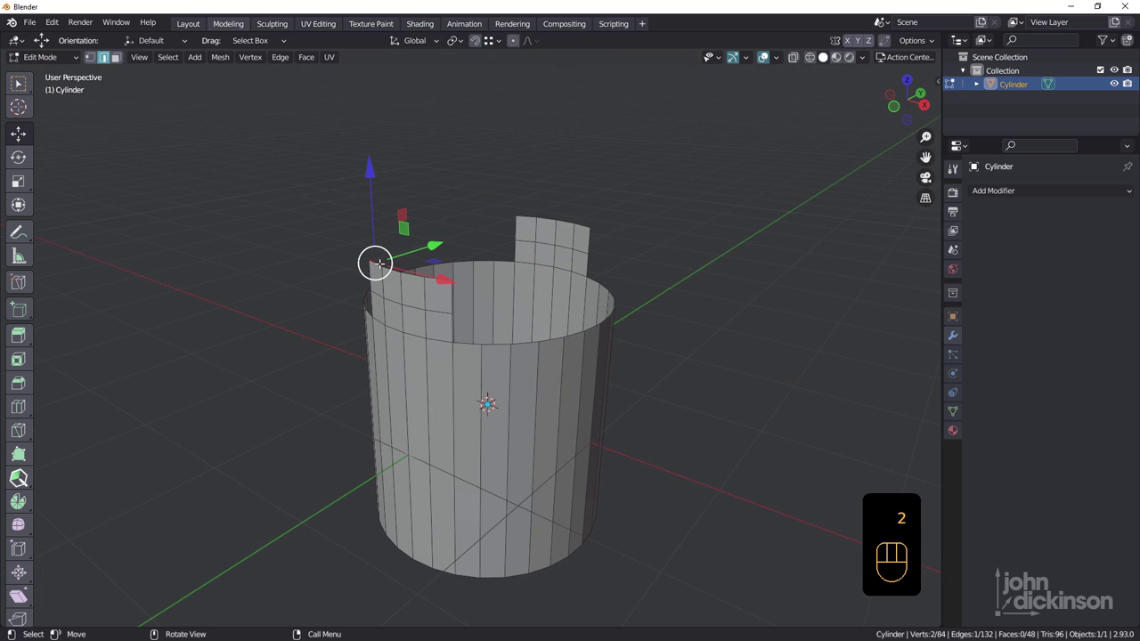
left_click(432, 282, "ctrl")
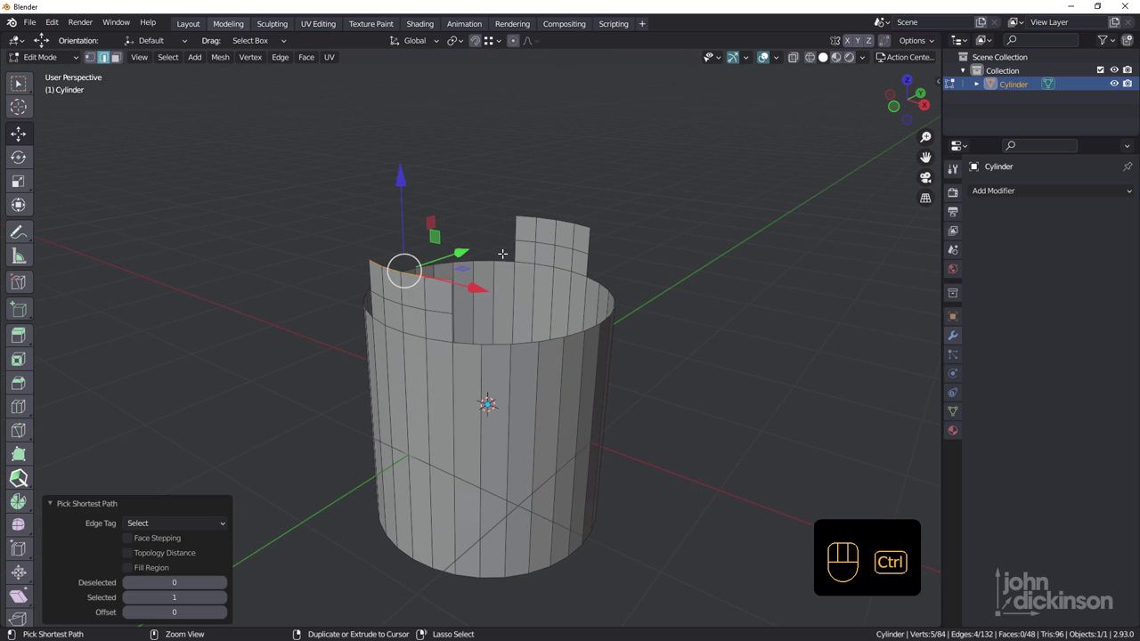
left_click(527, 219, "shift")
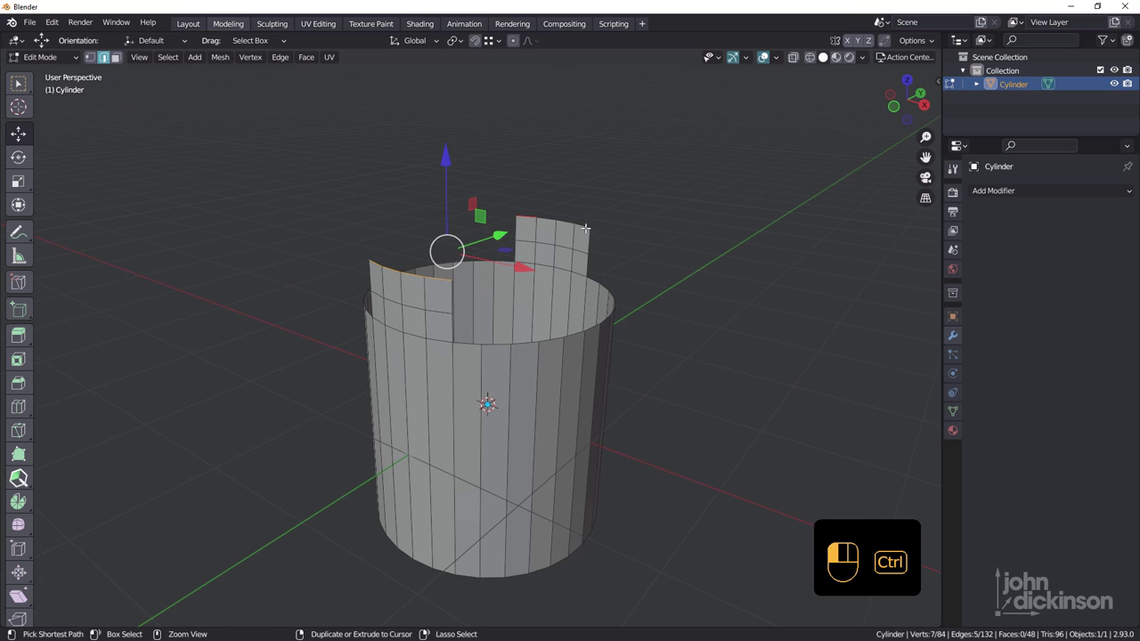
left_click(586, 228, "ctrl")
middle_click_drag(562, 270, 385, 219)
left_click(426, 281, "alt")
left_click(427, 282, "alt")
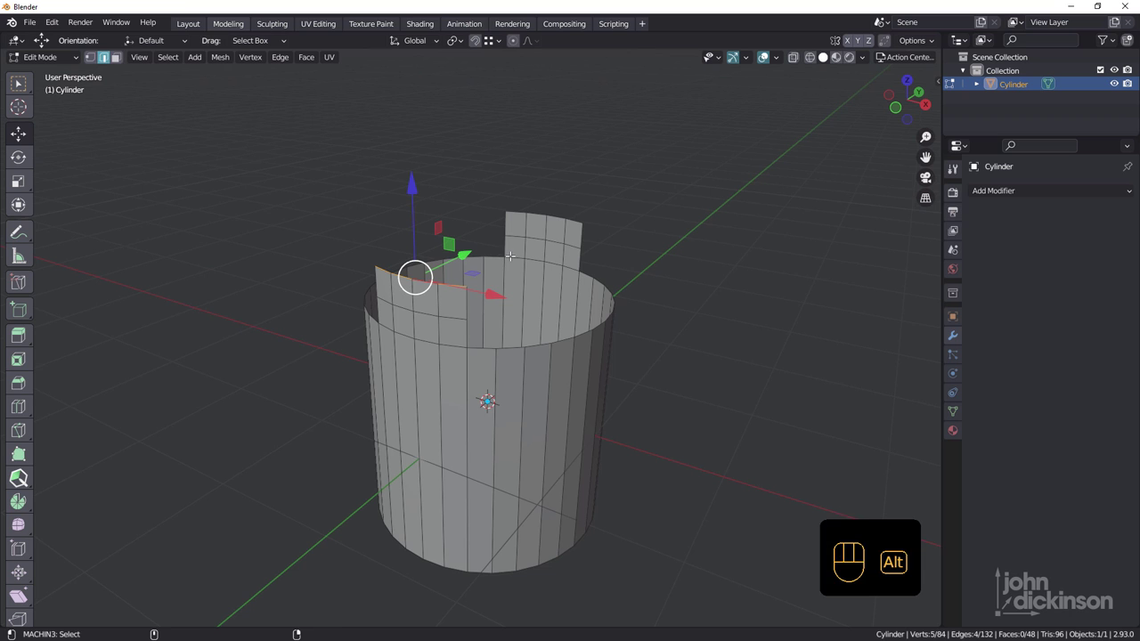
left_click(568, 238, "alt+shift")
Bridge the two edge loops into an arch with 11 cuts.
middle_click_drag(568, 238, 532, 291)
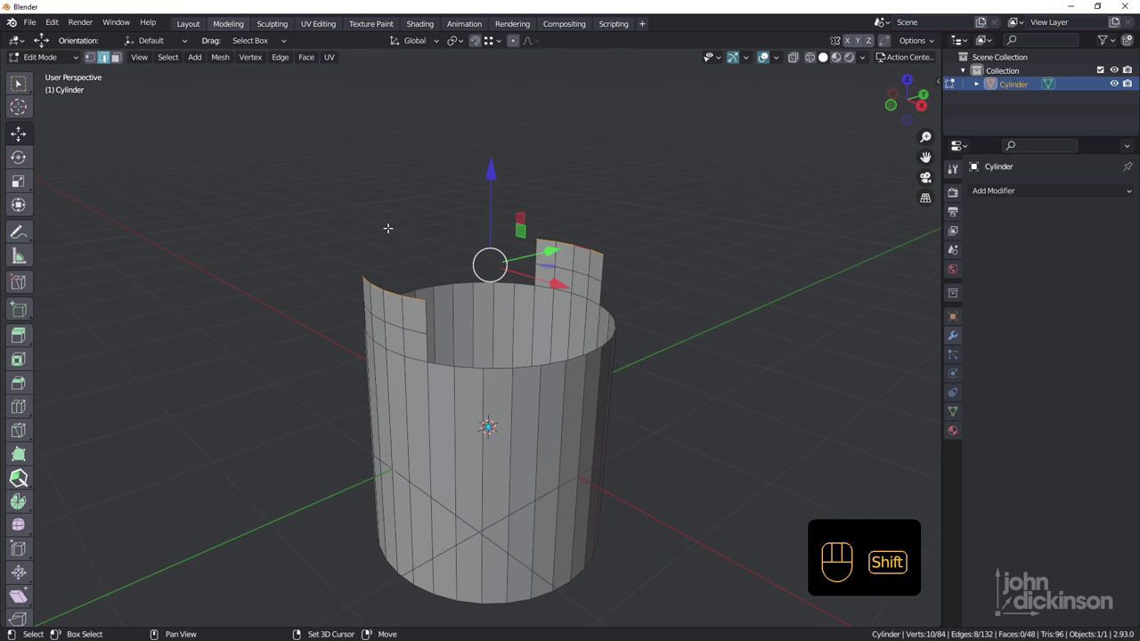
key("shift+b")
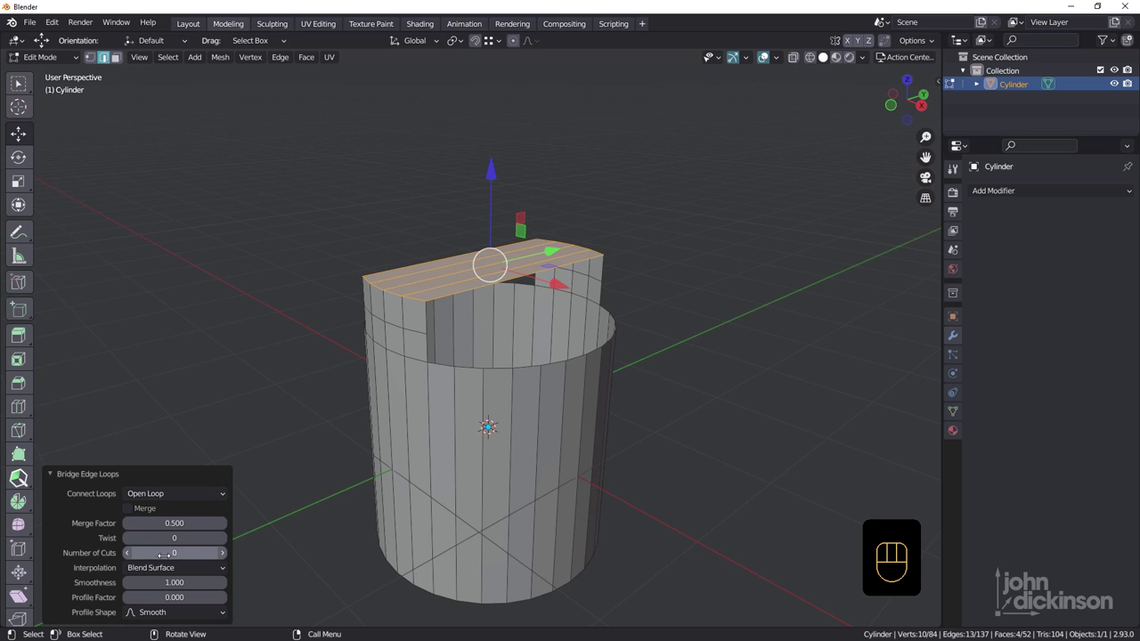
left_click_drag(175, 553, 242, 553)
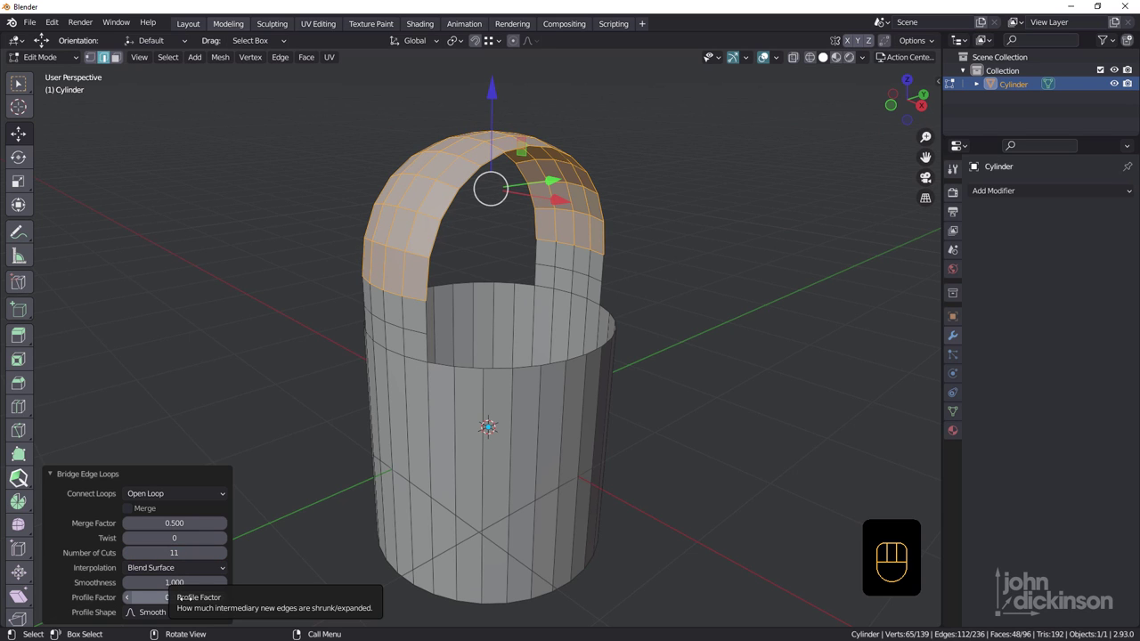
middle_click_drag(459, 265, 400, 252)
left_click(660, 229)
middle_click_drag(660, 230, 491, 254)
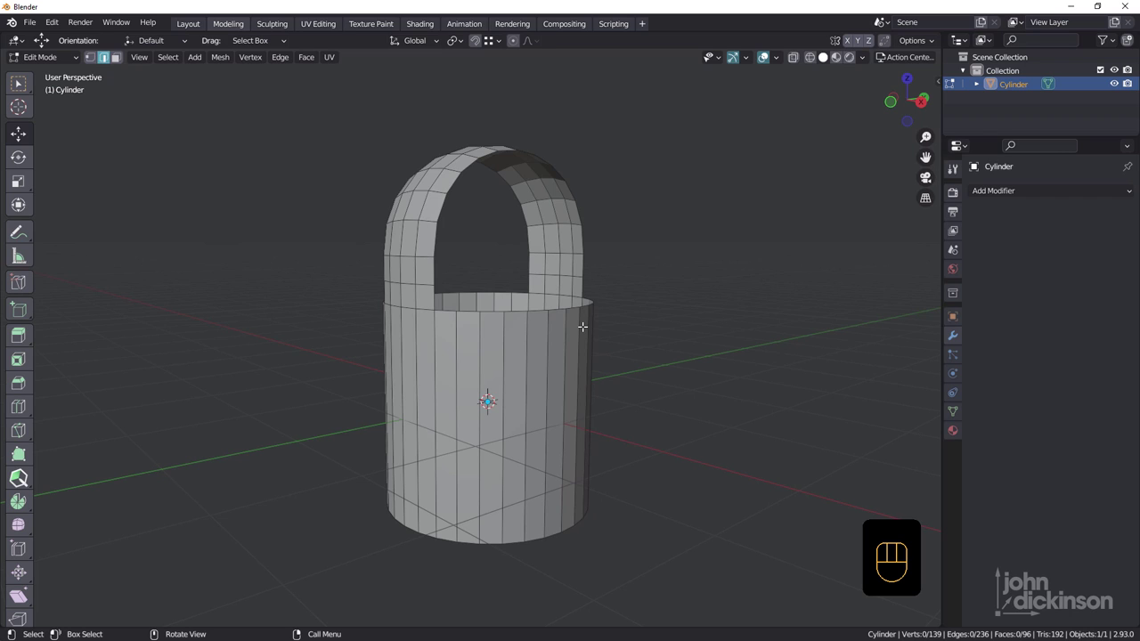
Add a Mirror modifier with Bisect on X and Y and On Cage enabled.
left_click(1011, 190)
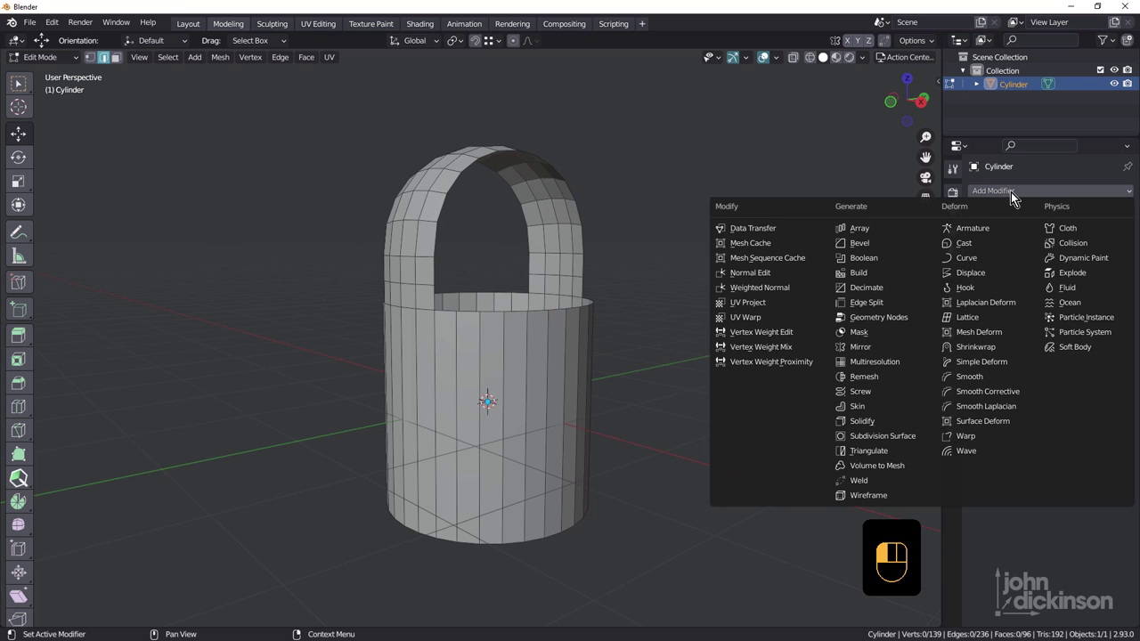
left_click(859, 346)
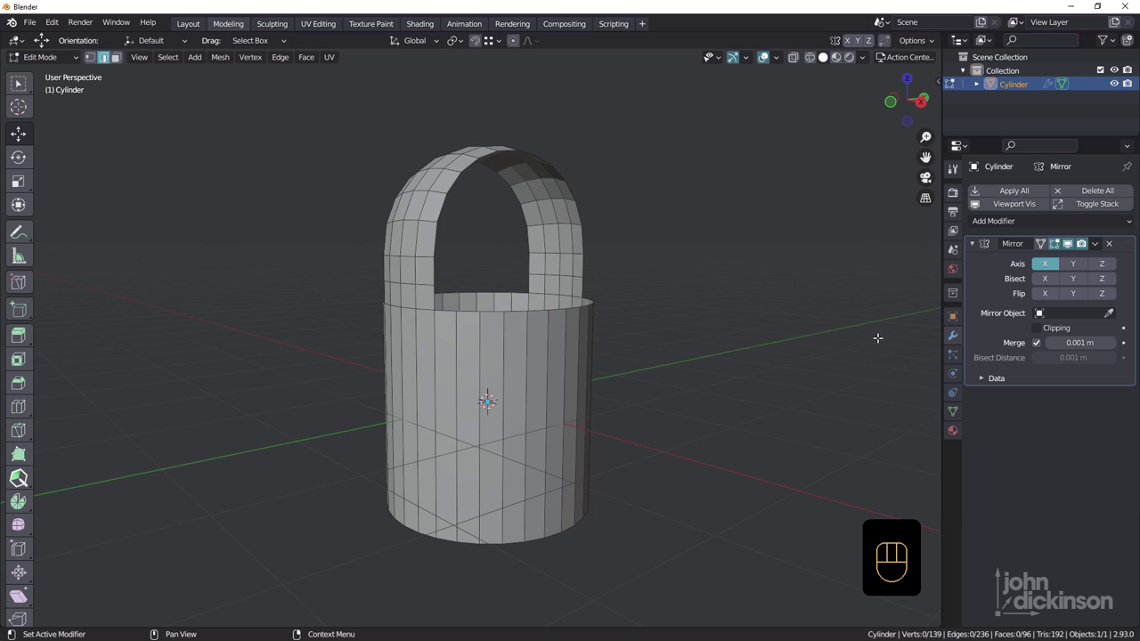
left_click(1043, 279)
left_click(1065, 281)
left_click(1039, 243)
middle_click_drag(534, 345, 572, 328)
middle_click_drag(457, 338, 522, 295, "shift")
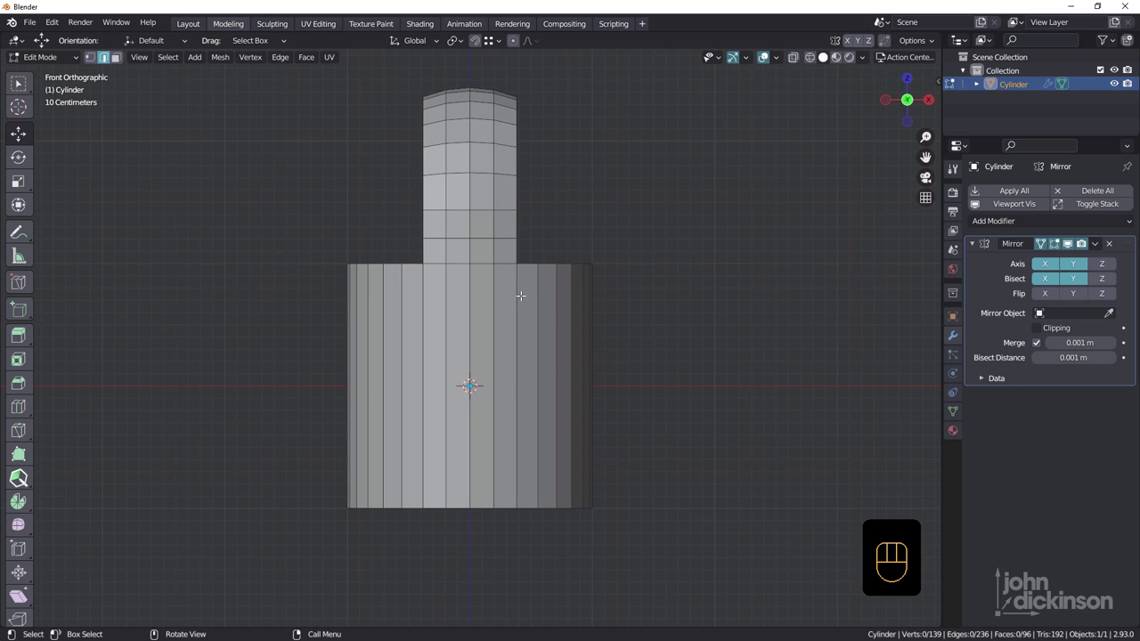
Knife-cut through the whole mesh diagonally from the arch down the body.
key("alt+z")
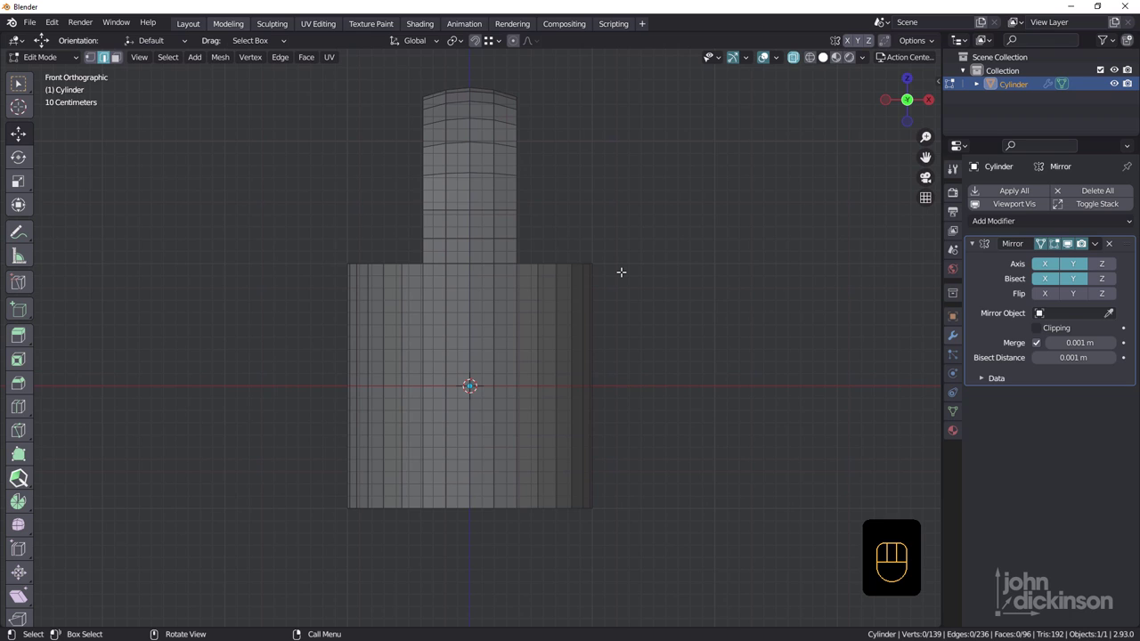
key("k")
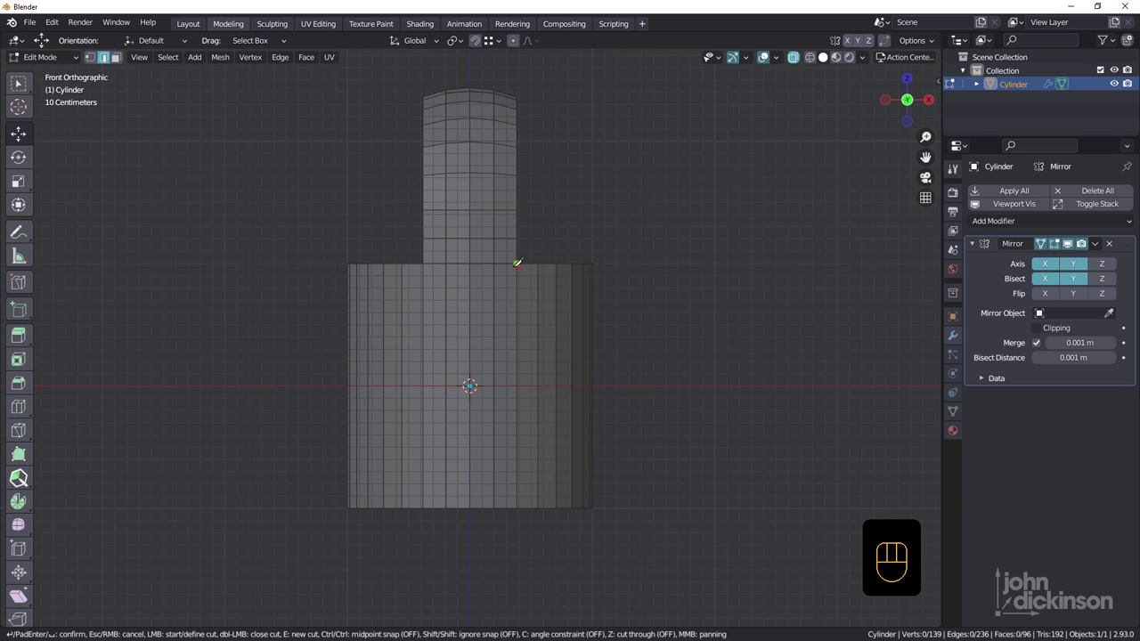
key("c")
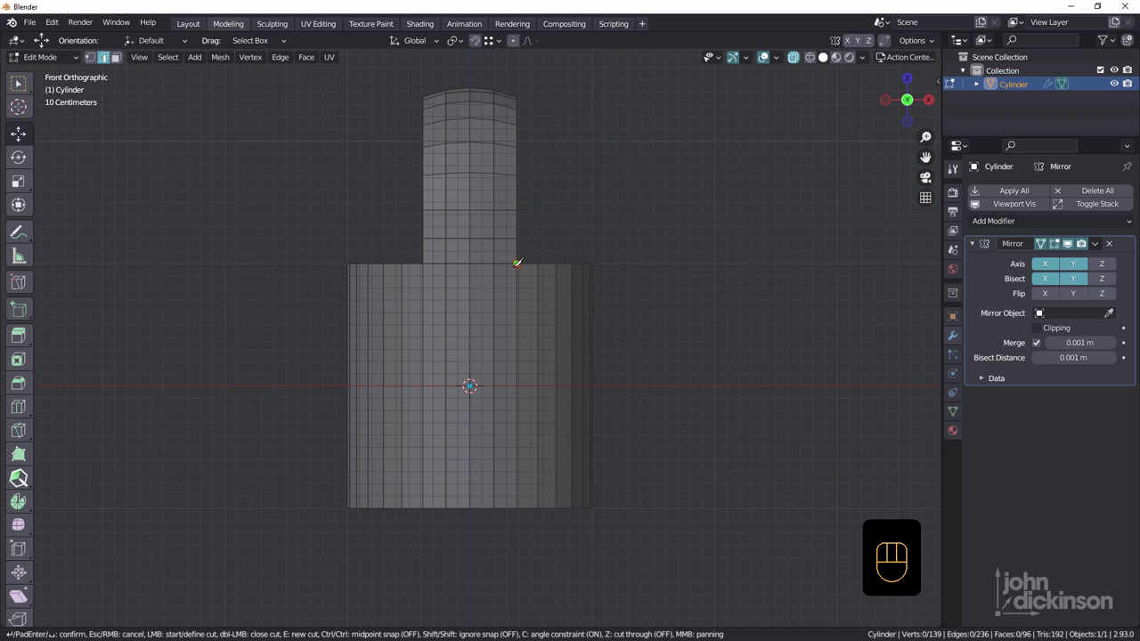
key("z")
left_click(518, 263)
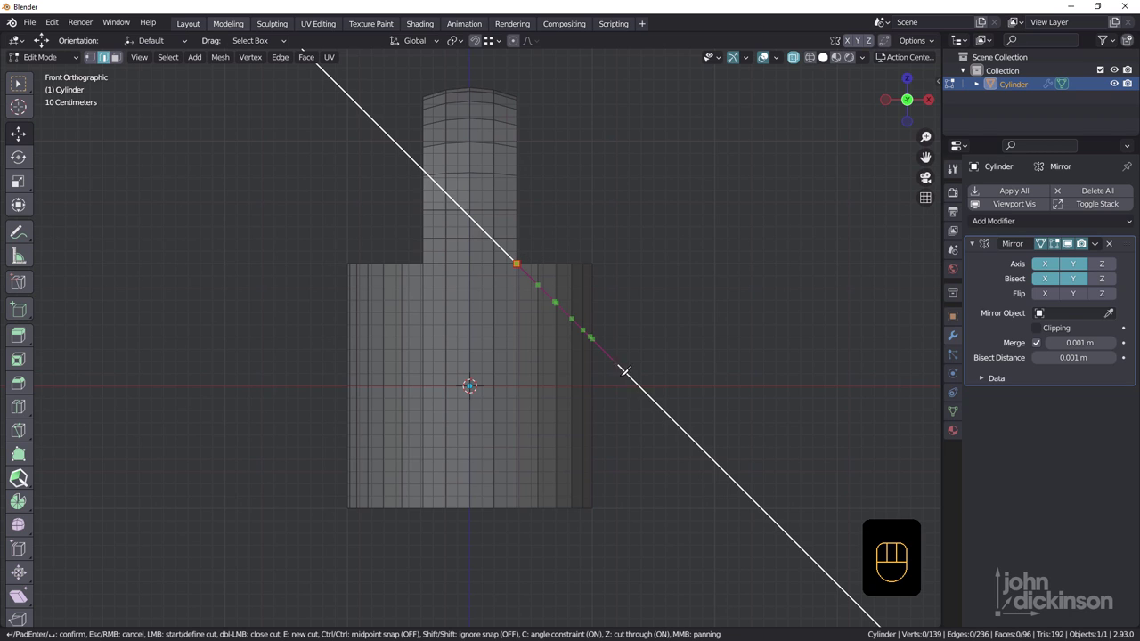
left_click(649, 400)
key("Return")
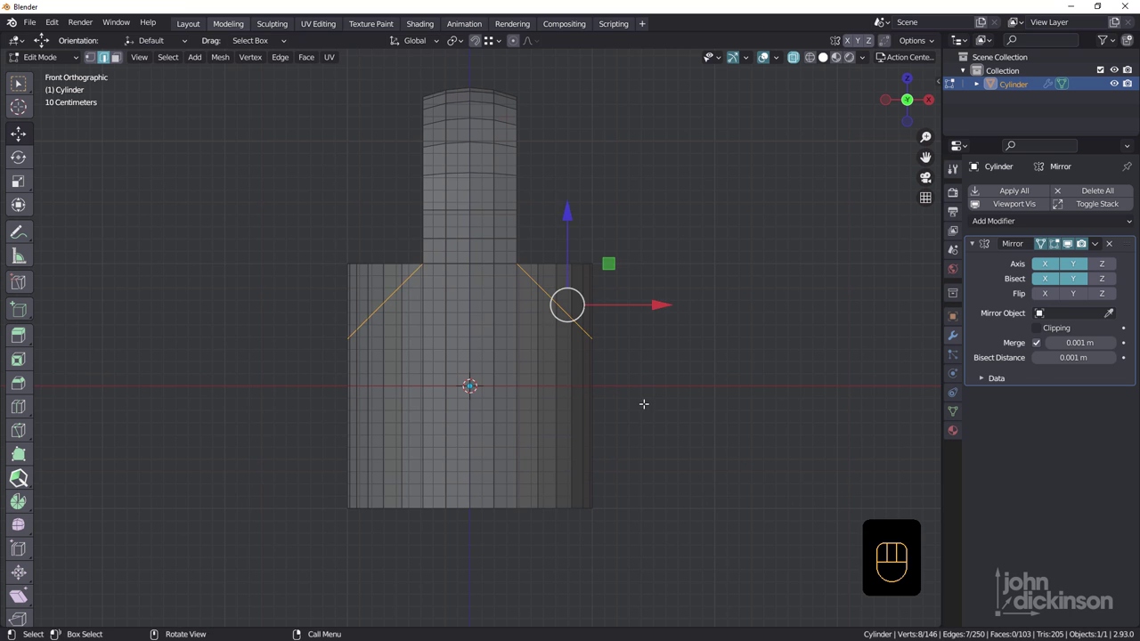
middle_click_drag(641, 401, 499, 369)
scroll(494, 343, "up", 2)
key("alt+z")
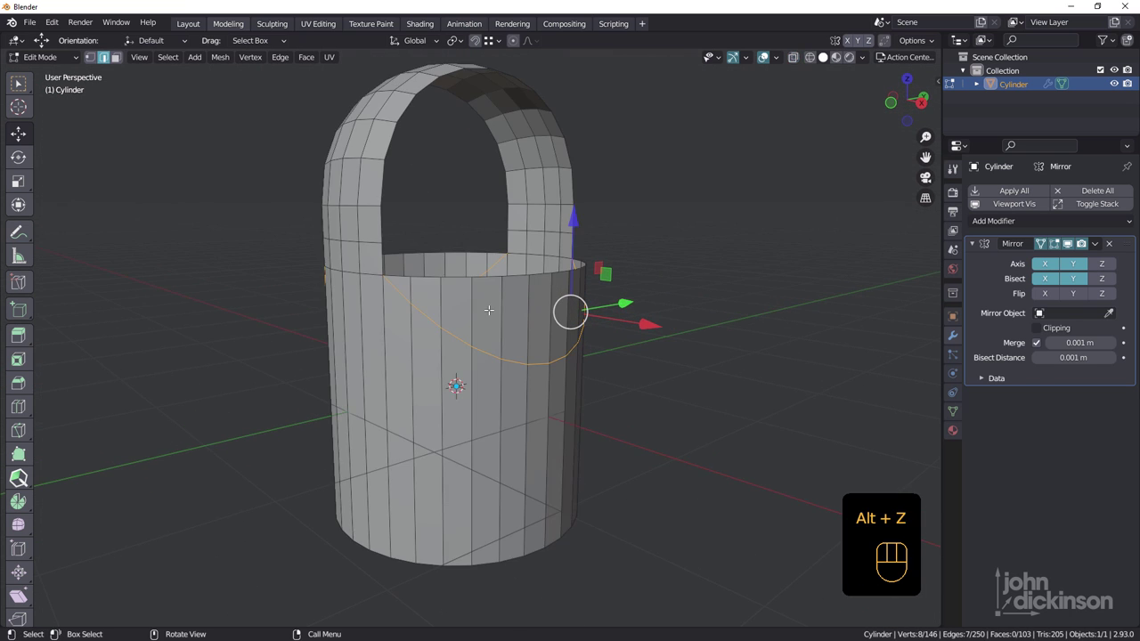
Select the band of faces around the upper rim and delete them.
key("3")
middle_click_drag(504, 311, 508, 325)
left_click(507, 326, "shift")
left_click(448, 311, "shift")
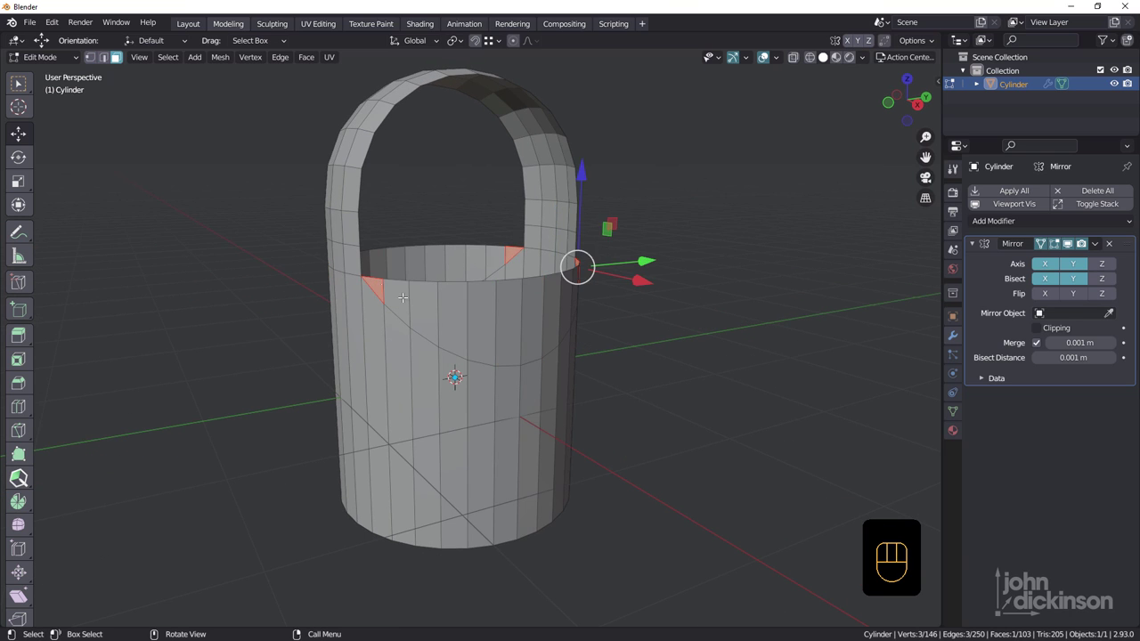
left_click(488, 326, "ctrl")
left_click(504, 323, "ctrl")
middle_click_drag(513, 321, 609, 326)
key("x")
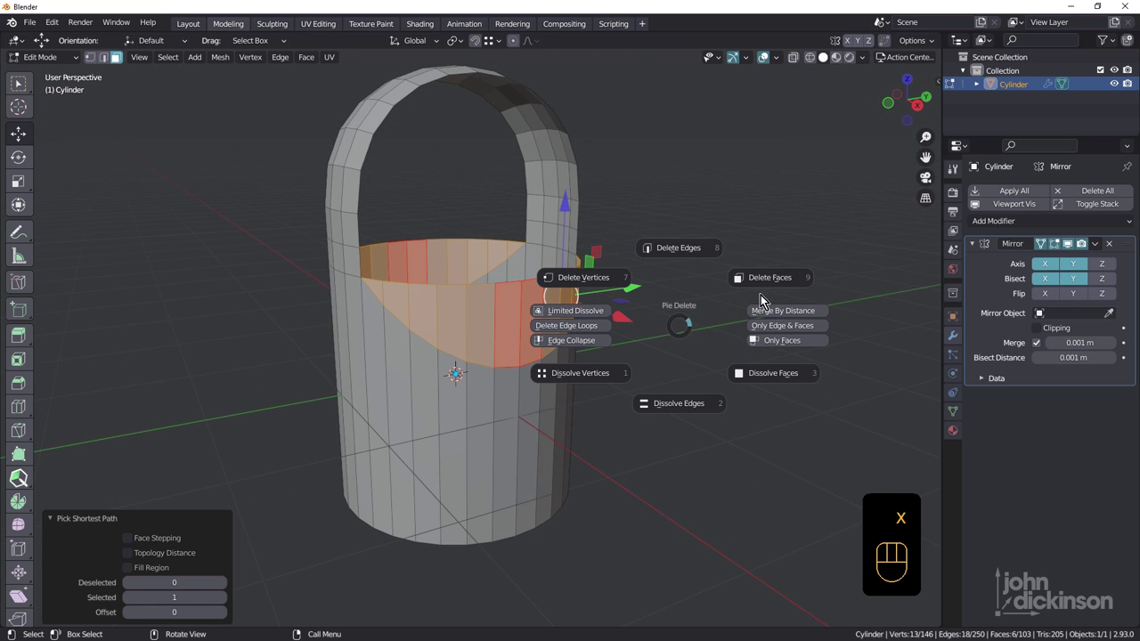
left_click(763, 287)
scroll(641, 305, "down", 3)
middle_click_drag(641, 305, 613, 298)
scroll(590, 313, "up", 4)
Delete the stray vertex left on the rim.
key("1")
left_click(646, 248)
key("x")
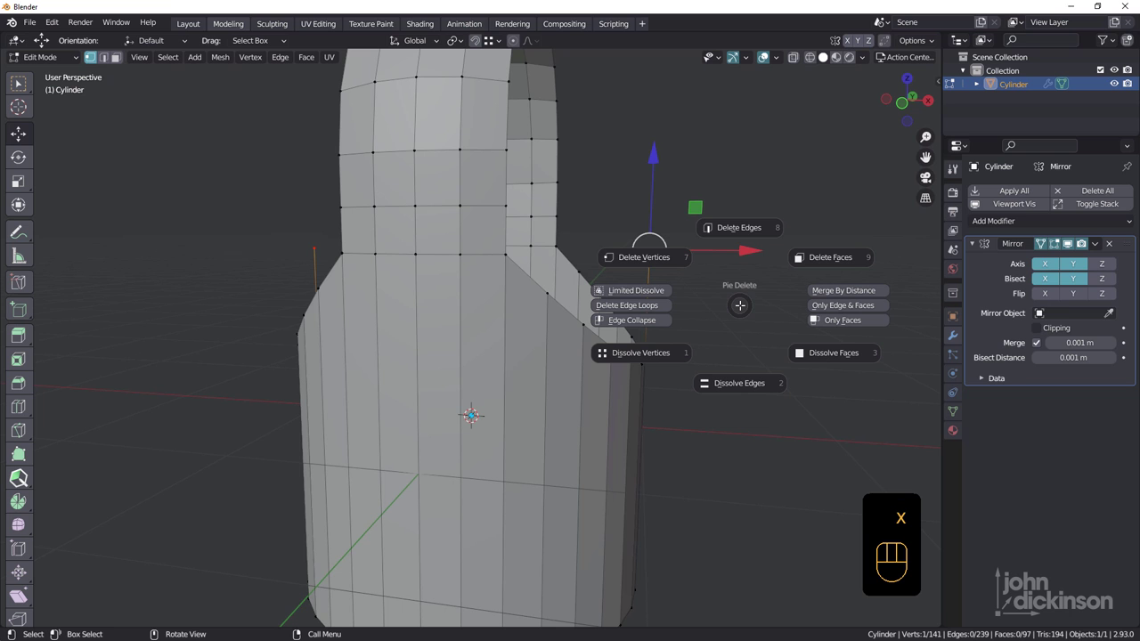
left_click(644, 257)
scroll(565, 318, "down", 3)
middle_click_drag(564, 318, 585, 303)
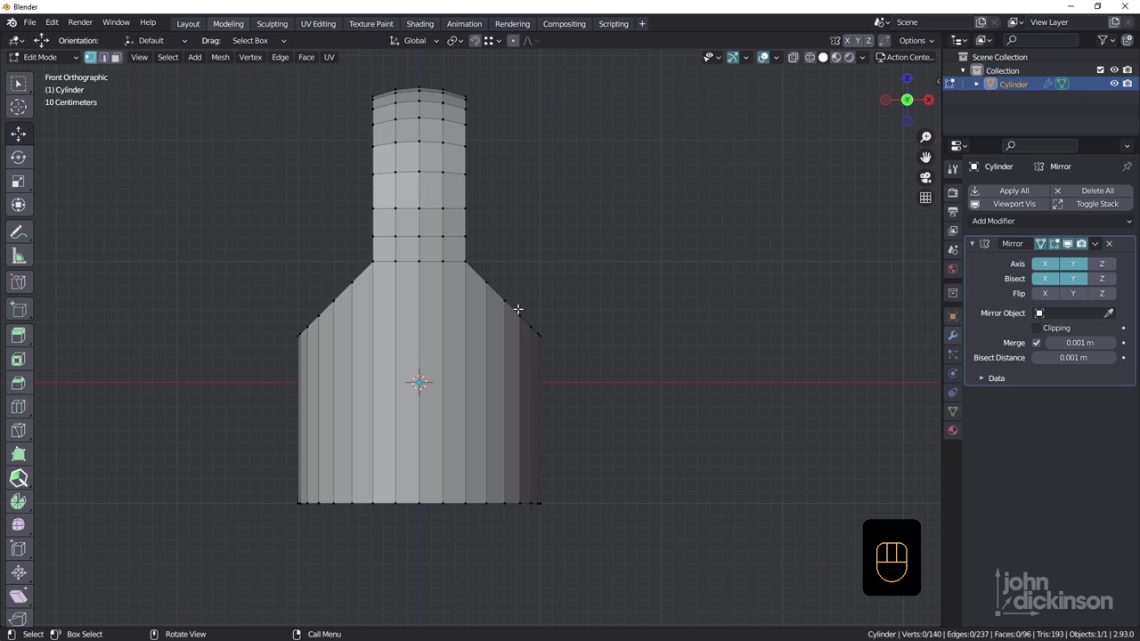
With X-ray on, box-select the outer shoulder corner vertex.
scroll(531, 341, "up", 5)
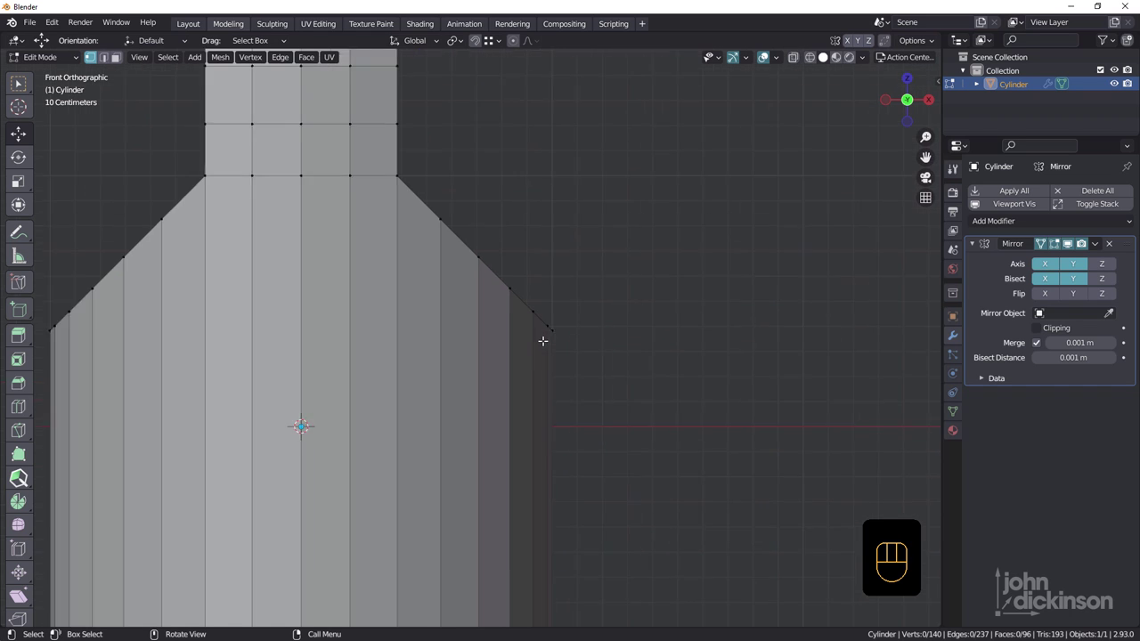
key("alt+z")
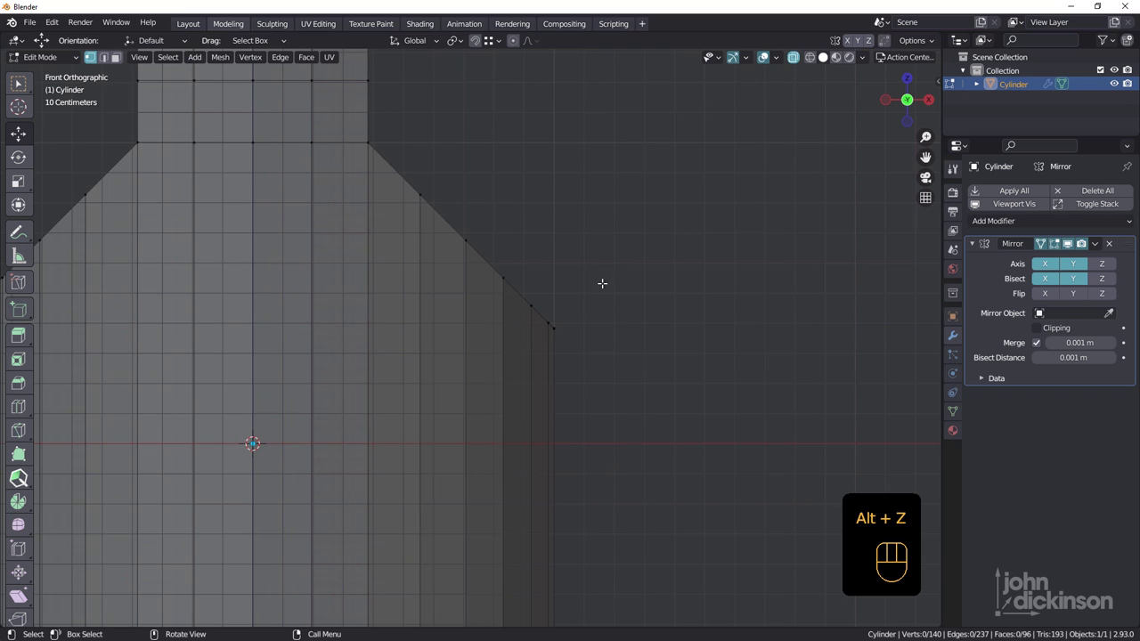
left_click_drag(603, 282, 549, 359)
scroll(559, 334, "down", 4)
middle_click_drag(534, 279, 511, 330, "shift")
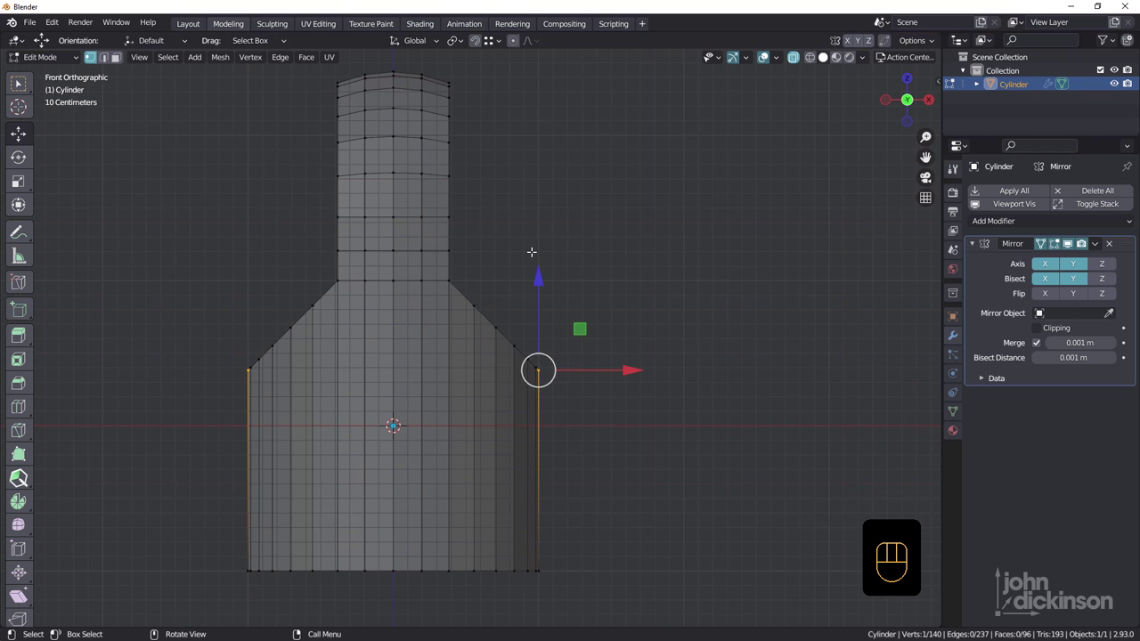
middle_click_drag(568, 212, 565, 231, "shift")
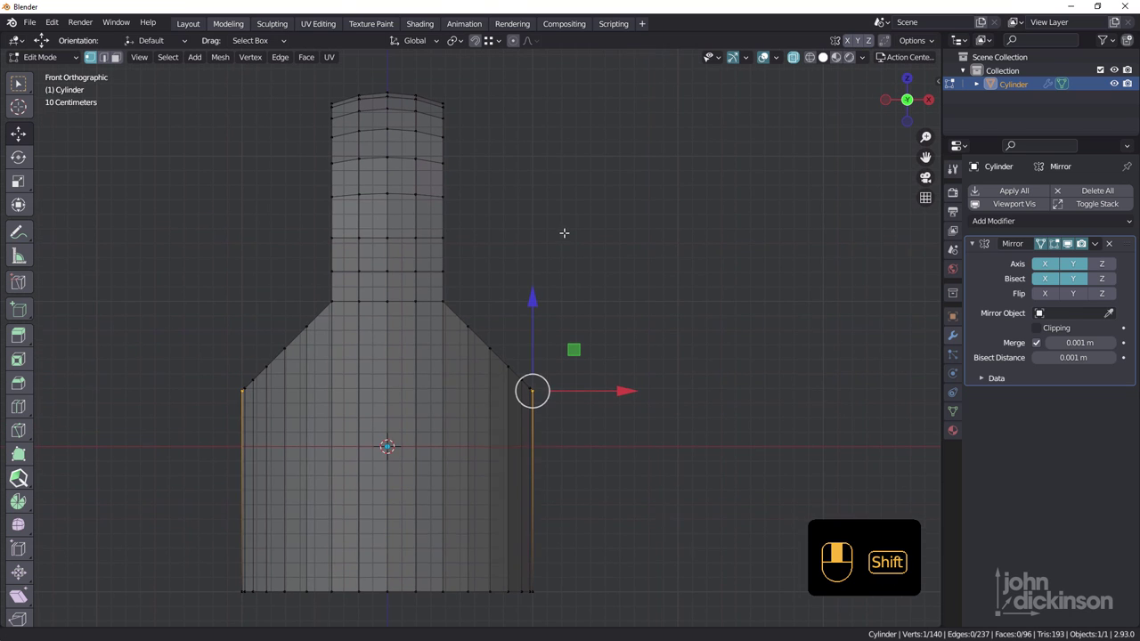
Raise it 0.25748 m using Smooth proportional editing at size 1.1.
left_click(511, 41)
left_click(531, 41)
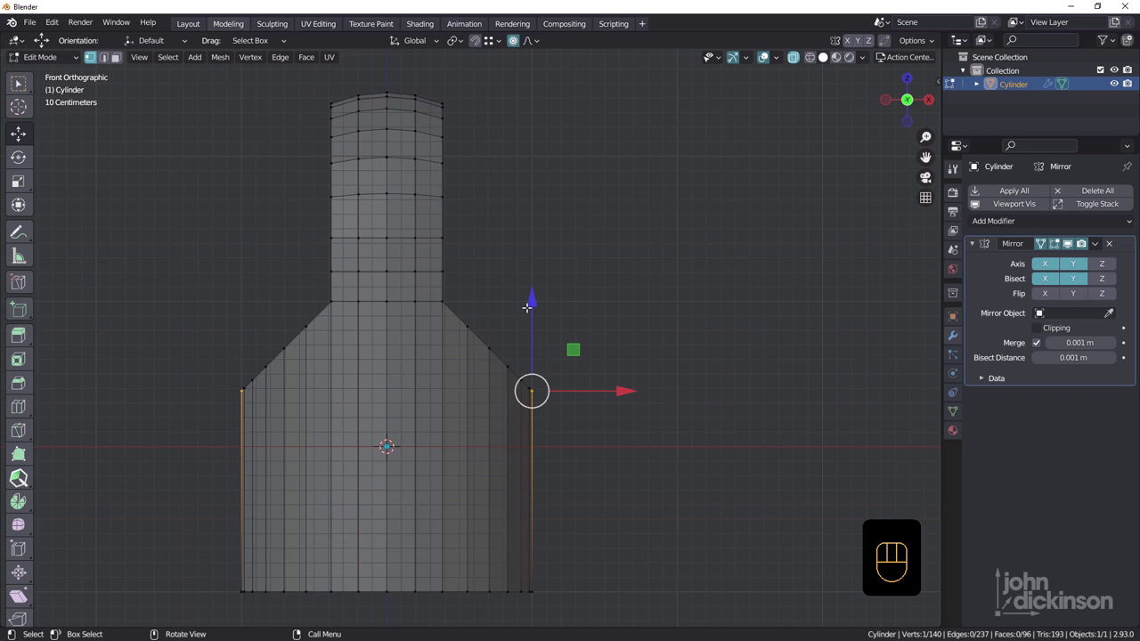
left_click_drag(531, 302, 542, 279)
scroll(542, 278, "down", 1)
scroll(542, 279, "up", 7)
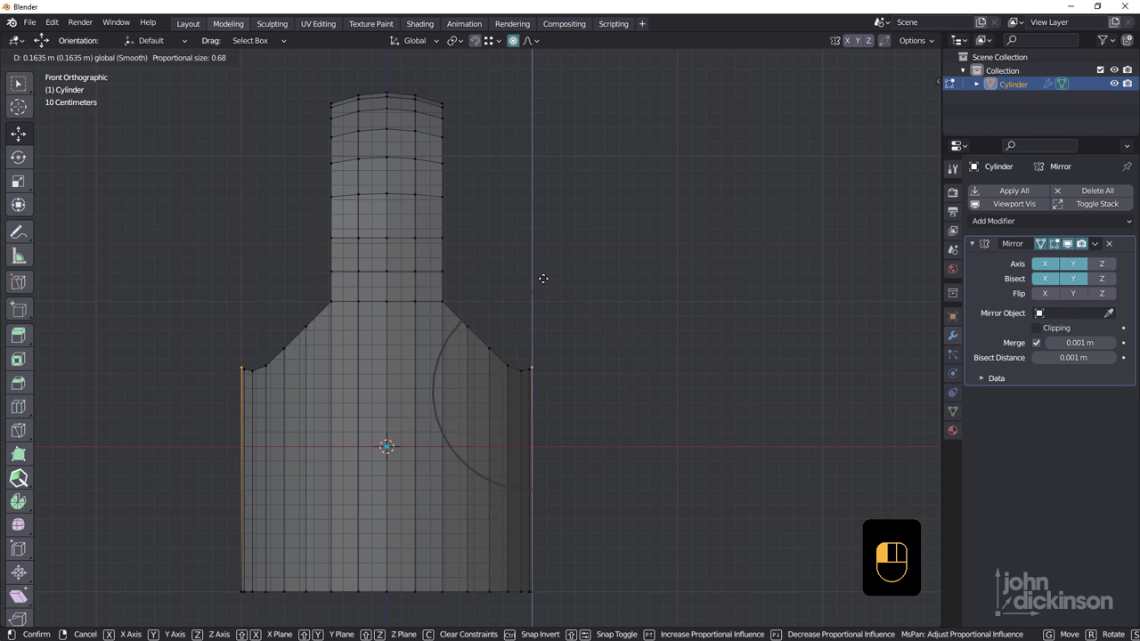
scroll(543, 278, "down", 7)
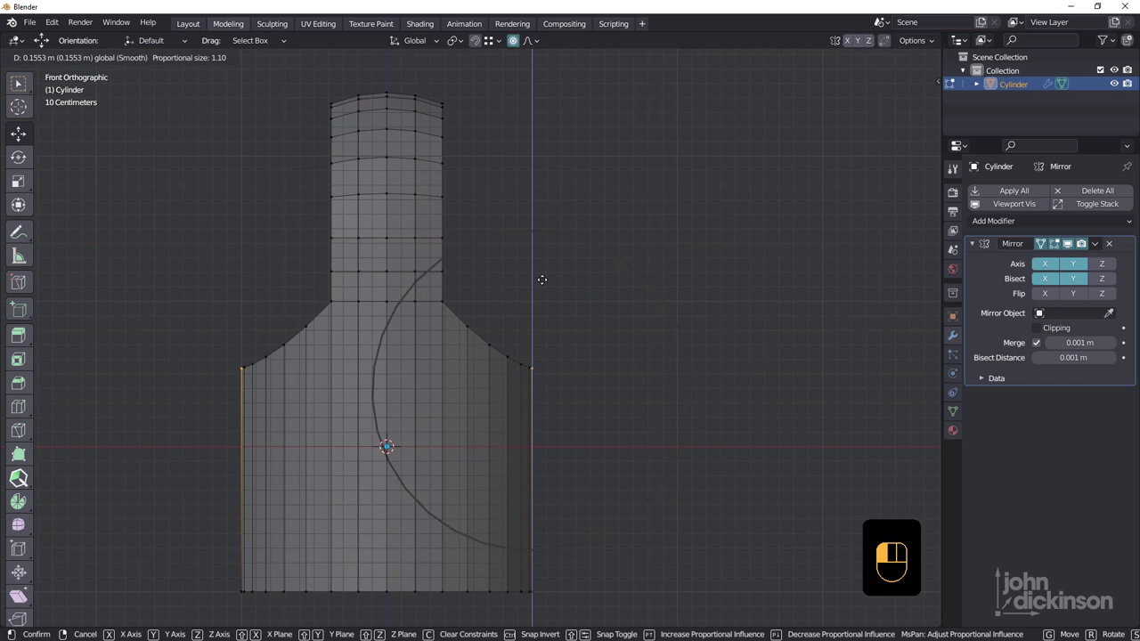
left_click_drag(542, 273, 549, 265)
scroll(549, 260, "up", 1)
middle_click_drag(469, 340, 424, 323)
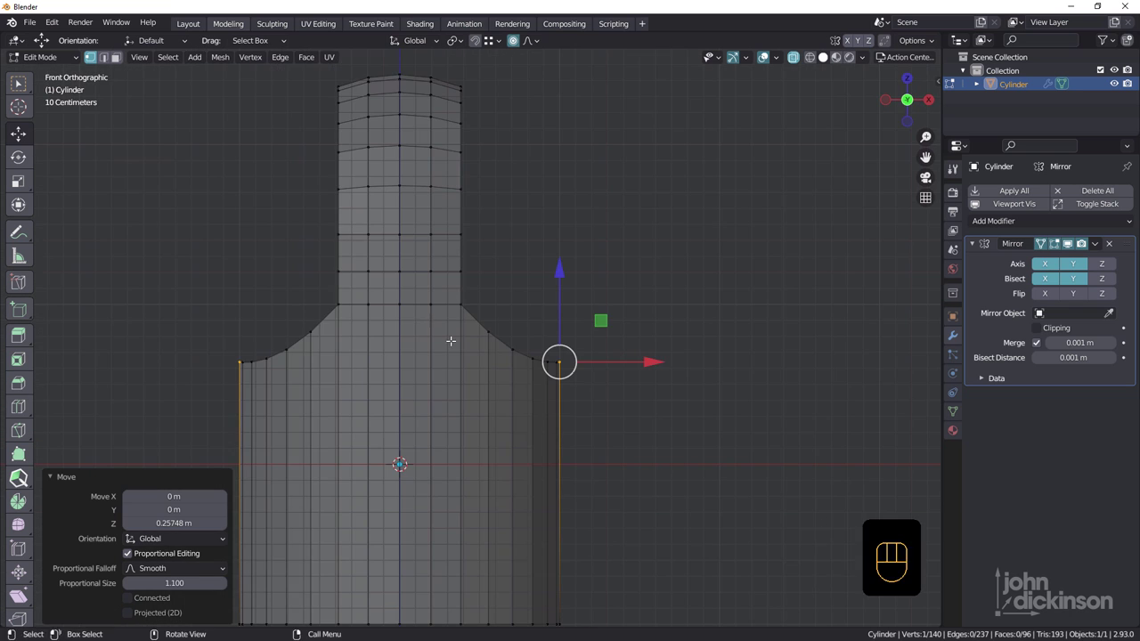
Add an even, flipped edge loop slid to factor -0.813 just below the shoulder.
key("alt+z")
mouse_move(489, 373)
middle_mouse_down()
mouse_move(472, 384)
mouse_move(474, 374)
middle_mouse_up()
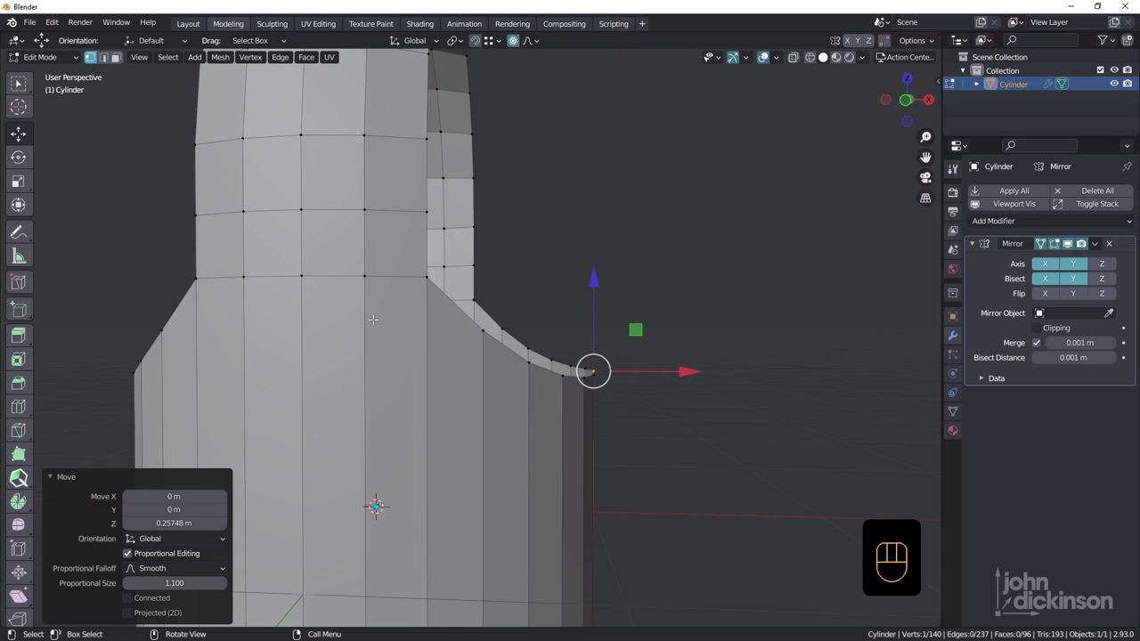
key("ctrl+r")
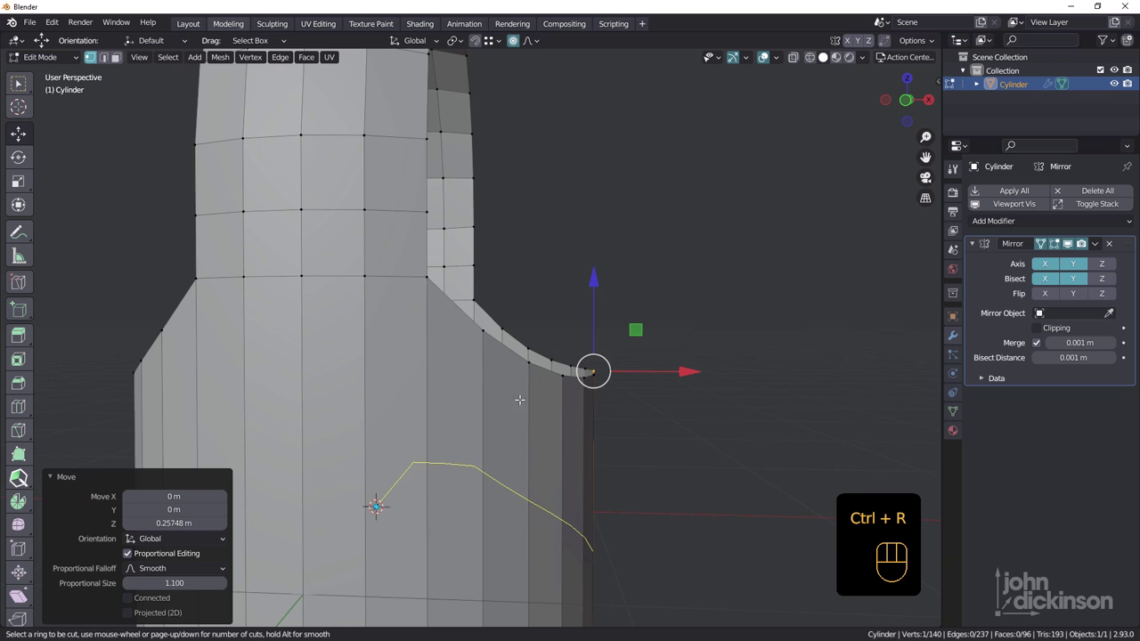
left_click_drag(441, 371, 447, 129)
key("e")
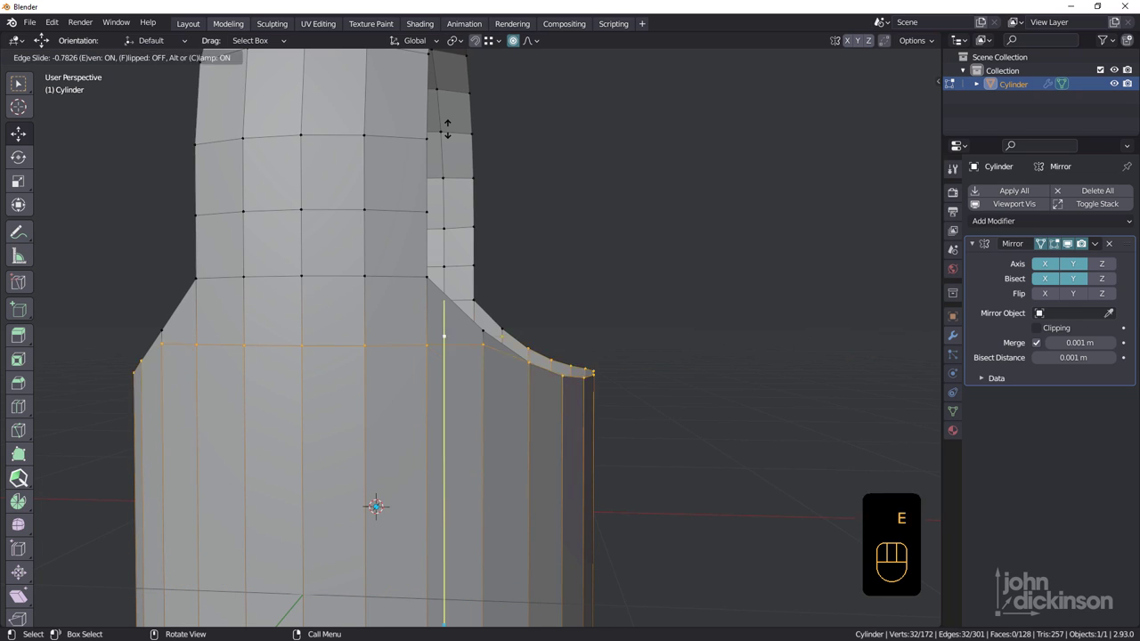
key("f")
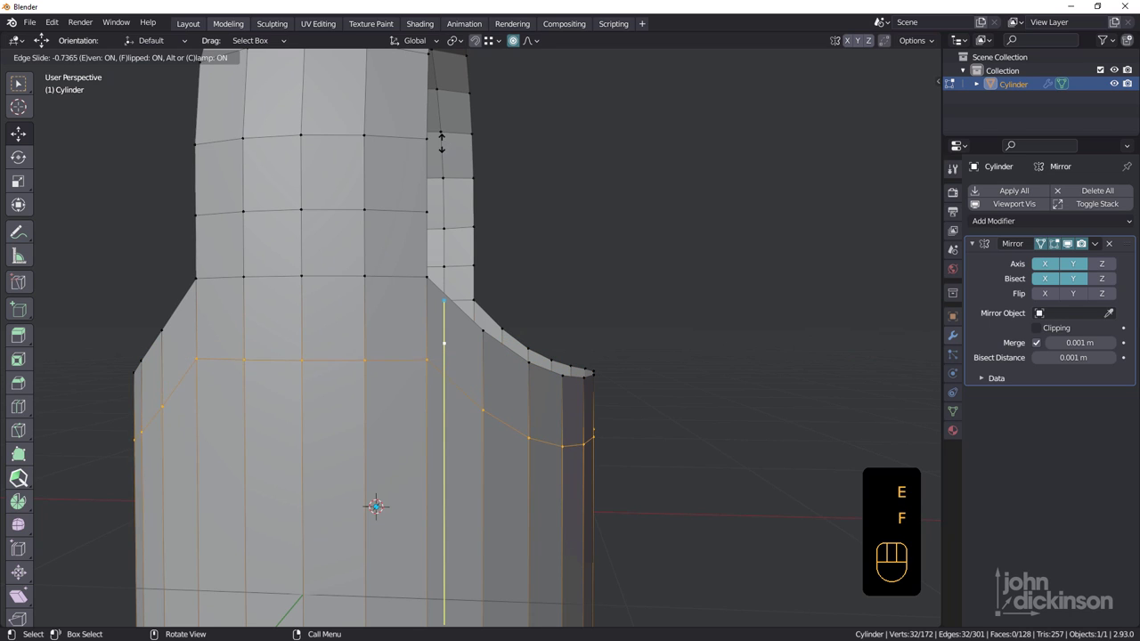
left_click_drag(443, 118, 443, 119)
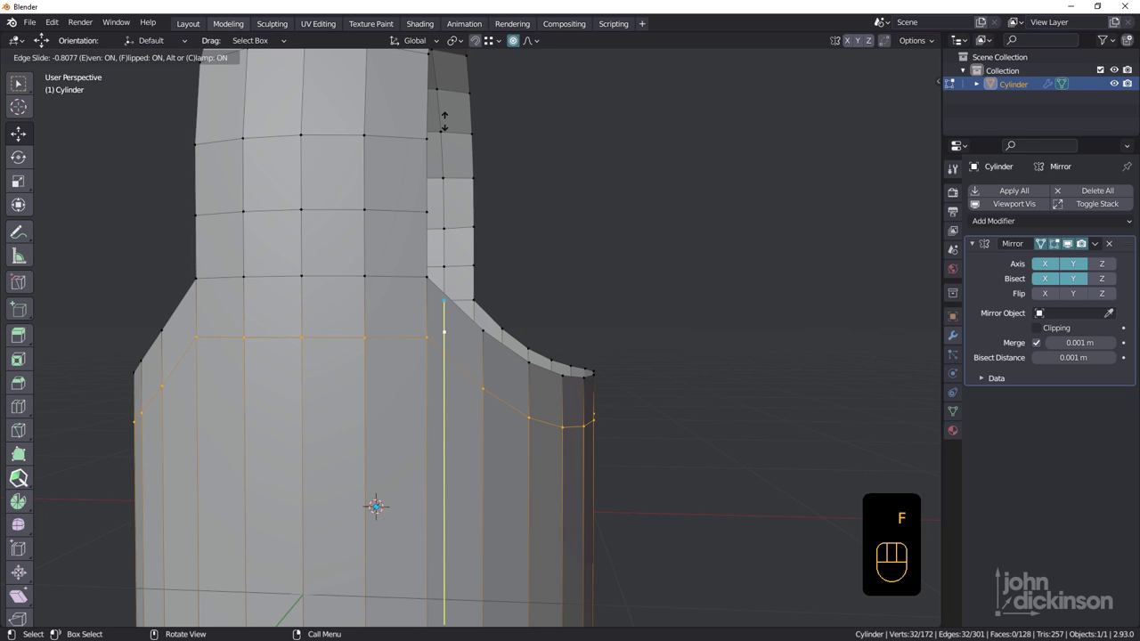
left_click(443, 119)
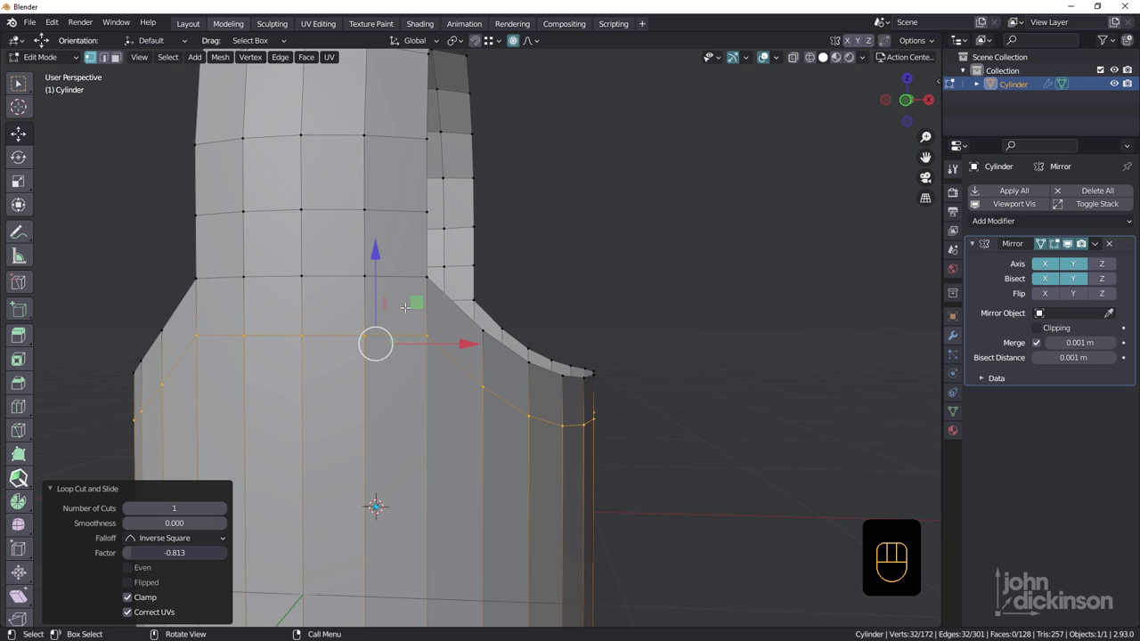
middle_click_drag(404, 306, 499, 327)
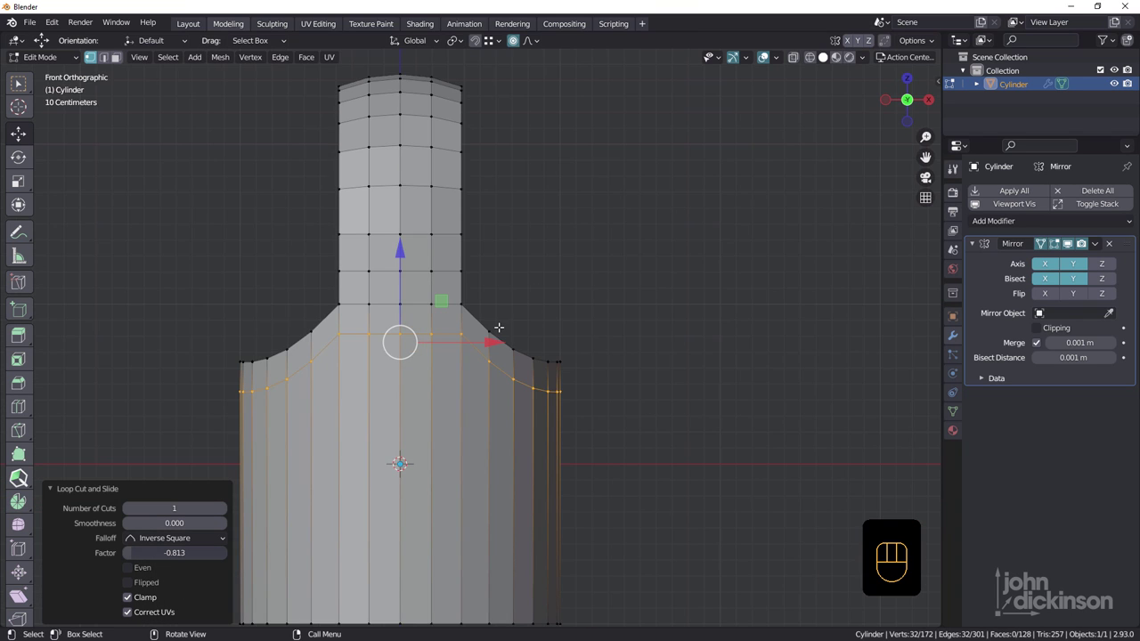
scroll(499, 327, "up", 2)
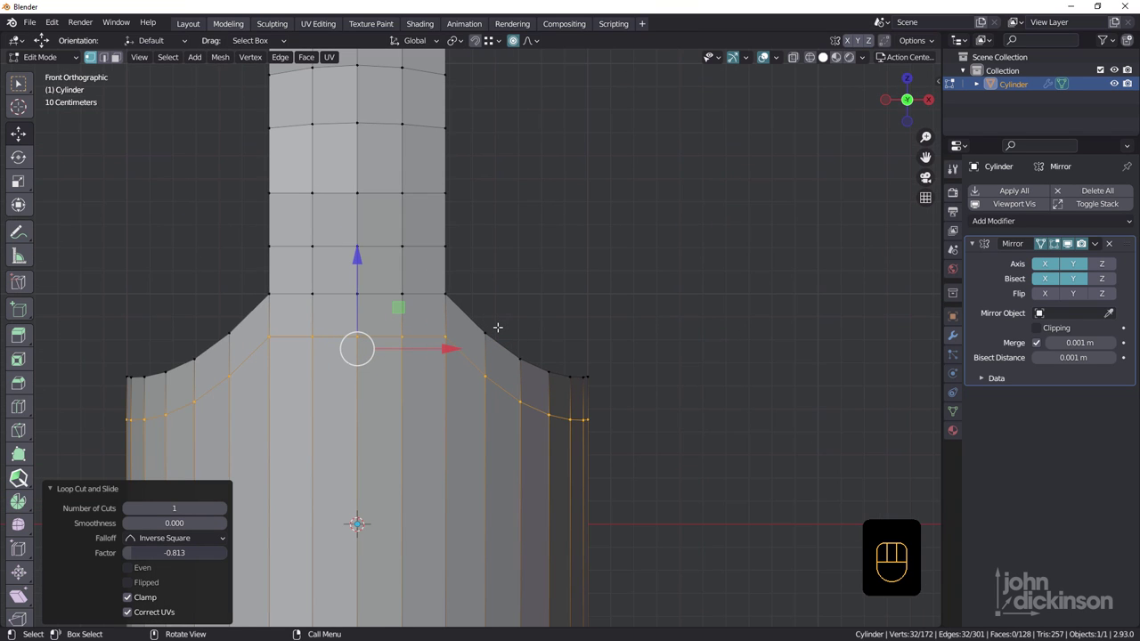
Knife-cut from the shoulder vertices through the neck corners to the right edge.
key("k")
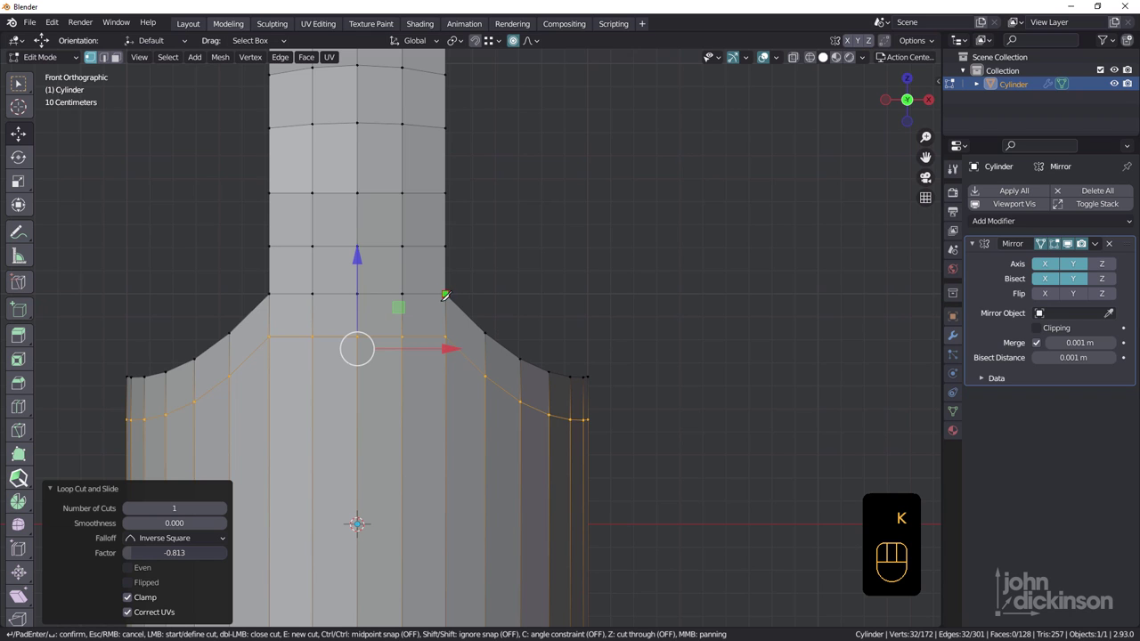
key("Return")
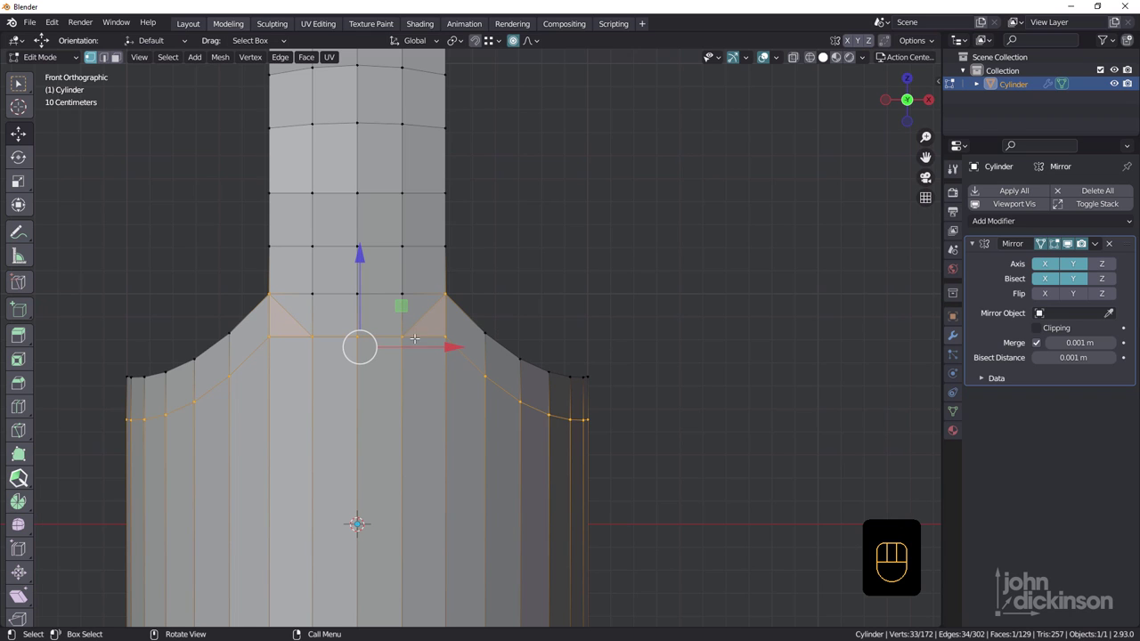
scroll(440, 338, "up", 2)
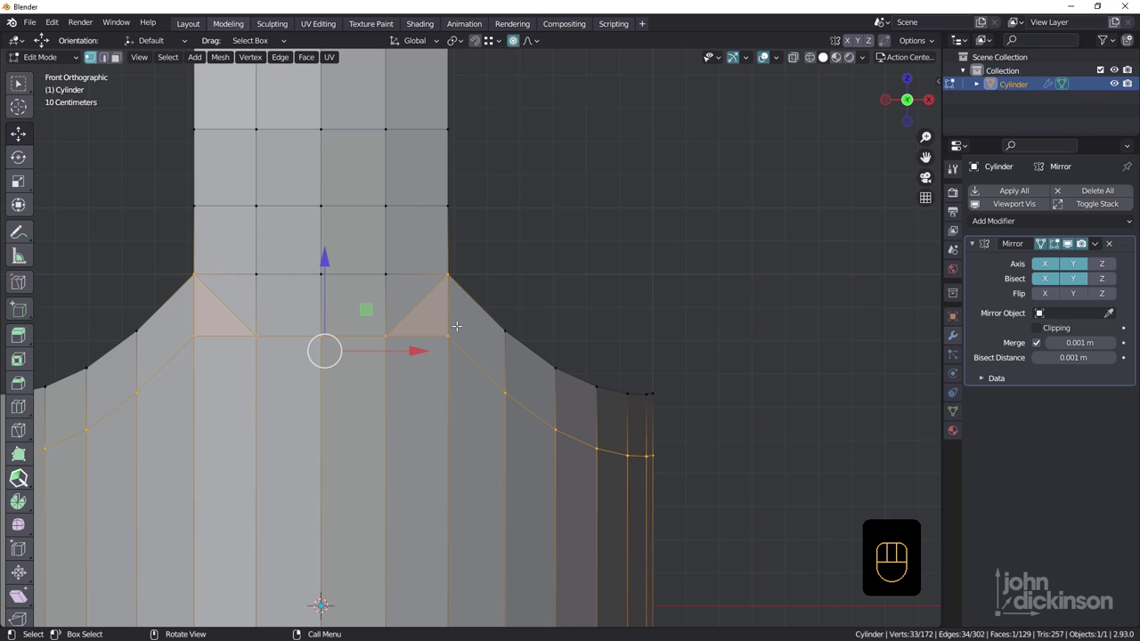
key("k")
left_click(448, 335)
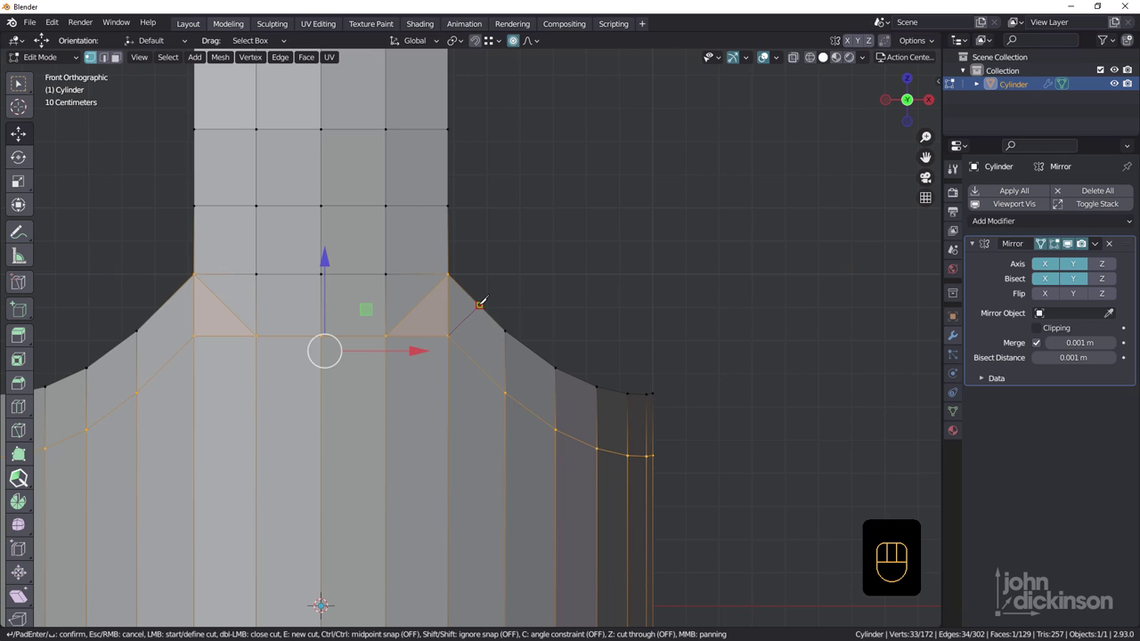
left_click(385, 273)
left_click(448, 242)
key("Return")
middle_click_drag(431, 277, 420, 232)
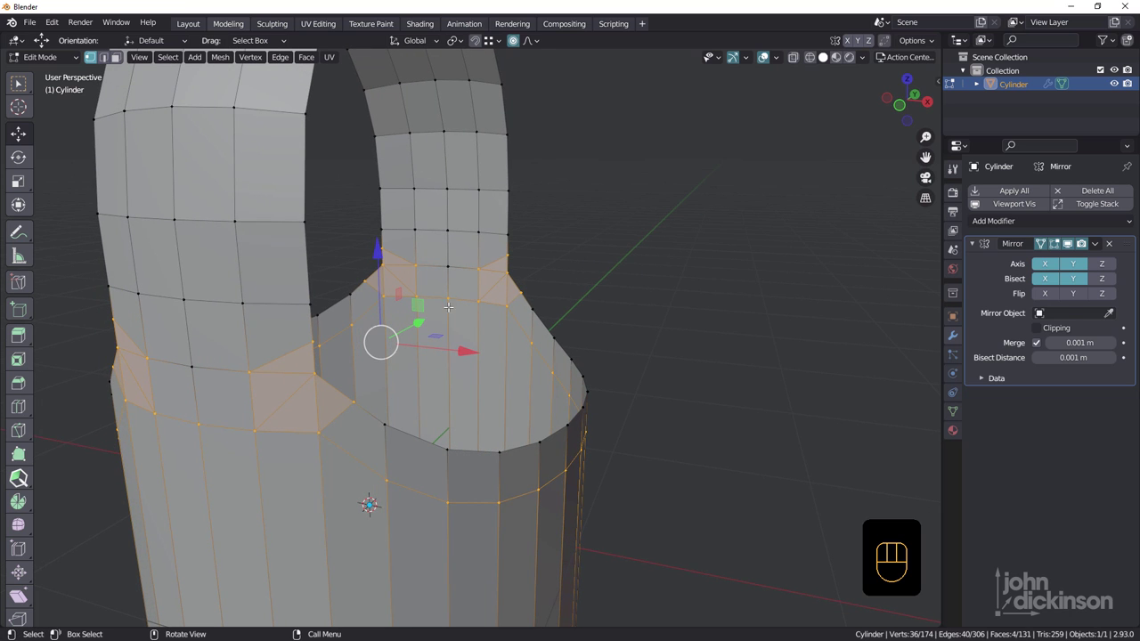
middle_click_drag(338, 381, 420, 294)
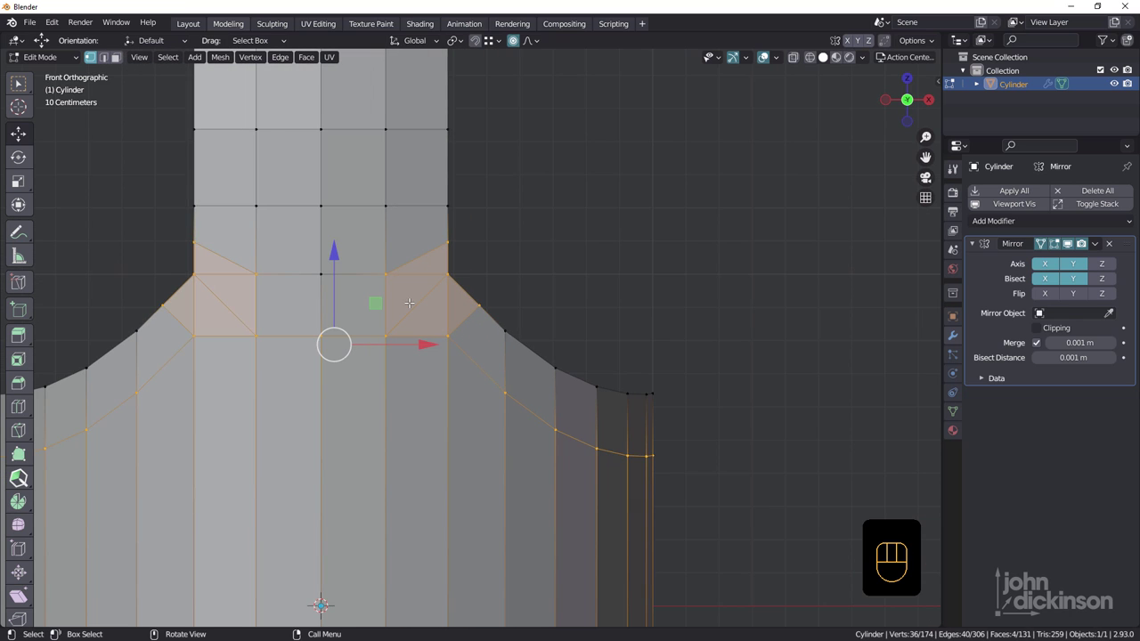
Select the two diagonal edges at the neck and dissolve them.
key("2")
left_click(423, 276)
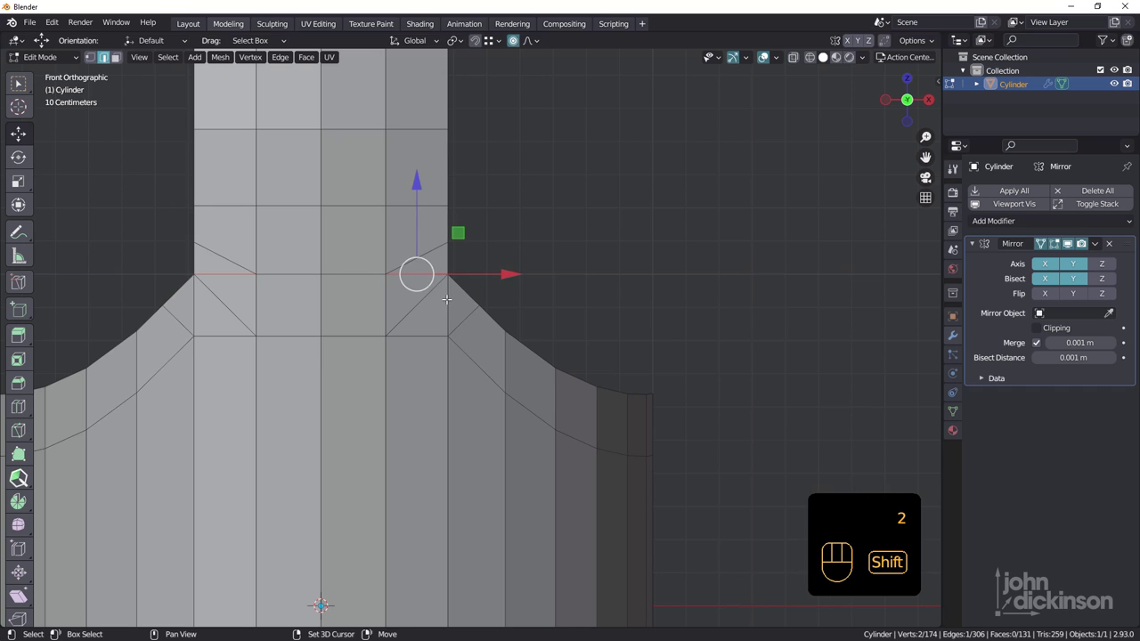
left_click(432, 297, "shift")
middle_click_drag(432, 297, 597, 267)
key("ctrl+x")
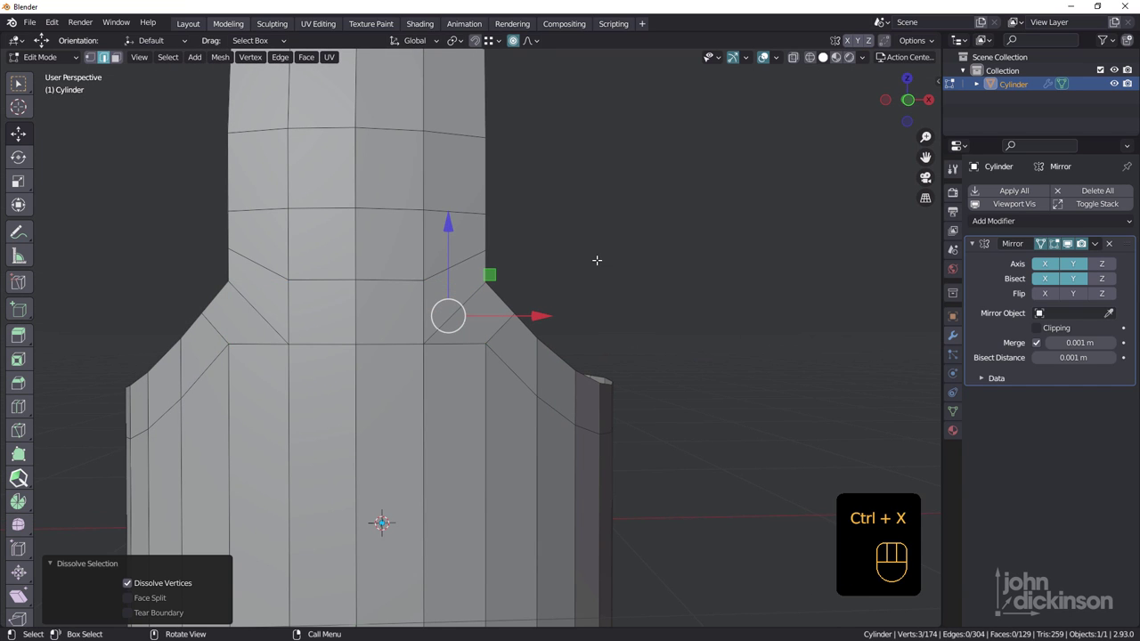
middle_click_drag(507, 338, 520, 574)
scroll(534, 432, "up", 2)
scroll(499, 463, "down", 4)
middle_click_drag(485, 374, 482, 360, "shift")
Lower the shoulder-neck vertices 0.057343 m along Z.
key("1")
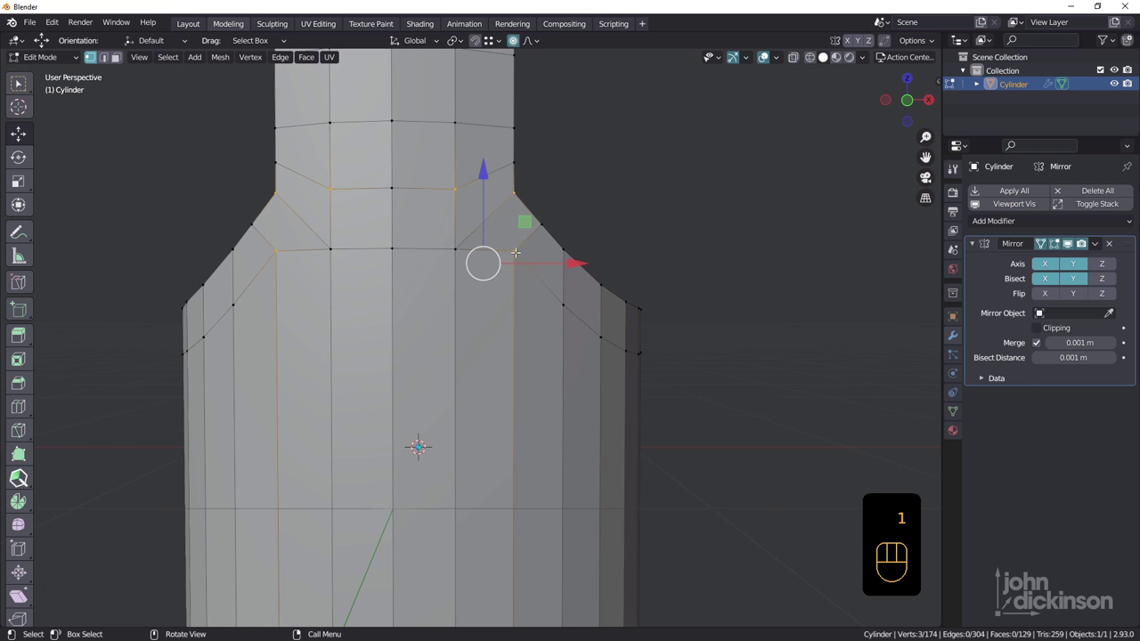
left_click_drag(491, 190, 496, 202)
key("ctrl+z")
middle_click_drag(496, 202, 550, 224)
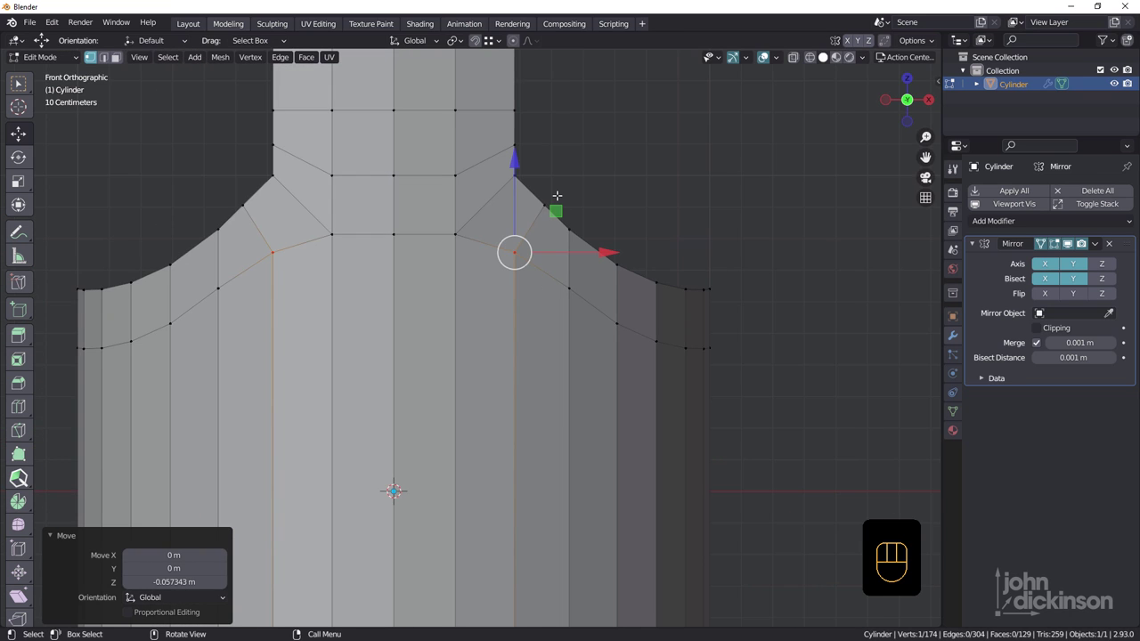
In X-ray top view, drag the shoulder vertices left and down where the arc meets the wall.
key("alt+z")
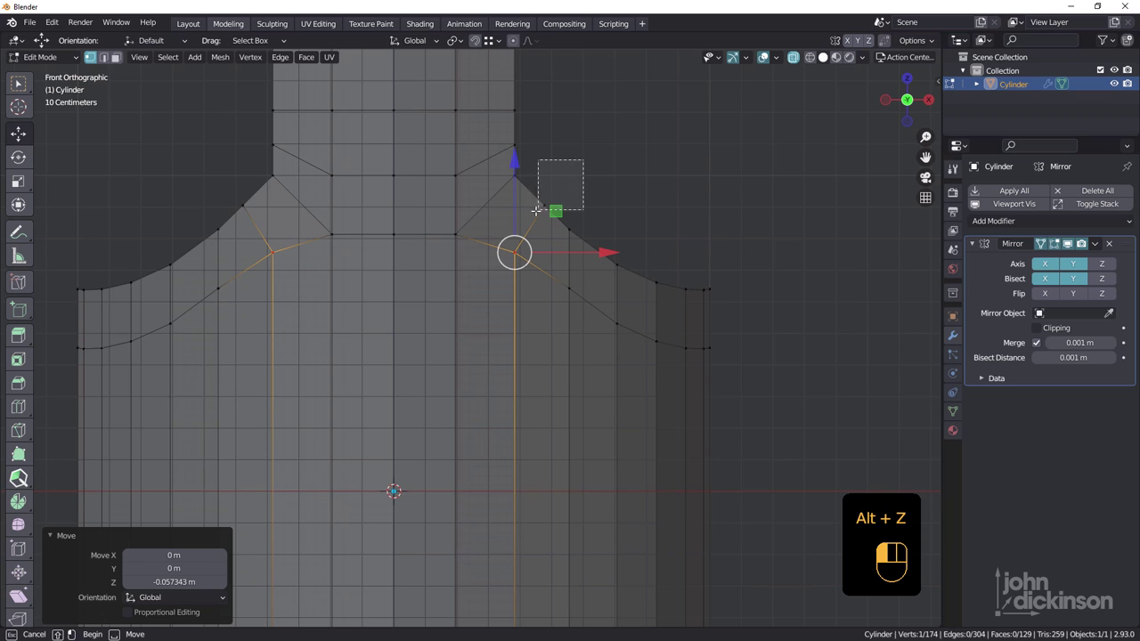
left_click(544, 205)
left_click_drag(585, 163, 617, 197)
left_click(515, 175)
left_click(538, 208)
In perspective, reposition an arc vertex so the eye curves smoothly into the body.
middle_click_drag(511, 213, 325, 263)
key("alt+z")
scroll(325, 264, "up", 5)
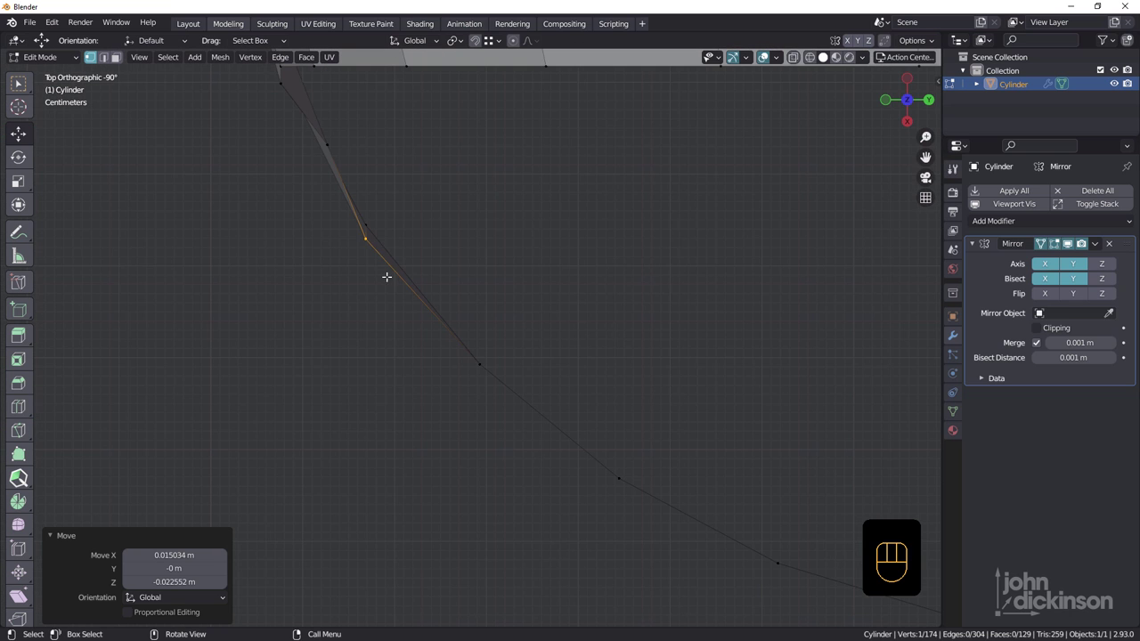
left_click(360, 236)
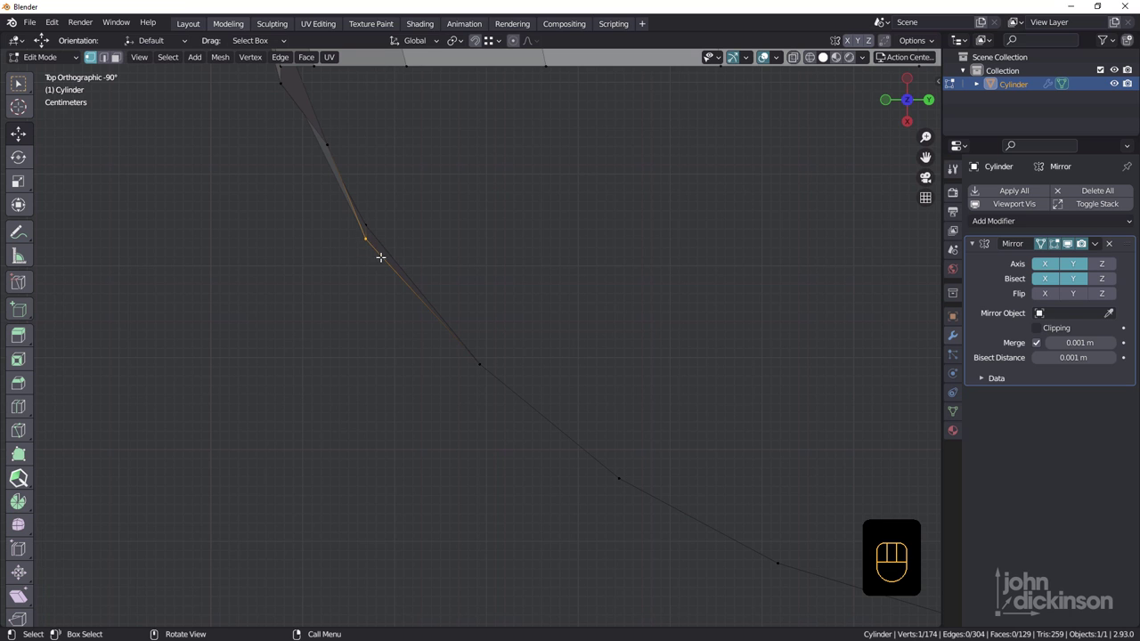
scroll(383, 258, "down", 5)
middle_click_drag(478, 285, 740, 295, "shift")
scroll(736, 273, "up", 2)
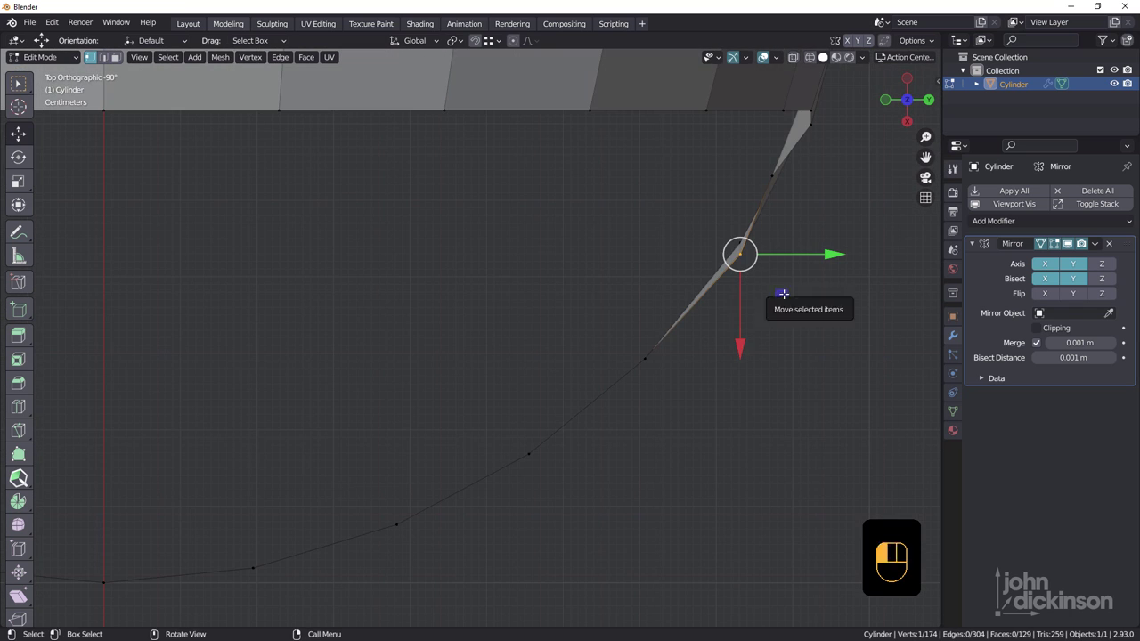
left_click_drag(780, 298, 777, 290)
Shift the upper arc vertex sideways along X and check the reshaped eye.
left_click(772, 177)
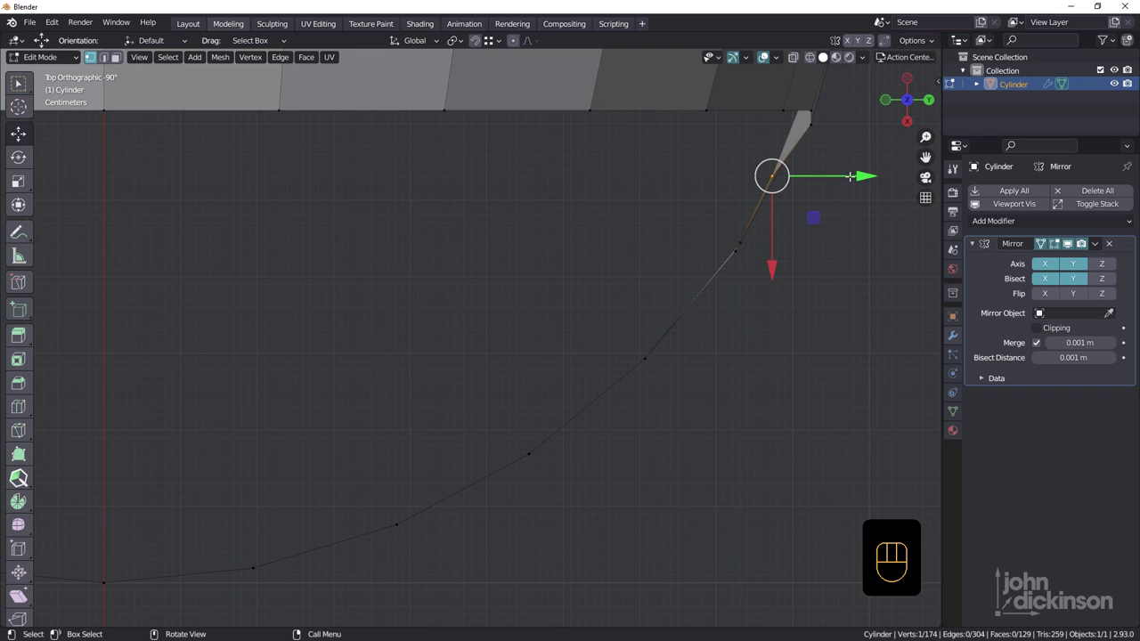
left_click_drag(850, 178, 852, 183)
mouse_move(669, 272)
middle_mouse_down()
mouse_move(234, 230)
mouse_move(583, 166)
mouse_move(661, 263)
middle_mouse_up()
scroll(583, 166, "down", 3)
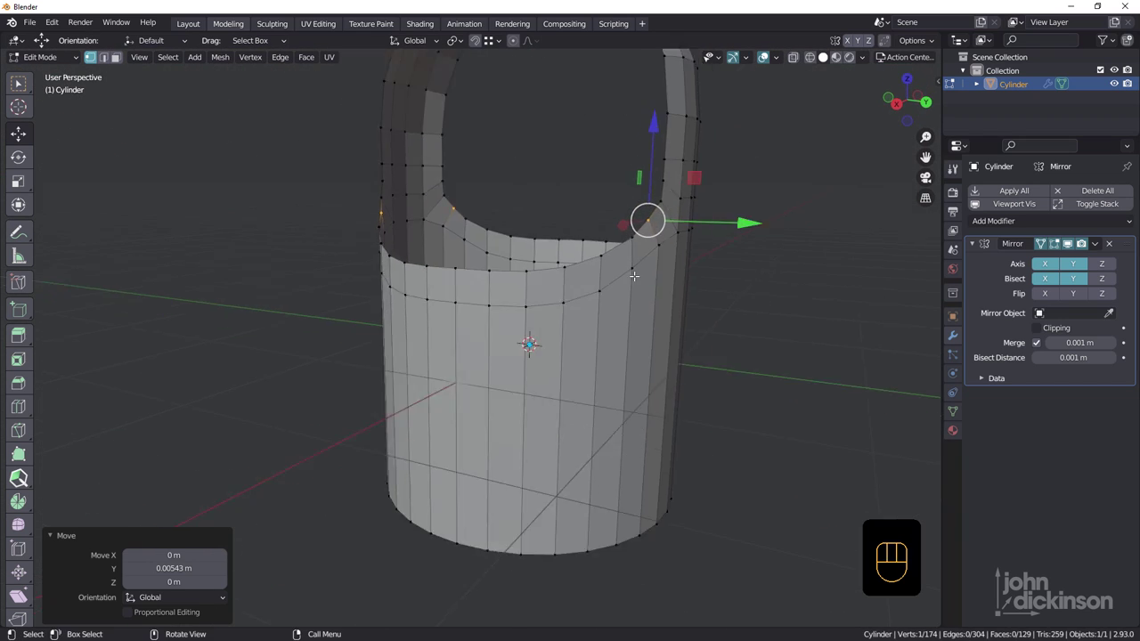
middle_click_drag(633, 275, 465, 320)
Add a loop cut around the cylinder at slide factor -0.767, just below the eye, then deselect all.
key("ctrl+r")
left_click(472, 328)
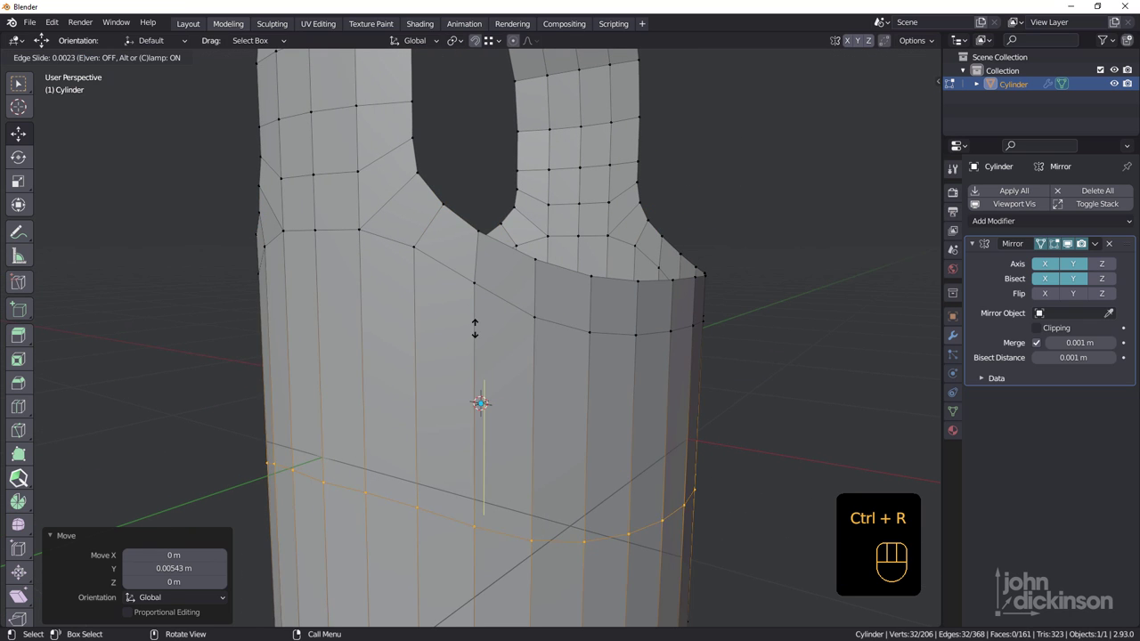
left_click(515, 129)
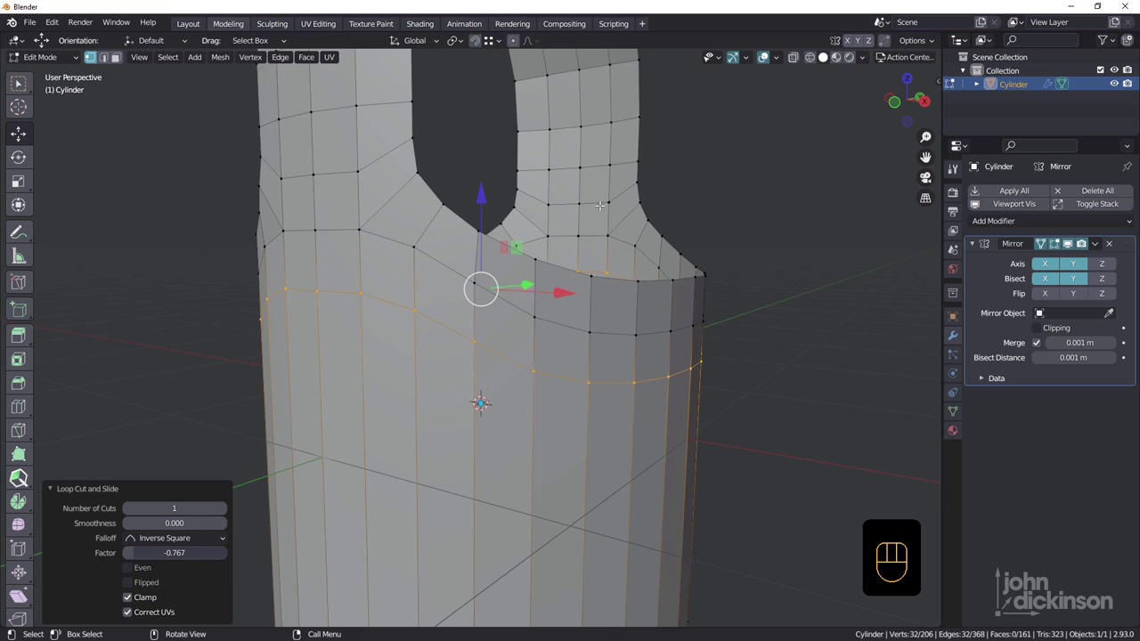
key("alt+a")
middle_click_drag(552, 294, 554, 322)
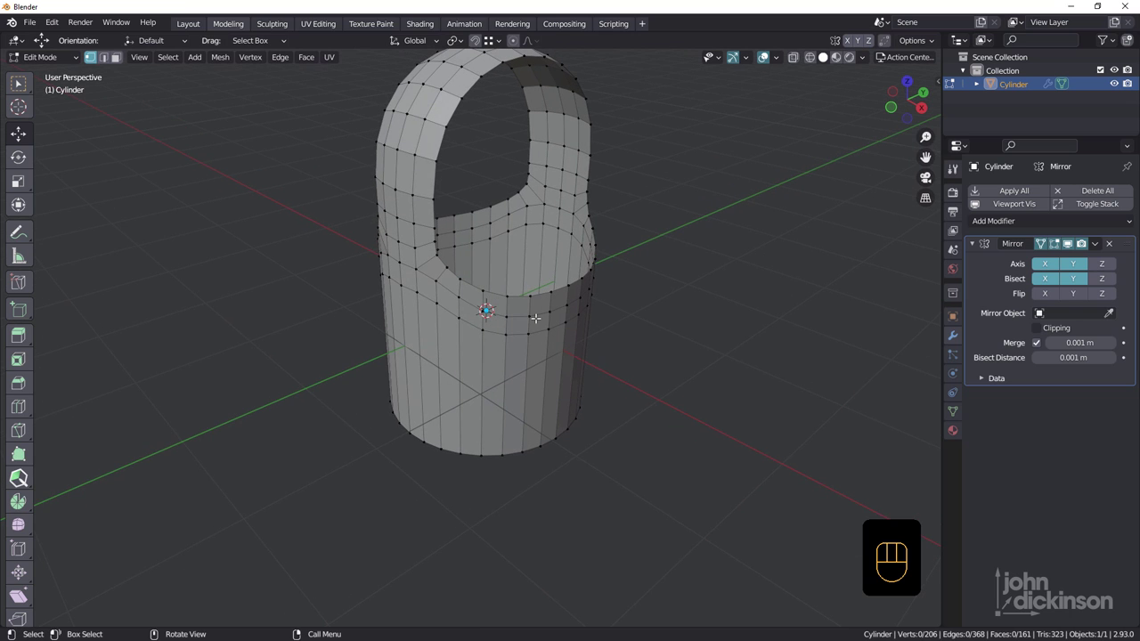
Save the project to the Desktop as clevismale.blend.
key("ctrl+s")
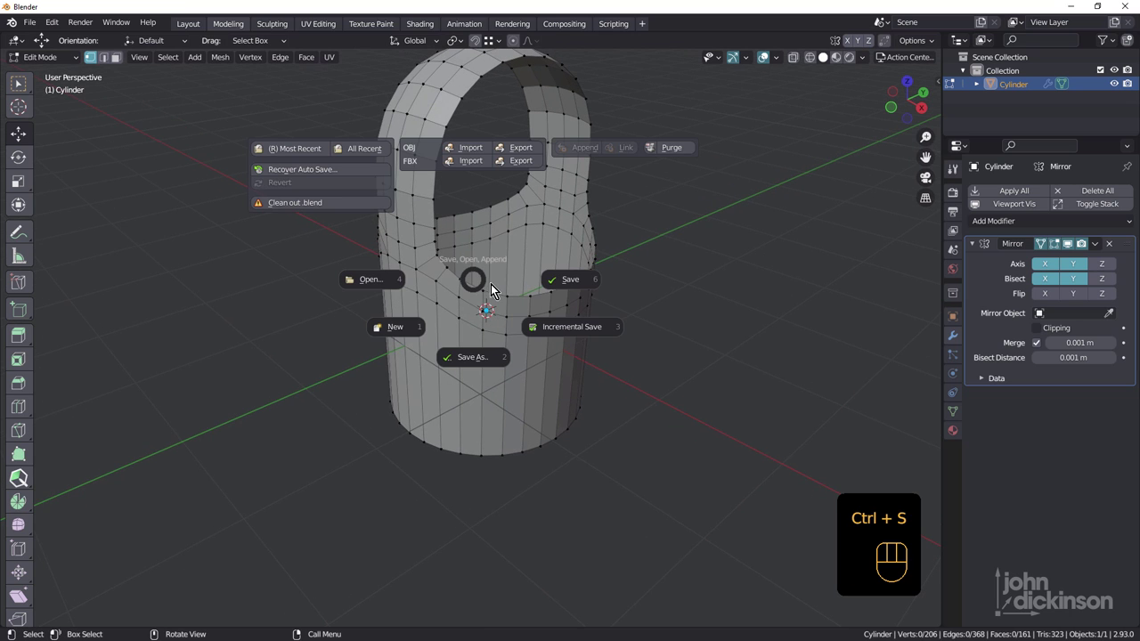
left_click(568, 282)
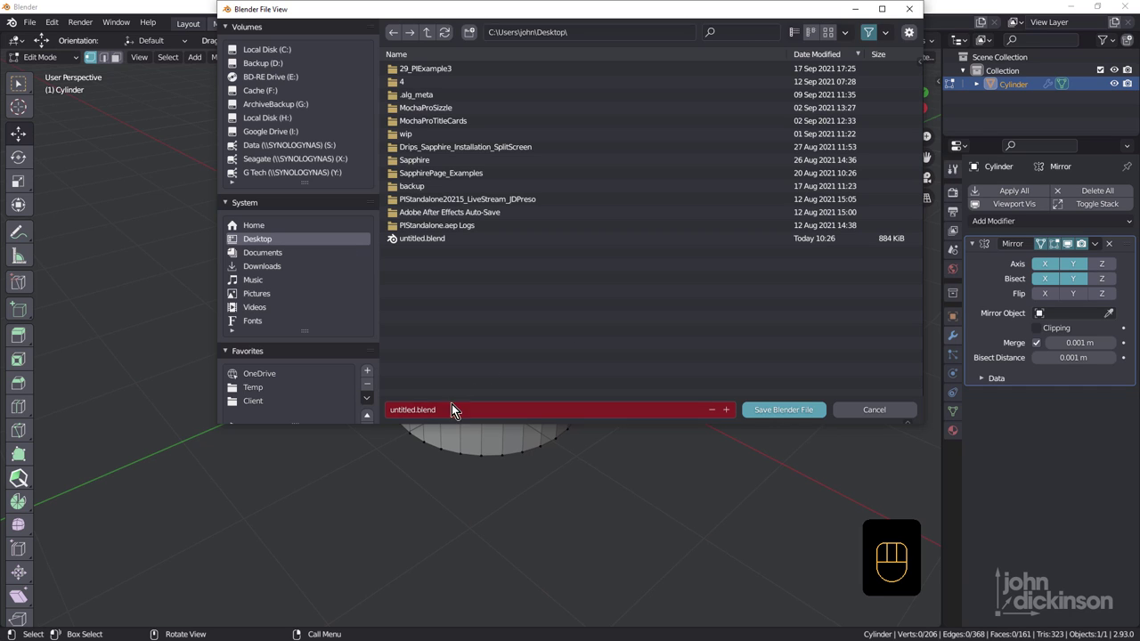
left_click(406, 410)
type("clevismale")
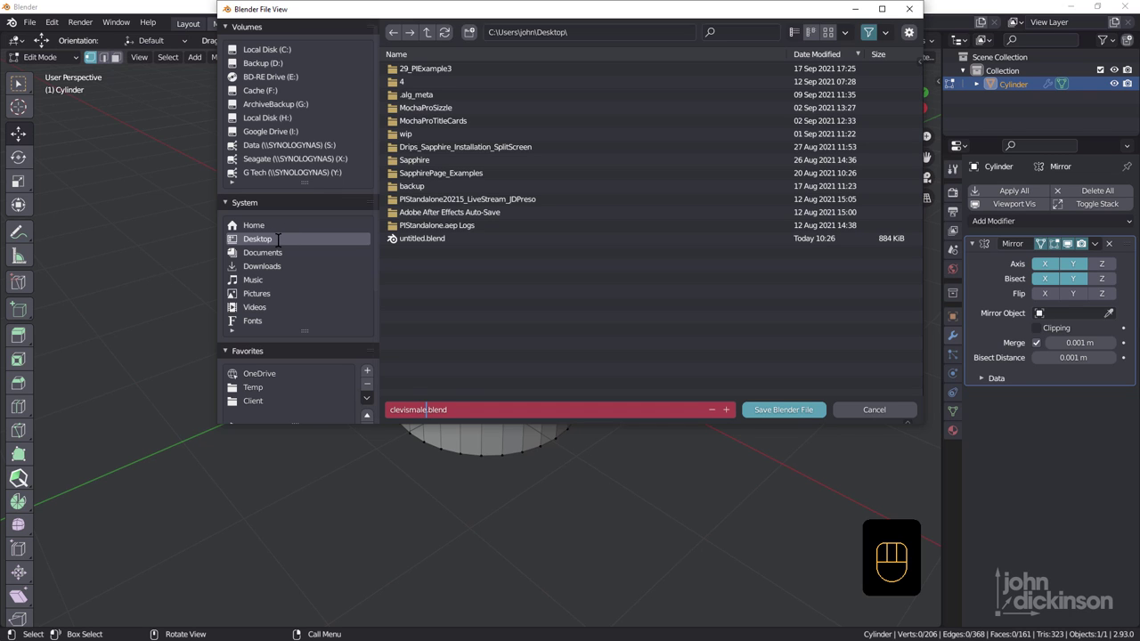
key("Return")
left_click(786, 410)
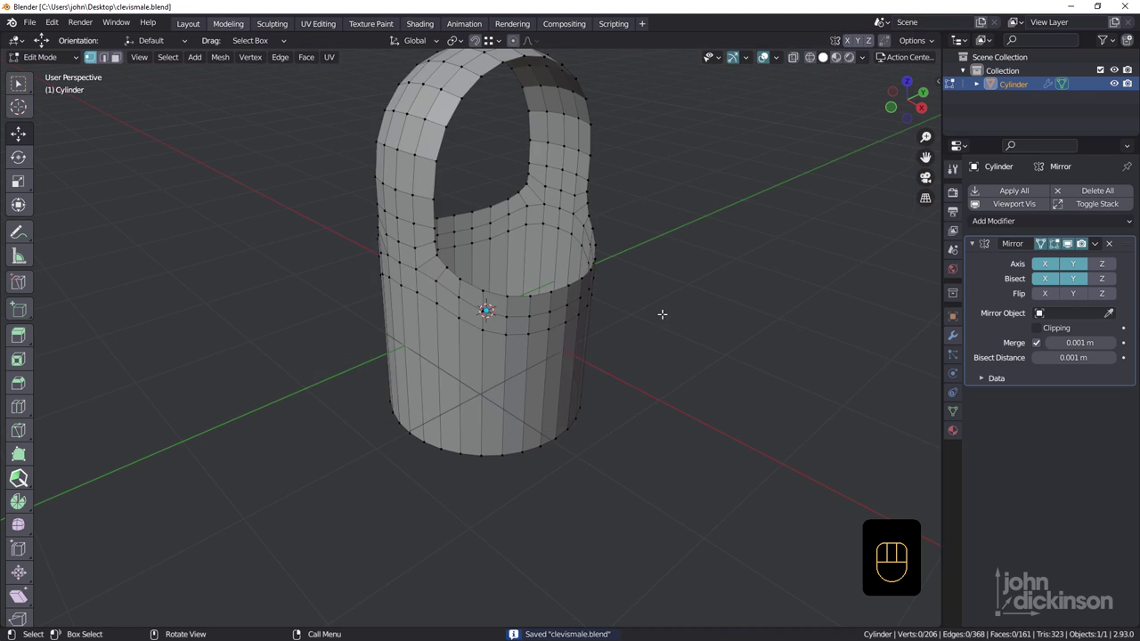
middle_click_drag(568, 292, 509, 318)
Select the rim edge loop of the body's opening and enable mirror Clipping.
scroll(510, 318, "up", 2)
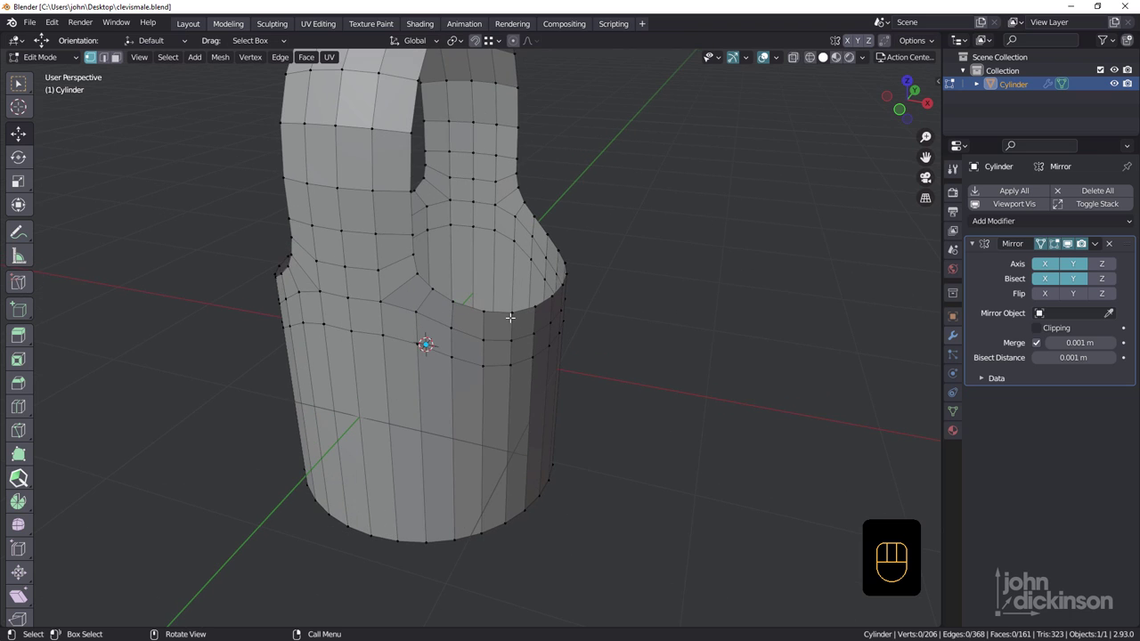
key("2")
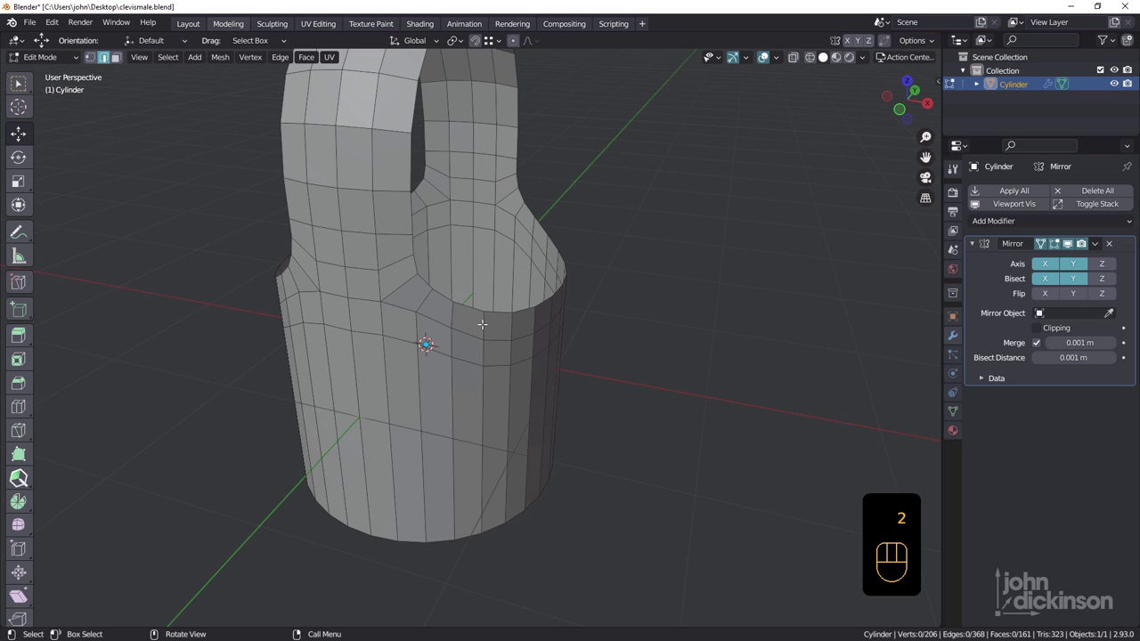
left_click(412, 258)
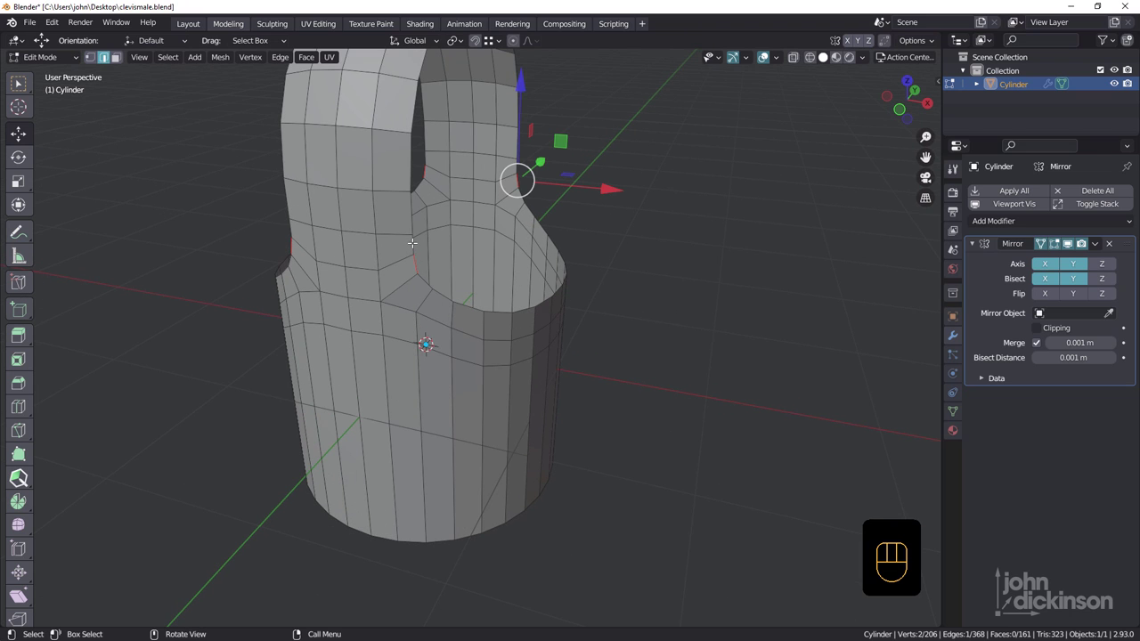
middle_click_drag(412, 249, 469, 295)
left_click(389, 278, "ctrl")
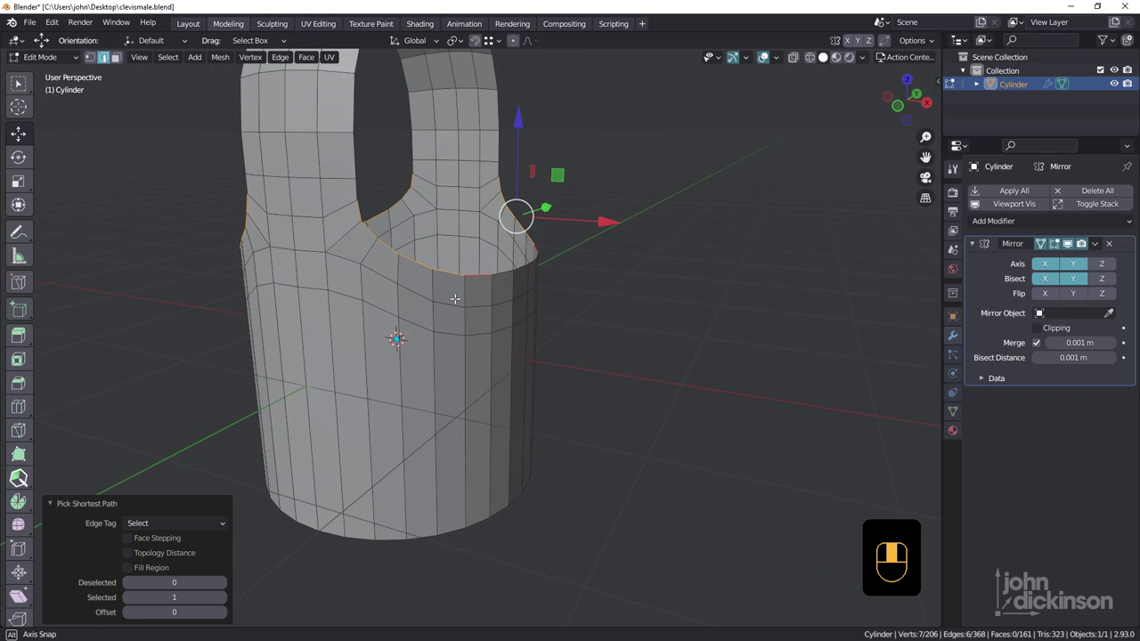
left_click(1038, 336)
middle_click_drag(417, 331, 419, 356)
Extrude the rim edges and move them -1.1207 m along Y to form a flat cap.
key("e")
right_click(589, 303)
left_click_drag(567, 229, 418, 289)
middle_click_drag(419, 289, 481, 222)
scroll(433, 259, "up", 2)
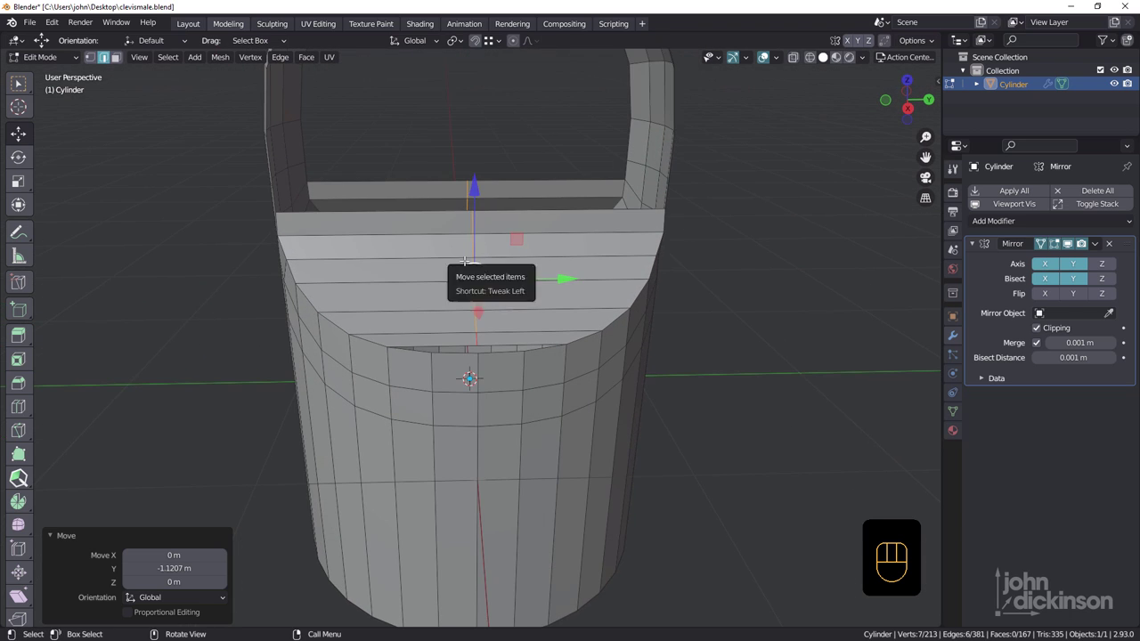
middle_click_drag(473, 261, 477, 296)
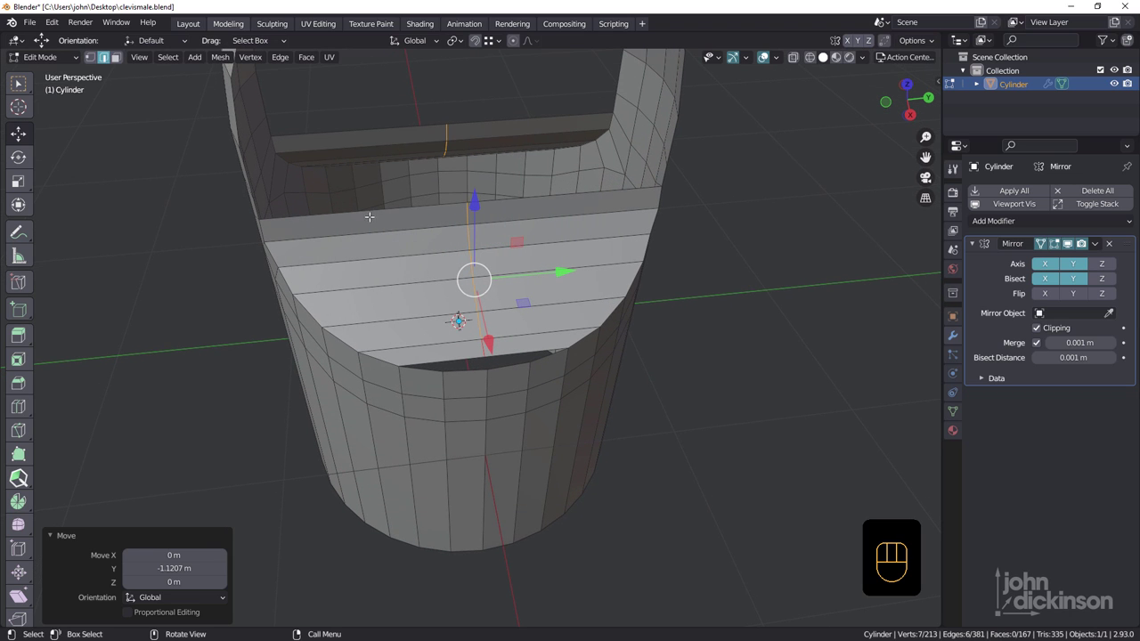
Add two centred loop cuts across the cap.
key("ctrl+r")
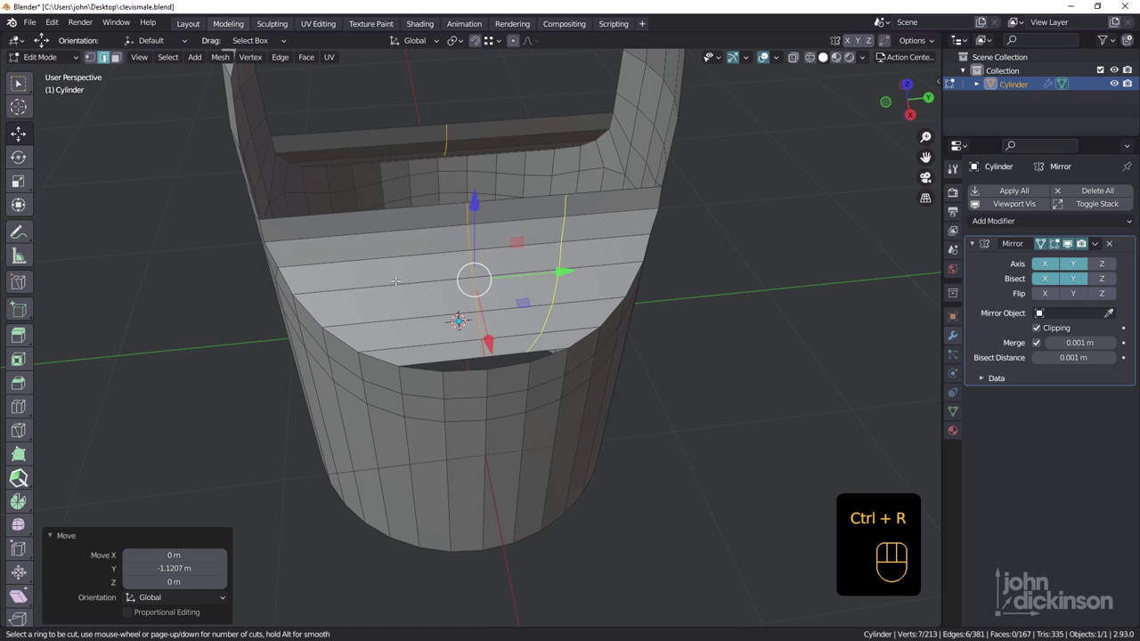
scroll(519, 255, "up", 1)
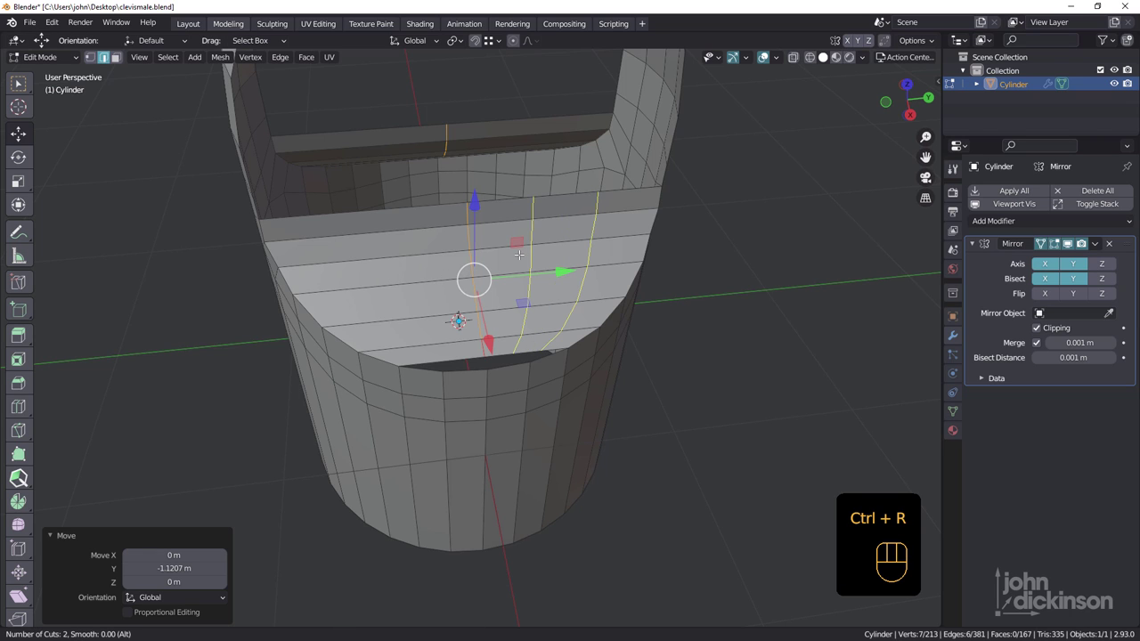
left_click(519, 255)
right_click(519, 255)
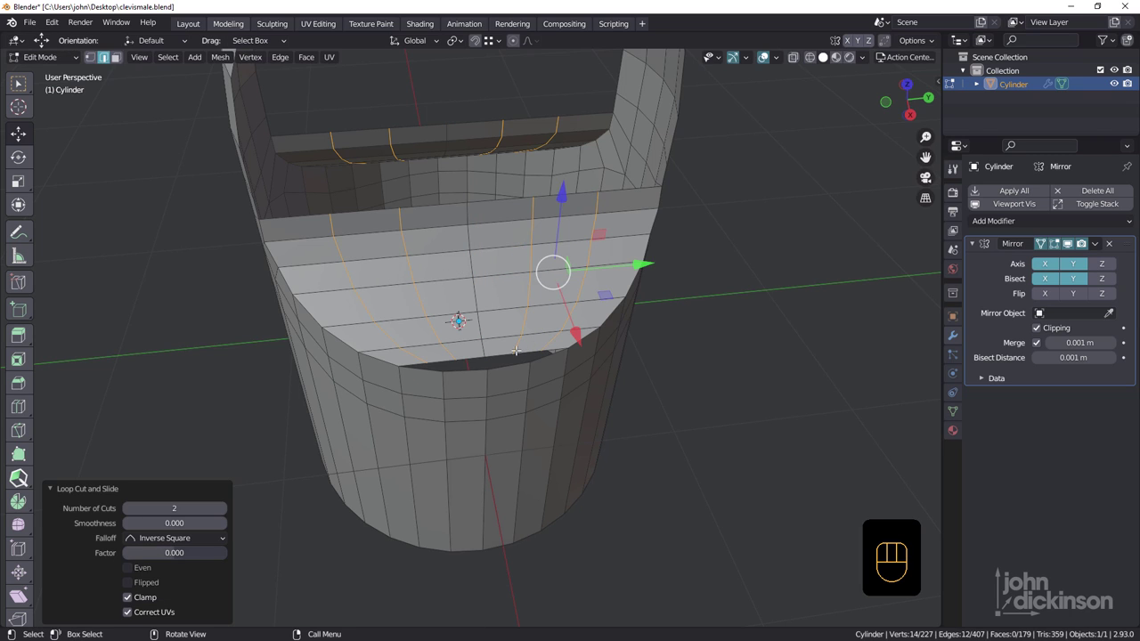
scroll(521, 361, "up", 2)
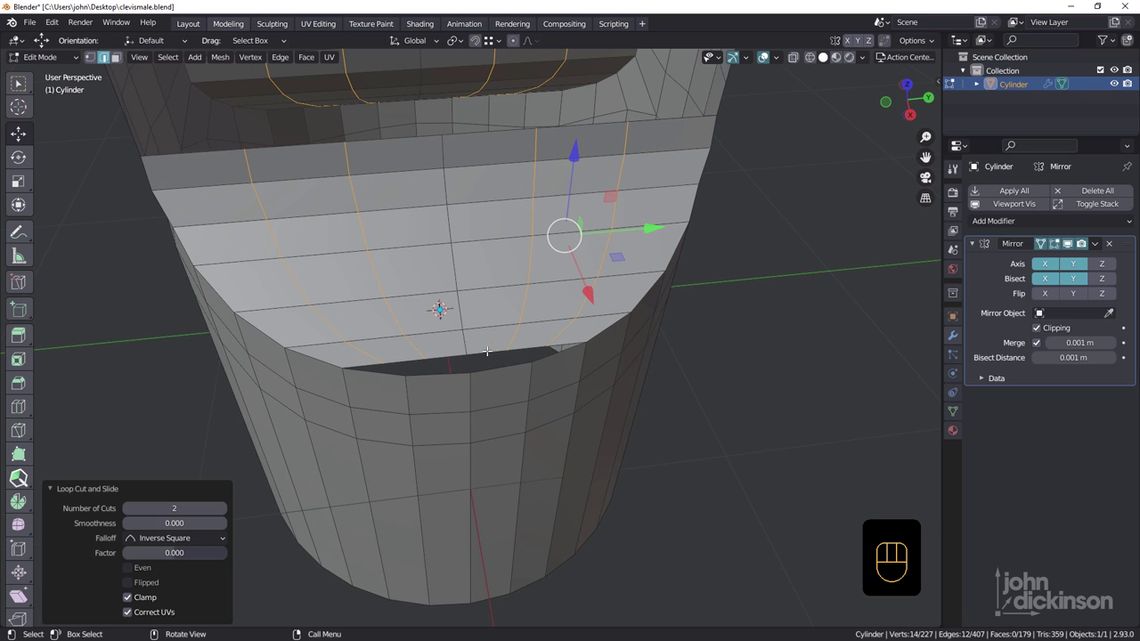
Fill the gaps in the cap's rim with faces.
left_click(487, 352)
left_click(506, 367, "shift")
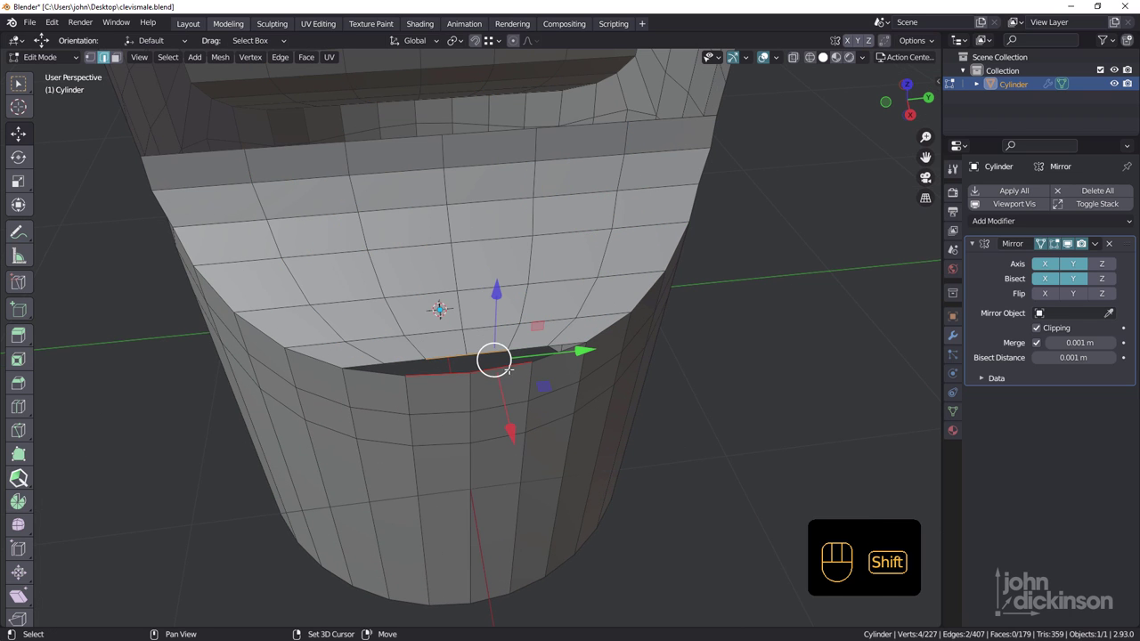
key("f")
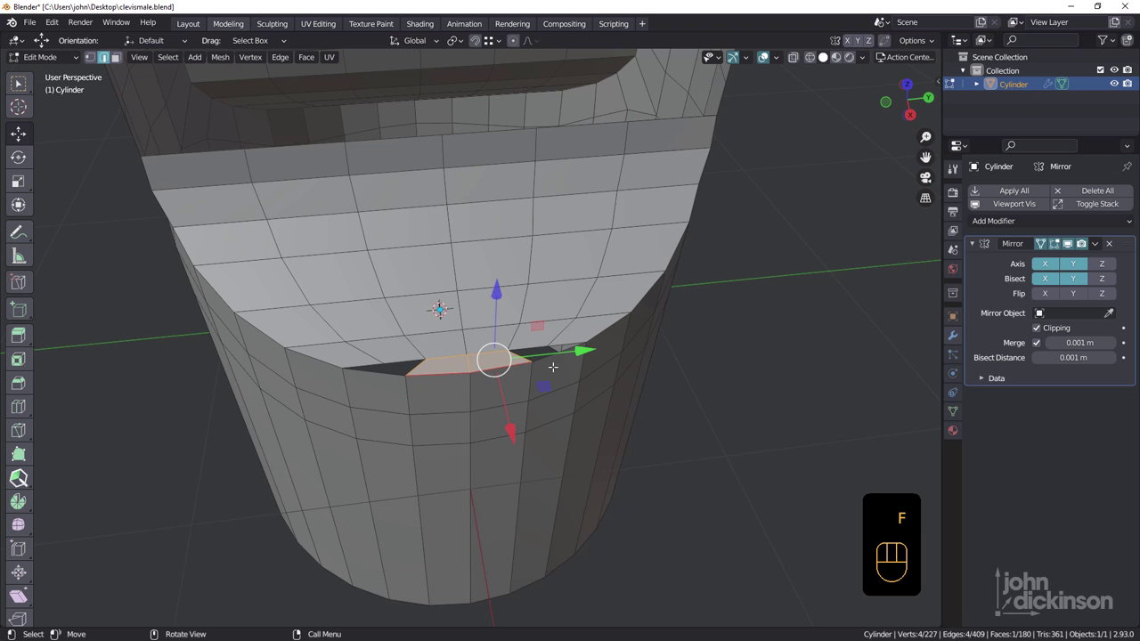
scroll(543, 356, "up", 2)
left_click(522, 339, "alt")
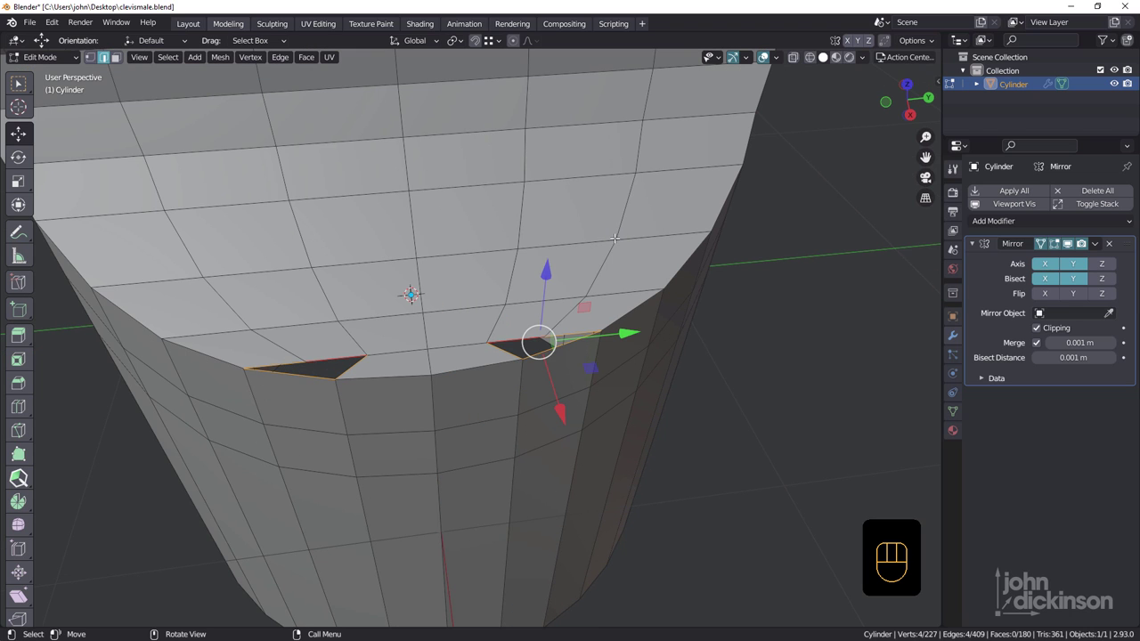
key("f")
middle_click_drag(614, 238, 667, 331)
Vertex-slide two rim vertices along their edges (one to 0.281) and resave clevismale.blend.
left_click(669, 332)
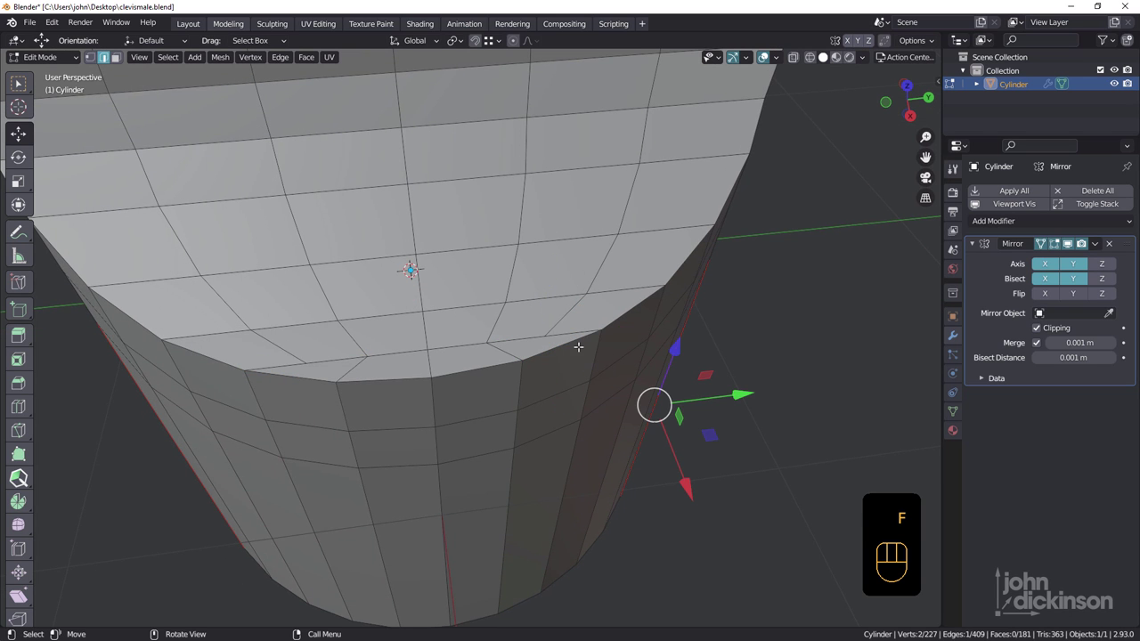
key("1")
left_click(543, 336)
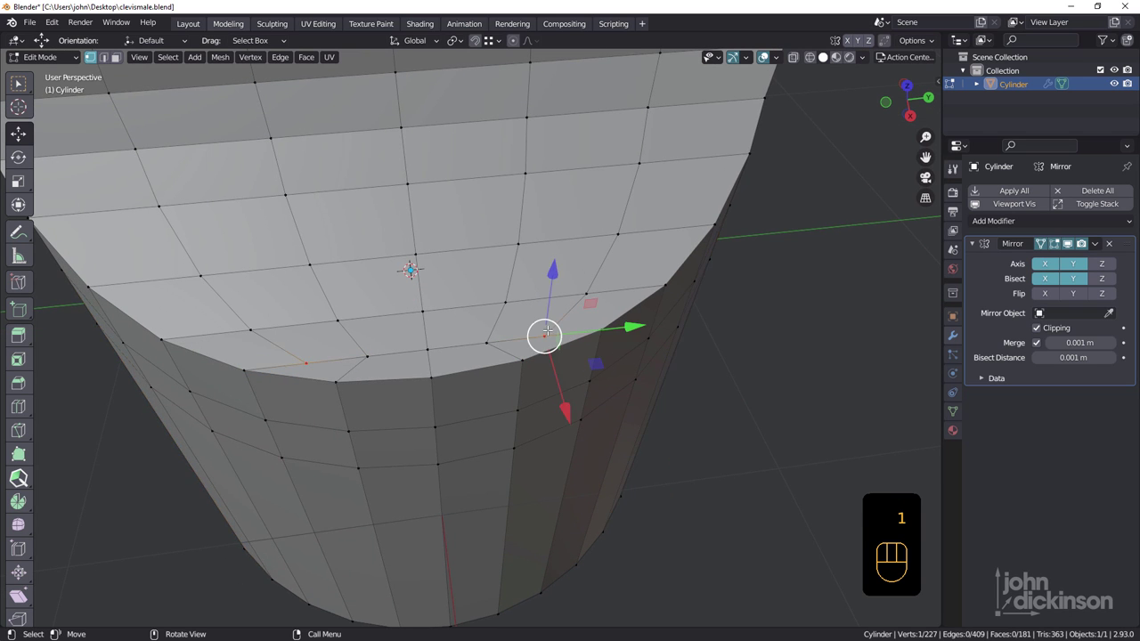
middle_click_drag(543, 337, 579, 321)
key("g")
key("g")
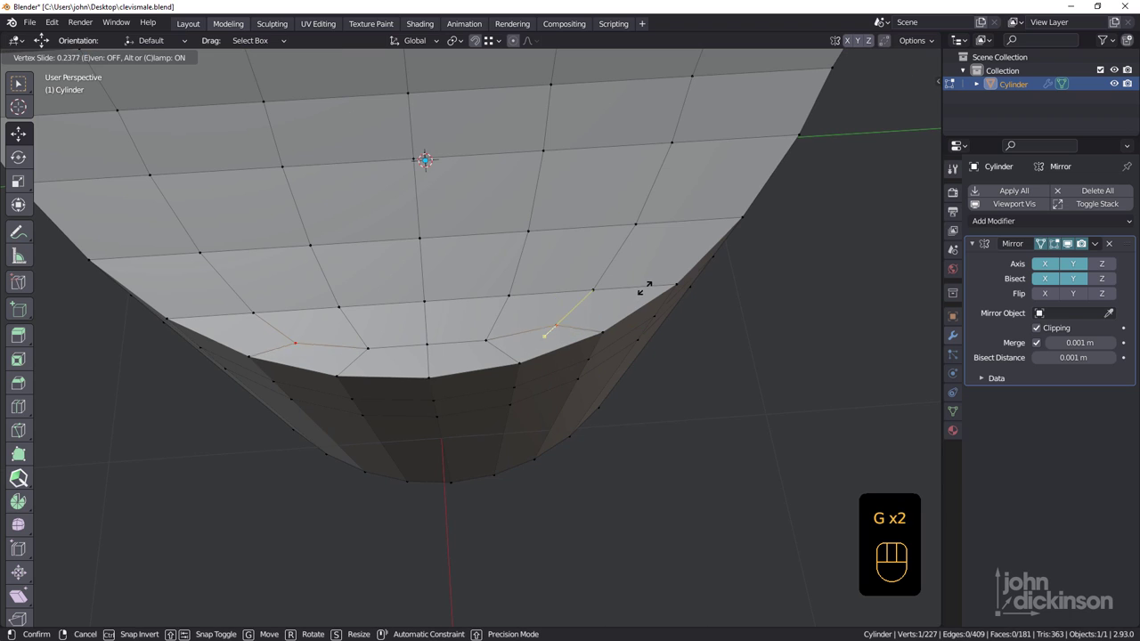
left_click(647, 284)
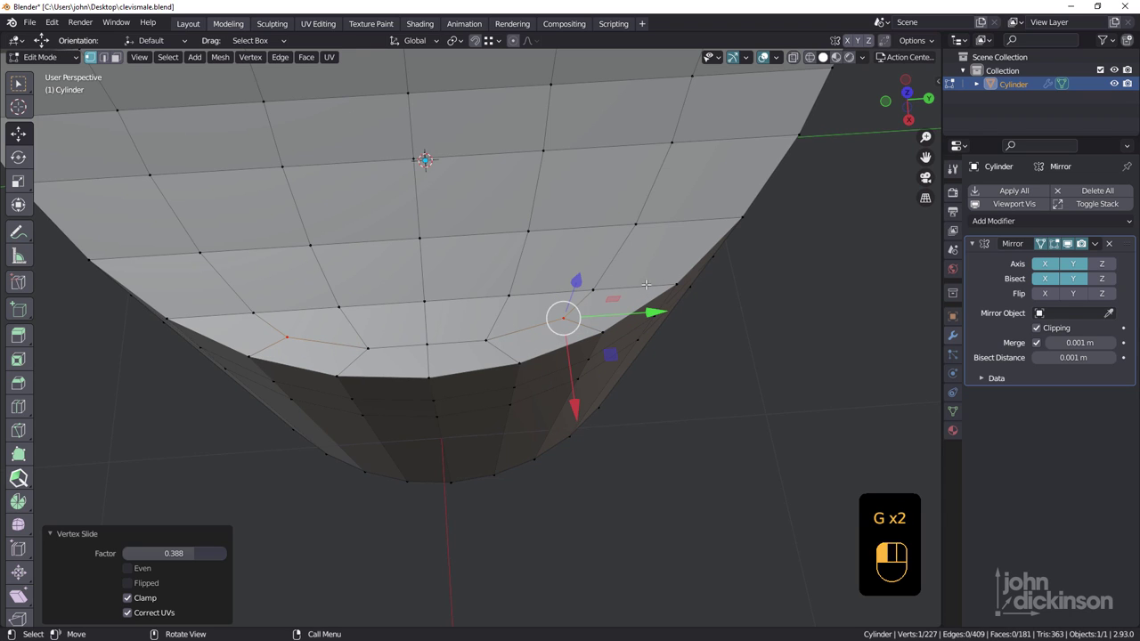
left_click(486, 342)
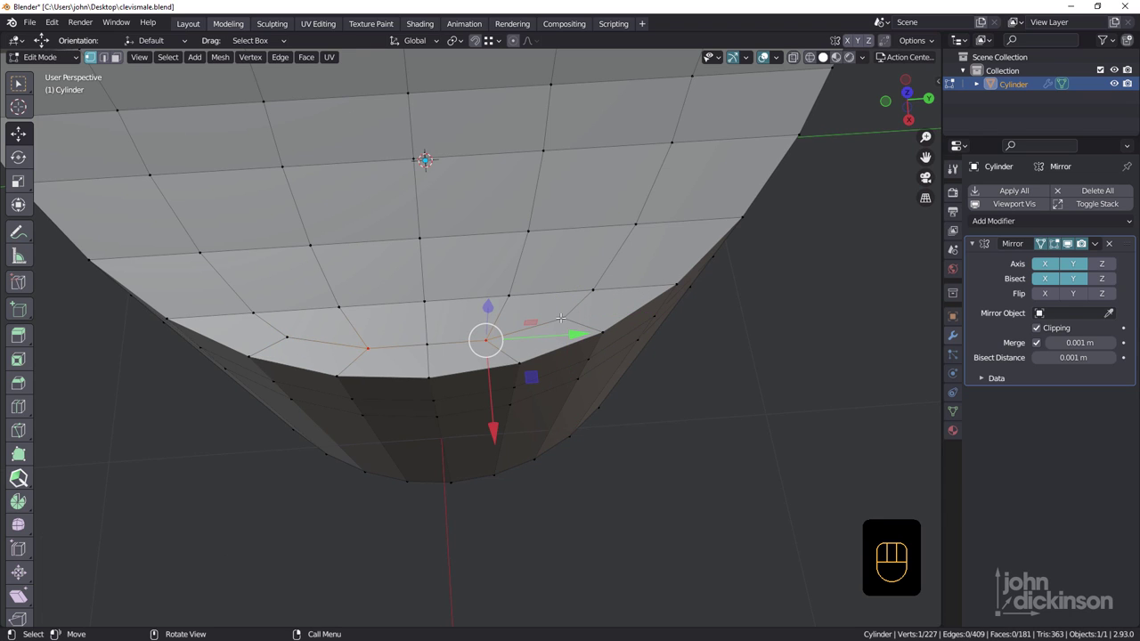
key("g")
key("g")
left_click(574, 315)
middle_click_drag(556, 288, 396, 354)
key("shift+s")
key("ctrl+s")
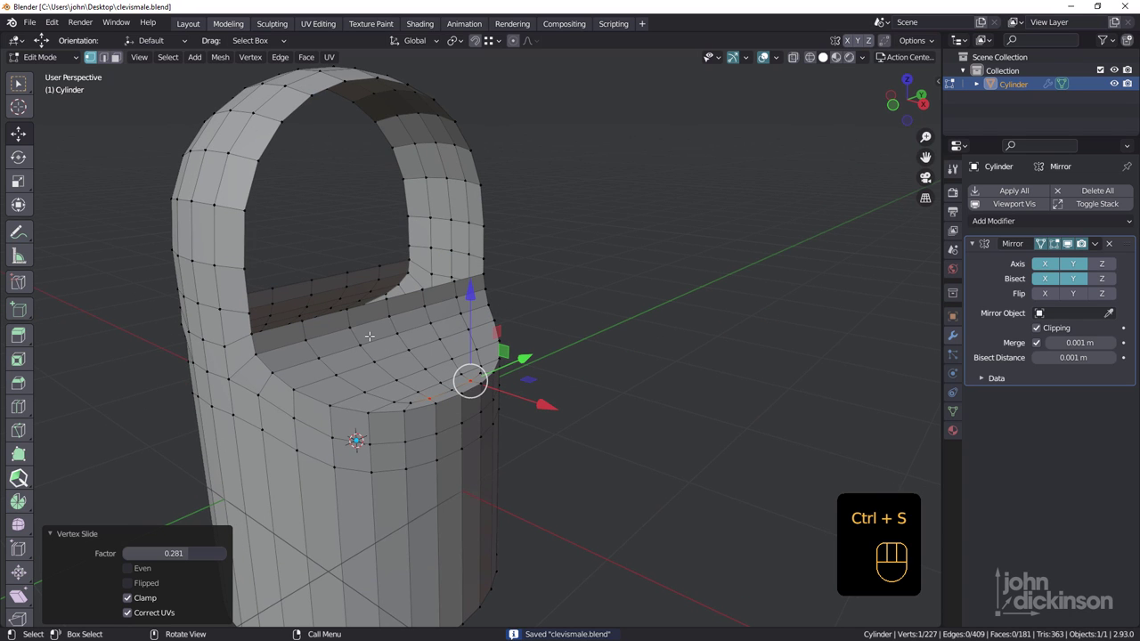
Select the inner edge loop of the eye hole.
key("2")
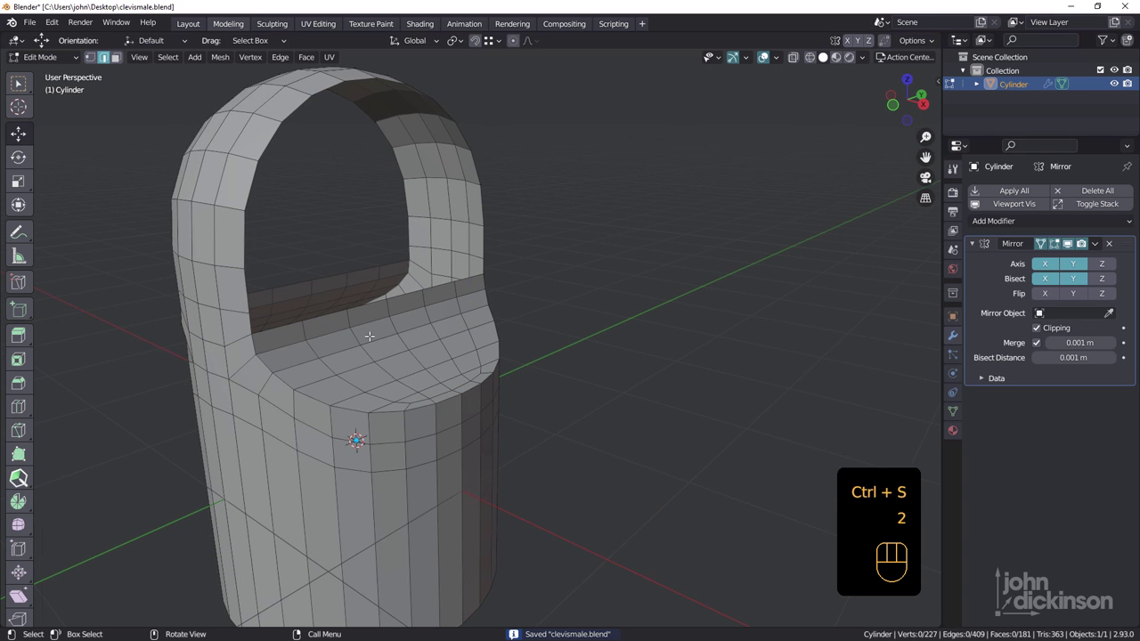
left_click(281, 326, "alt")
left_click(639, 219)
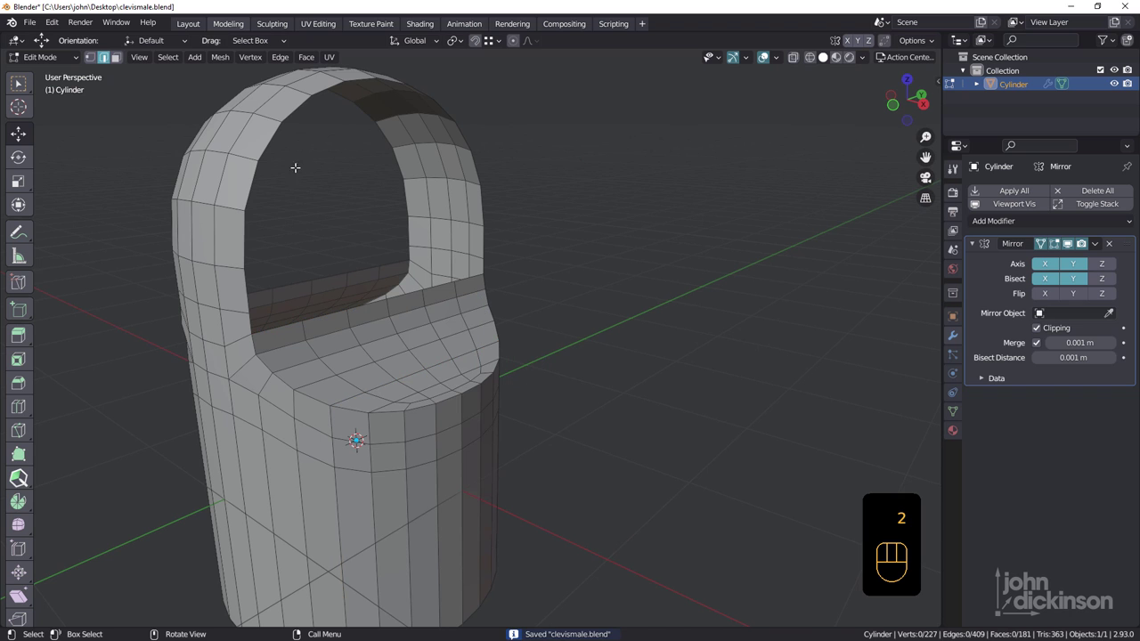
left_click(251, 179, "alt")
middle_click_drag(251, 179, 620, 278)
Extrude the eye-hole ring in place, scale it to 0.738, and open the snapping options.
key("e")
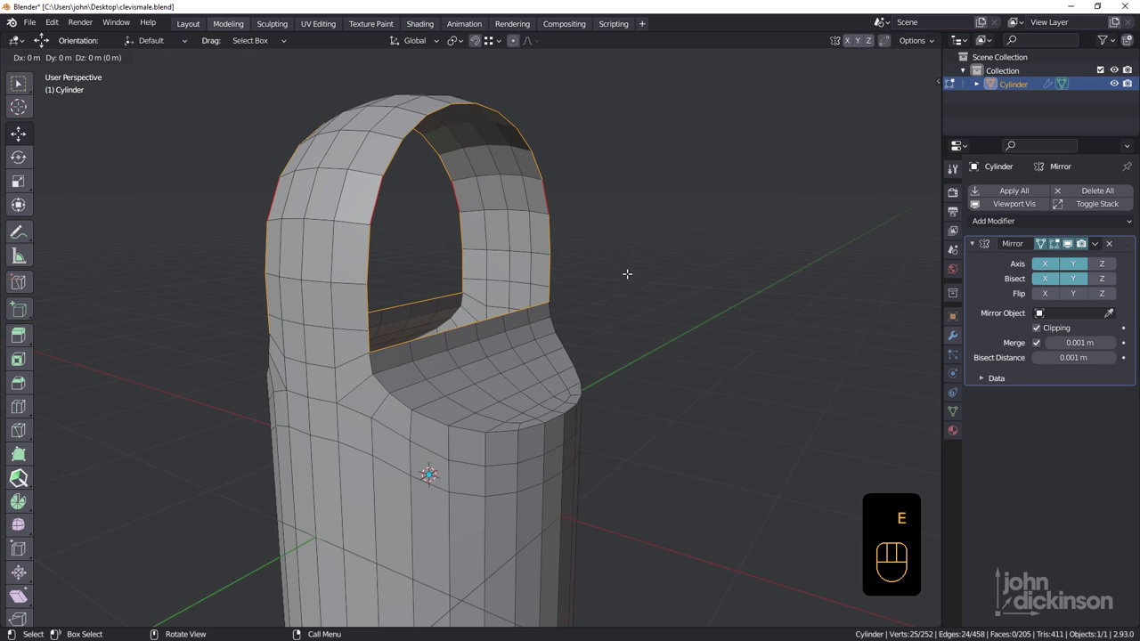
right_click(627, 275)
middle_click_drag(484, 323, 621, 300)
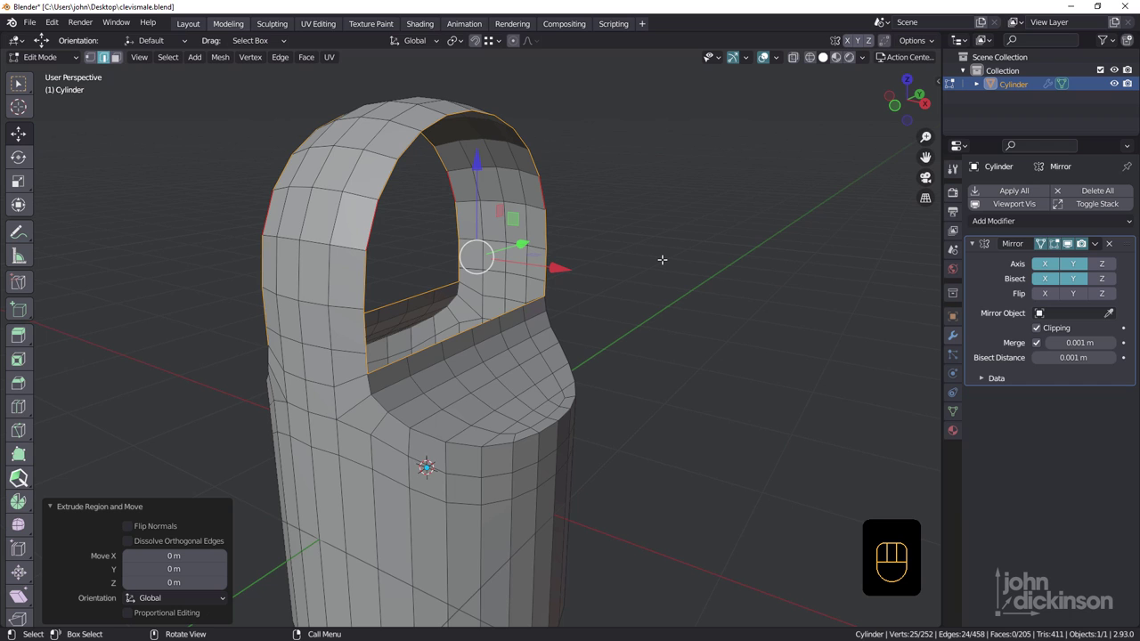
key("s")
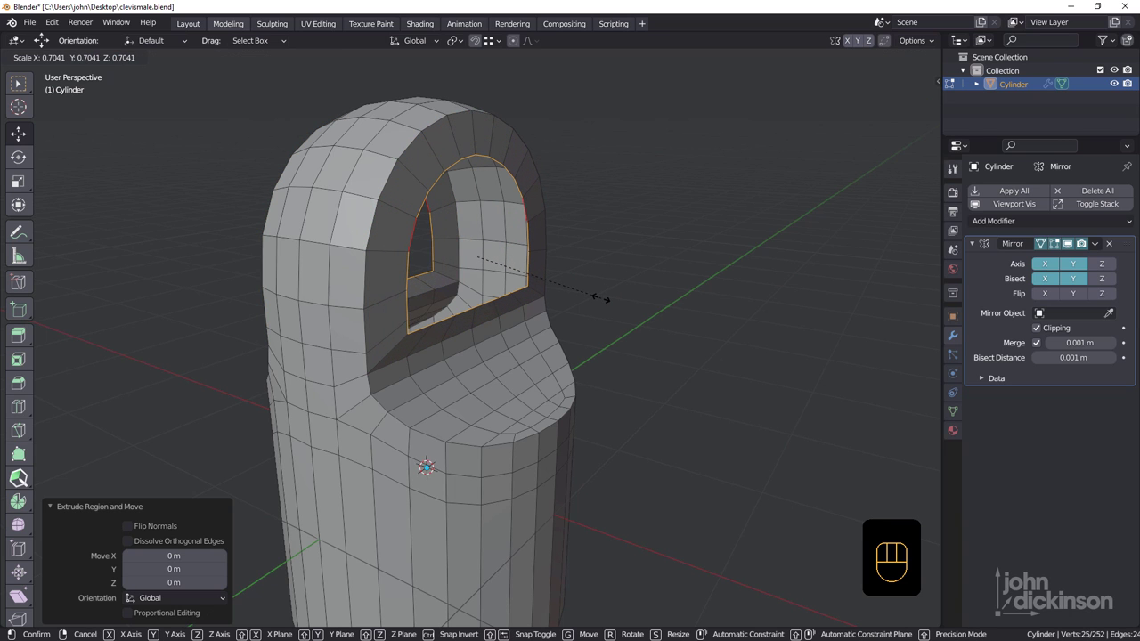
left_click(605, 299)
middle_click_drag(508, 318, 554, 293)
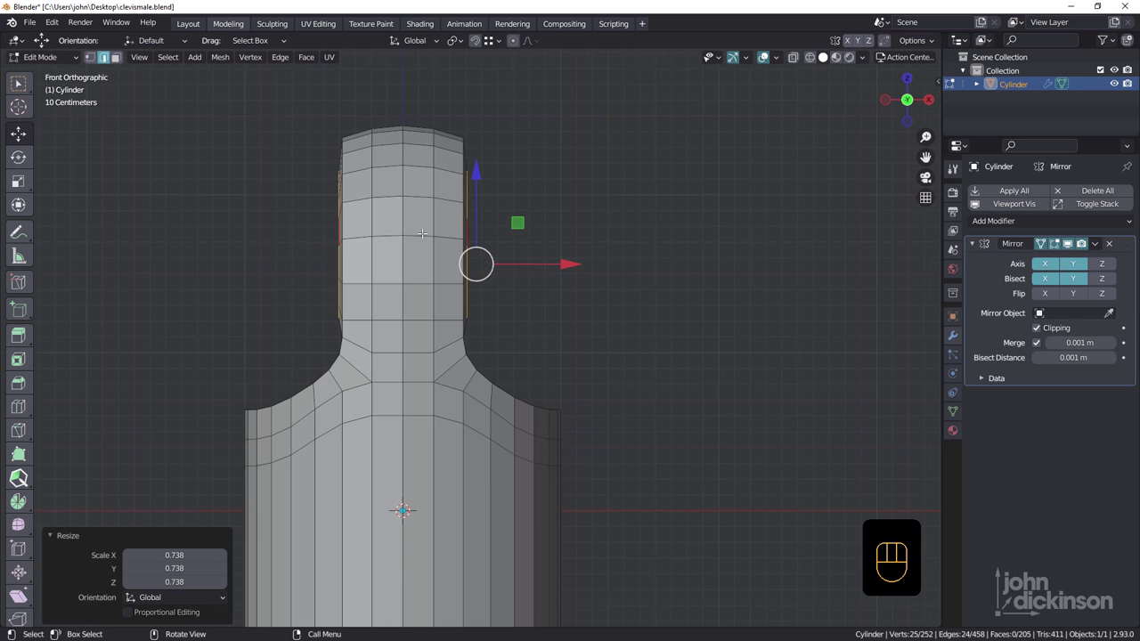
scroll(422, 236, "up", 1)
left_click(499, 42)
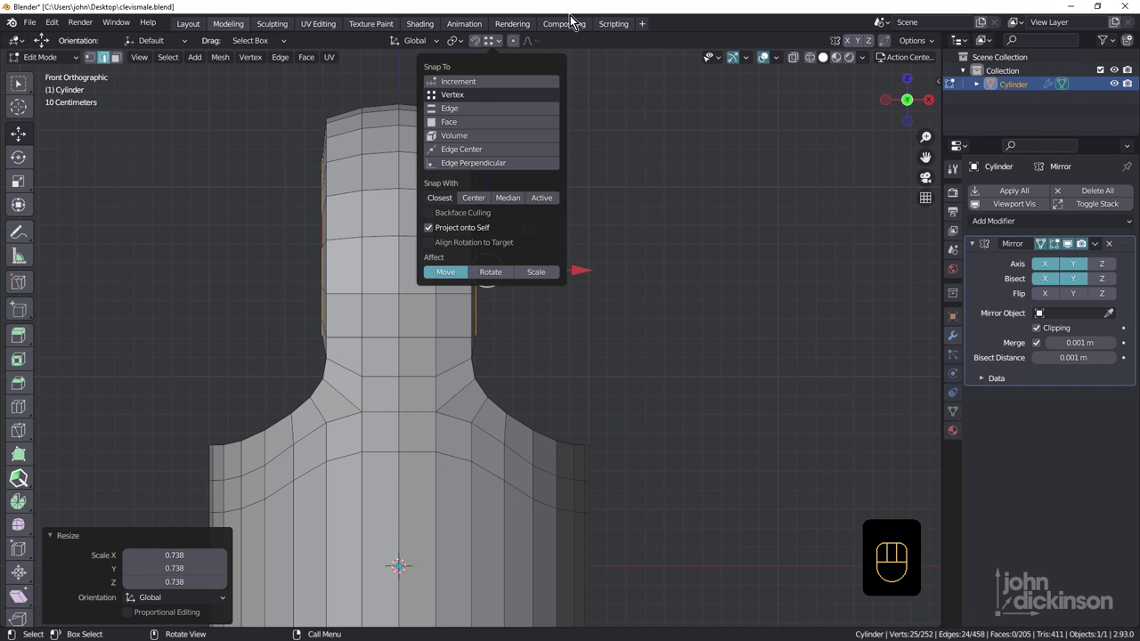
In X-ray, move the inset eye ring -0.021847 m along X, then return to solid display.
scroll(485, 269, "up", 1)
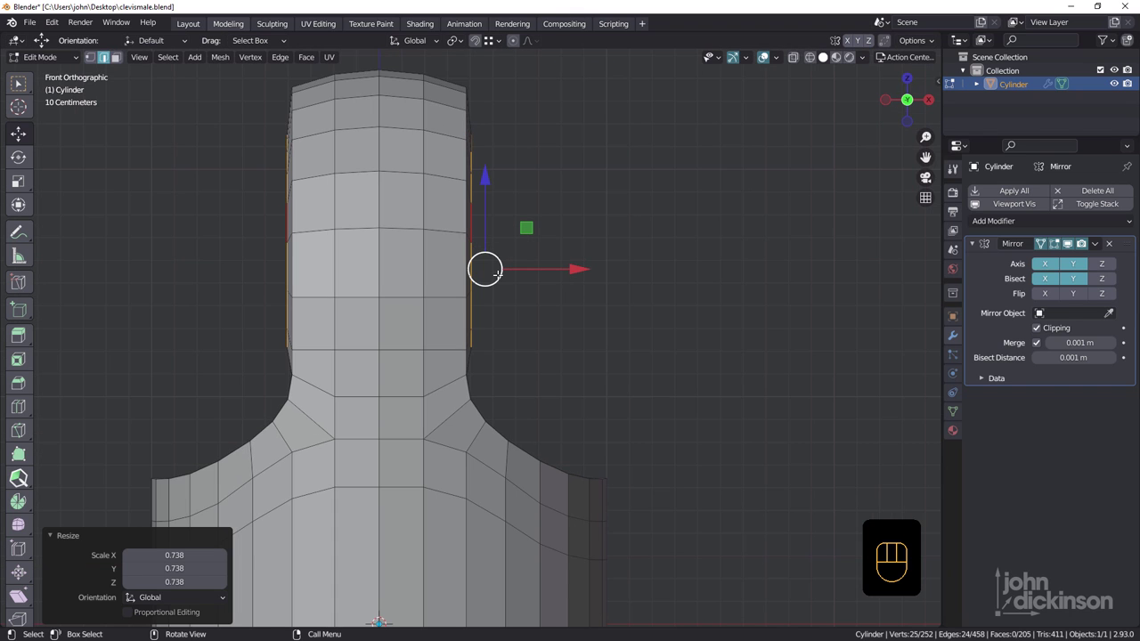
key("alt+z")
left_click_drag(560, 268, 460, 301)
middle_click_drag(440, 300, 423, 165)
key("alt+z")
scroll(405, 289, "down", 5)
scroll(408, 281, "up", 4)
middle_click_drag(526, 265, 539, 191, "shift")
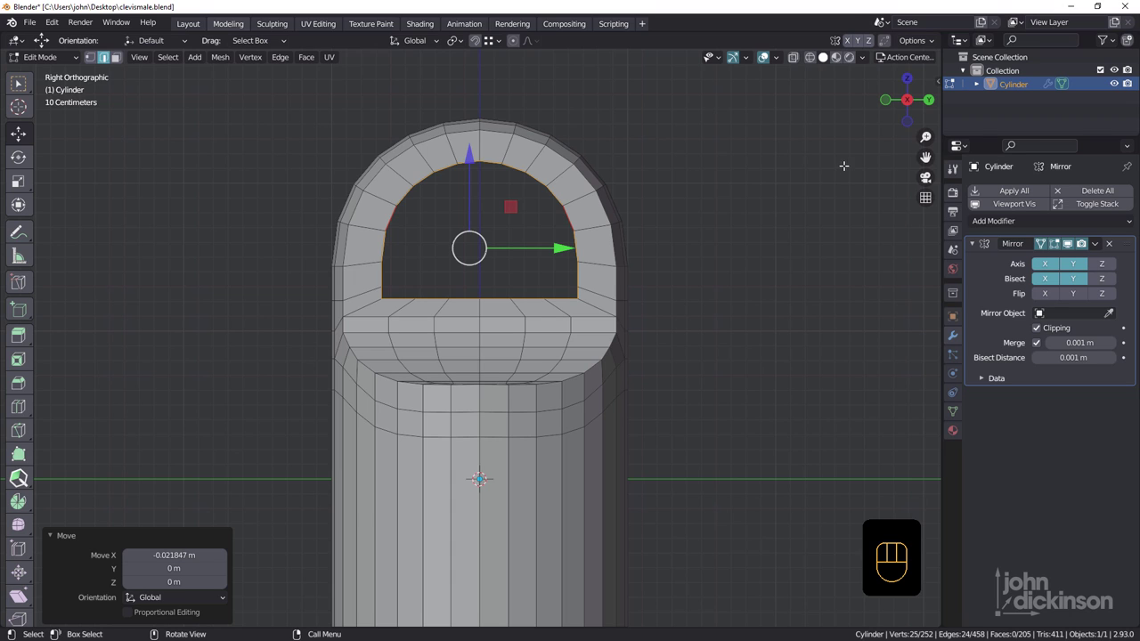
Round the hole loop with LoopTools Circle, then undo a trial scale to 0.774.
key("n")
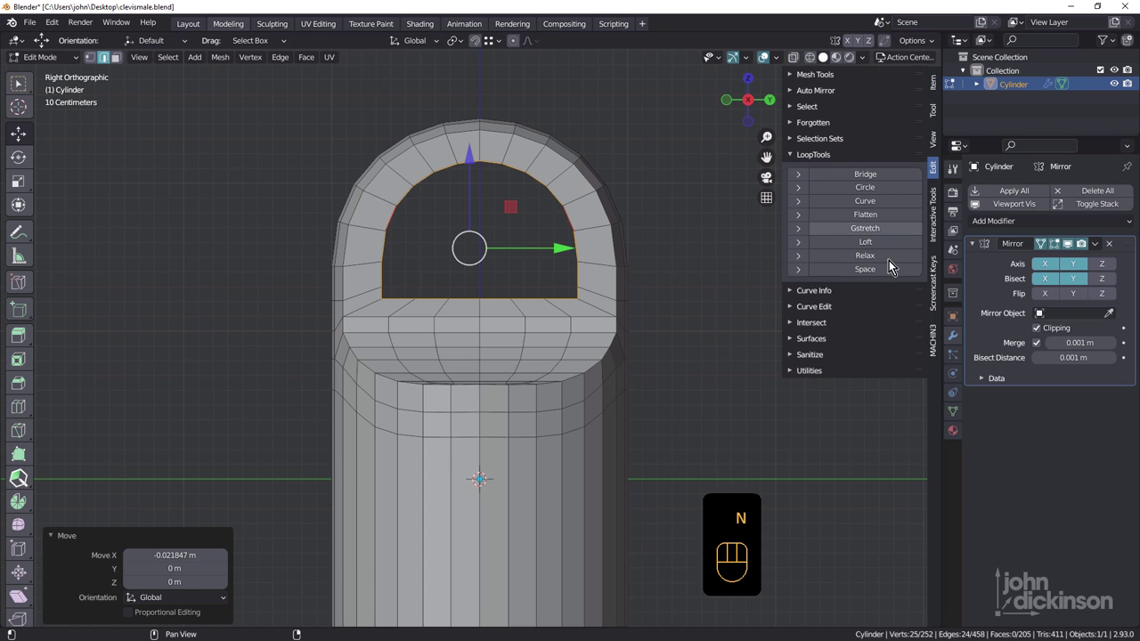
left_click(865, 188)
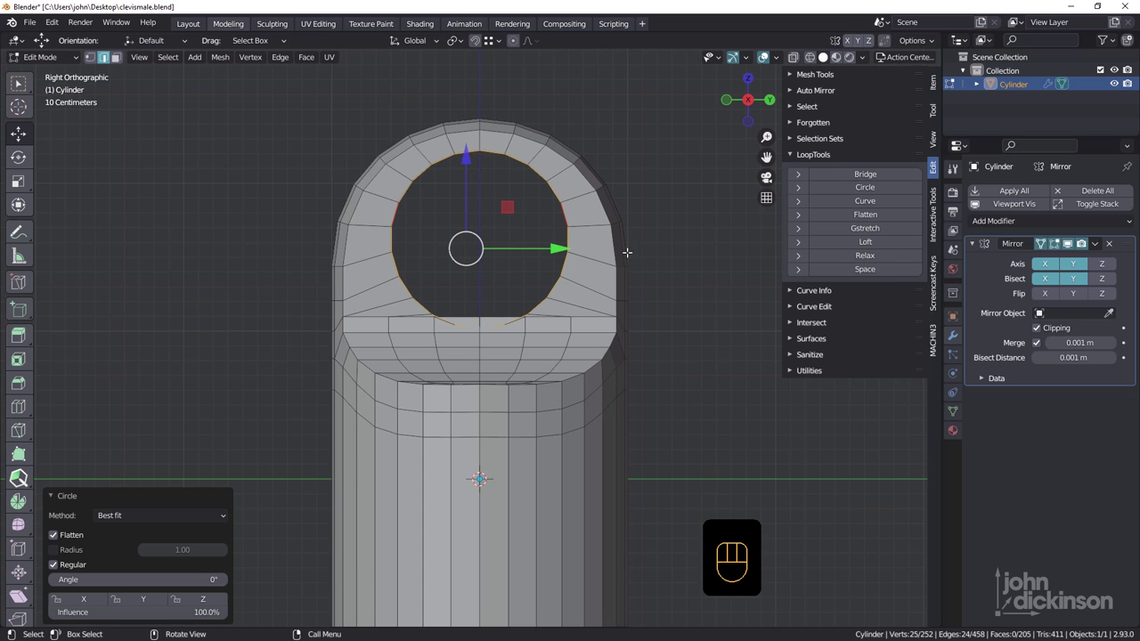
key("s")
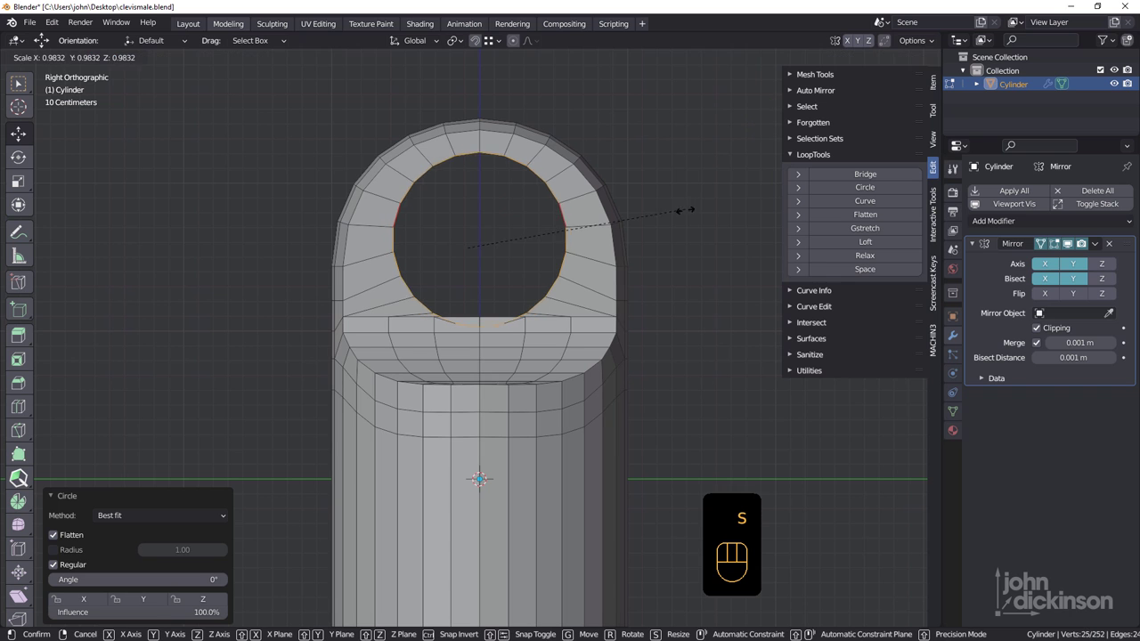
left_click(643, 249)
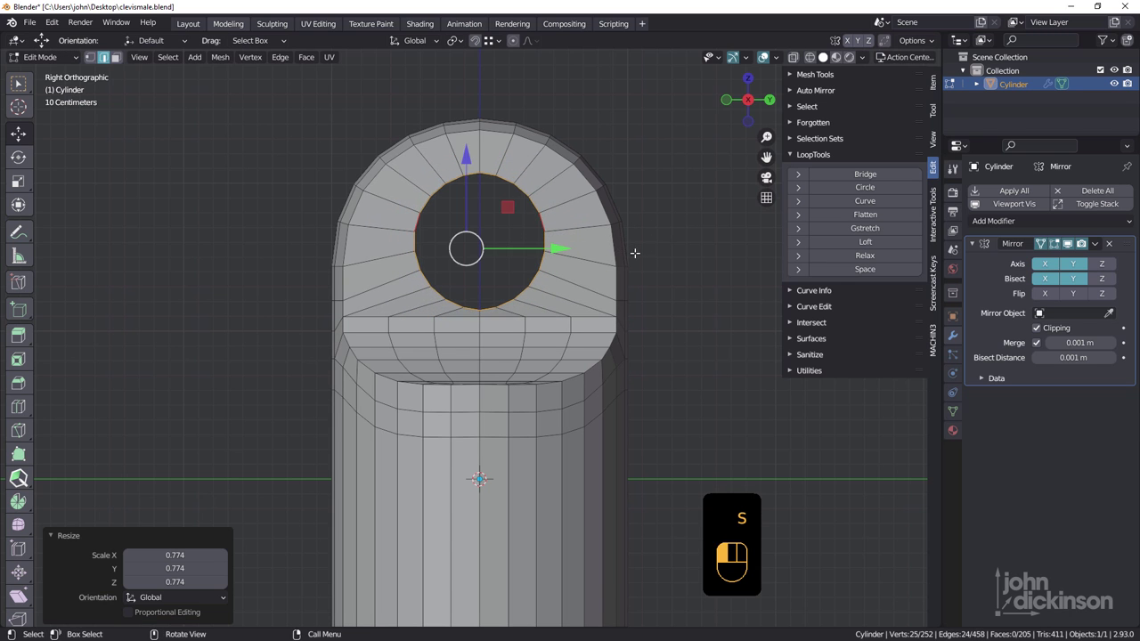
middle_click_drag(643, 250, 570, 161)
key("ctrl+z")
With Median Point pivot, scale the hole loop to 0.770 and raise it along Z.
left_click(450, 41)
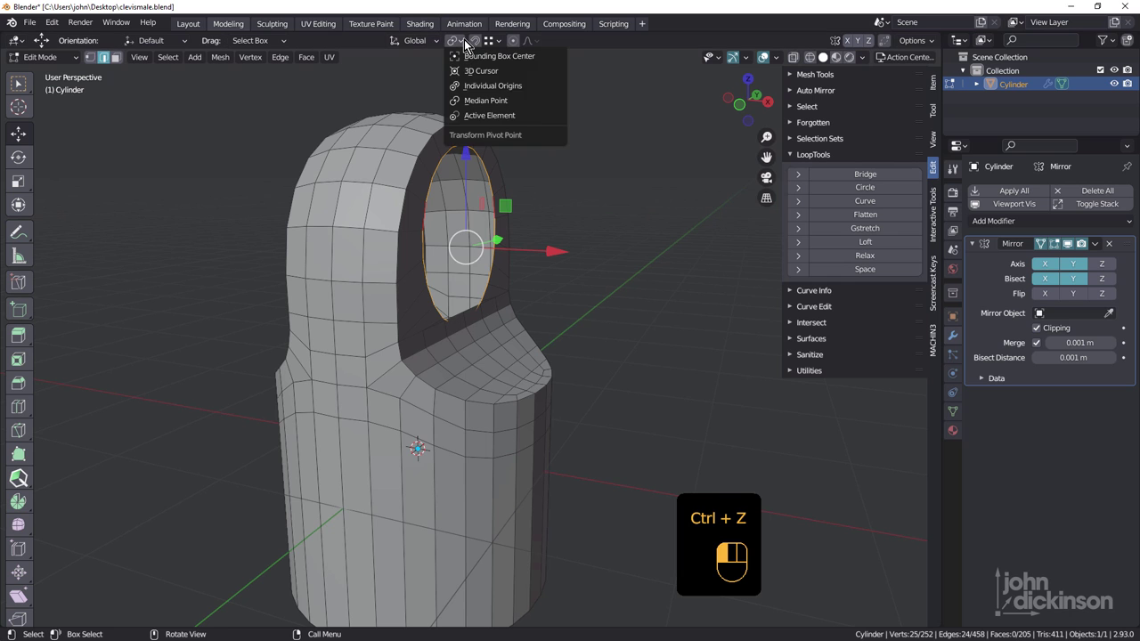
left_click(485, 101)
middle_click_drag(482, 102, 695, 217, "alt")
key("s")
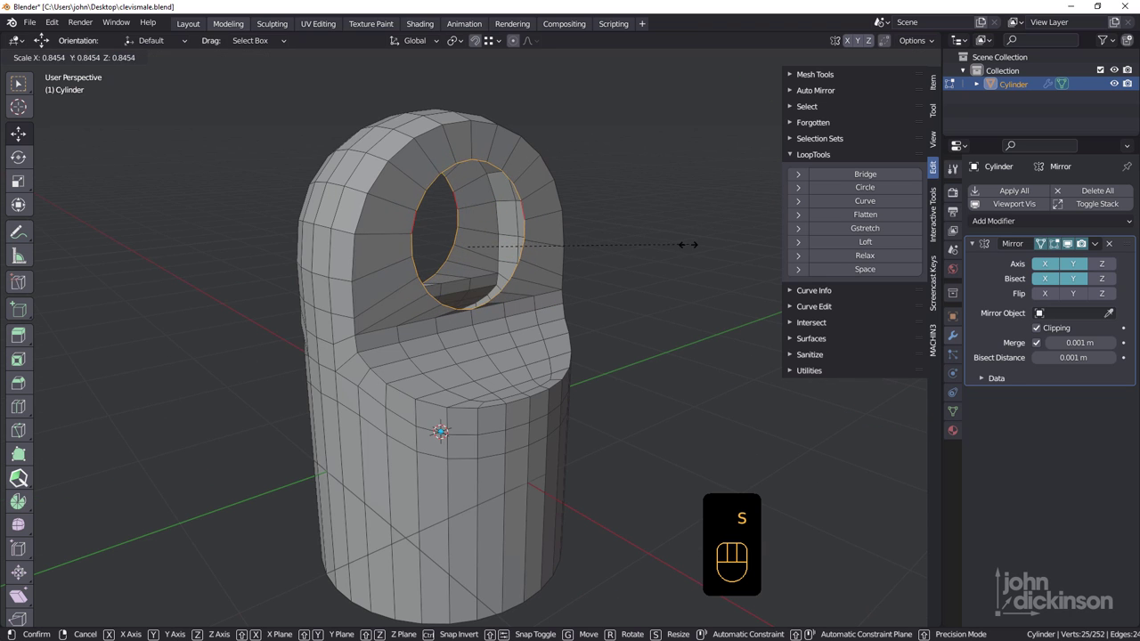
left_click(667, 254)
middle_click_drag(667, 254, 469, 159)
left_click_drag(468, 158, 467, 152)
middle_click_drag(467, 151, 474, 296)
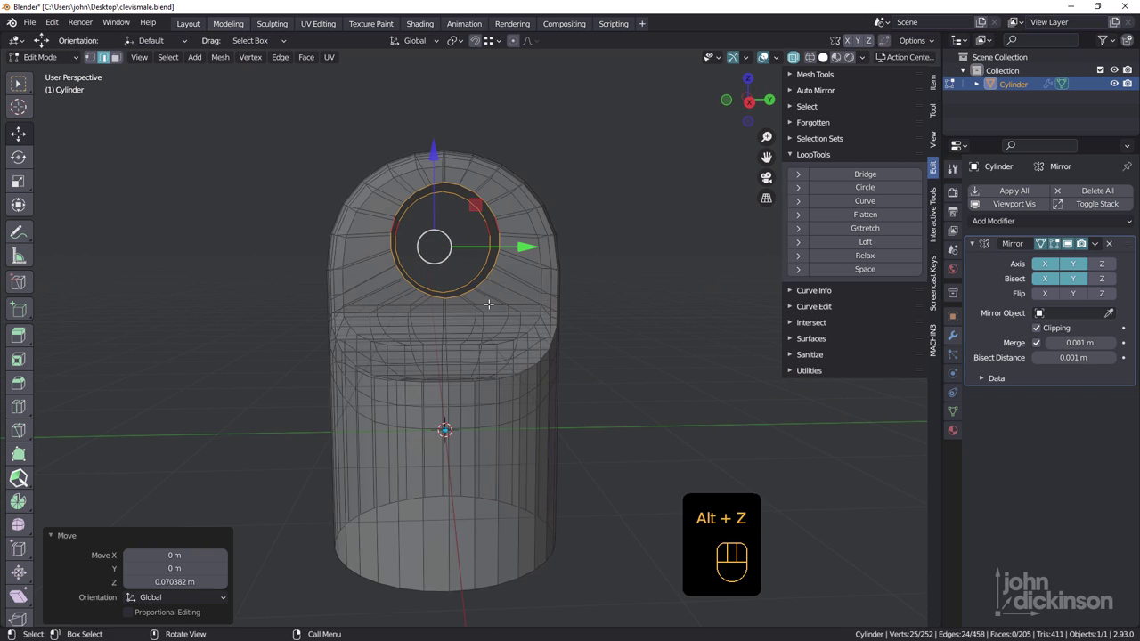
Raise the eye's top arch vertices 0.11675 m along Z and reselect the hole ring.
middle_click_drag(488, 304, 483, 288, "alt")
key("1")
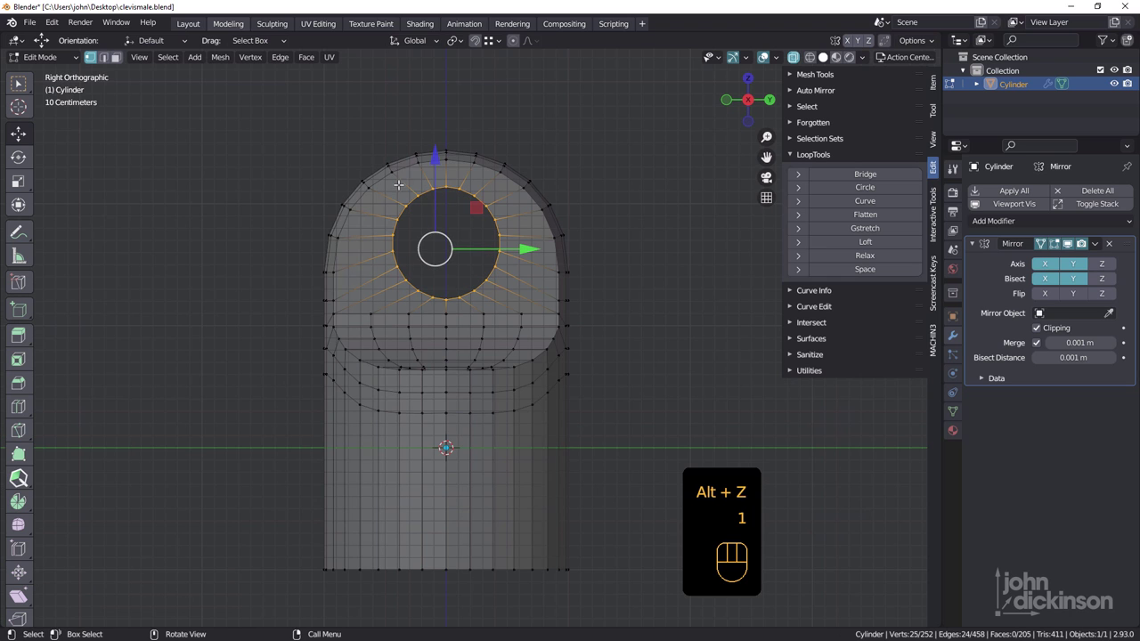
left_click_drag(249, 89, 684, 306)
left_click_drag(512, 135, 512, 118)
left_click_drag(393, 177, 502, 298)
middle_click_drag(502, 298, 536, 214)
key("2")
key("alt+z")
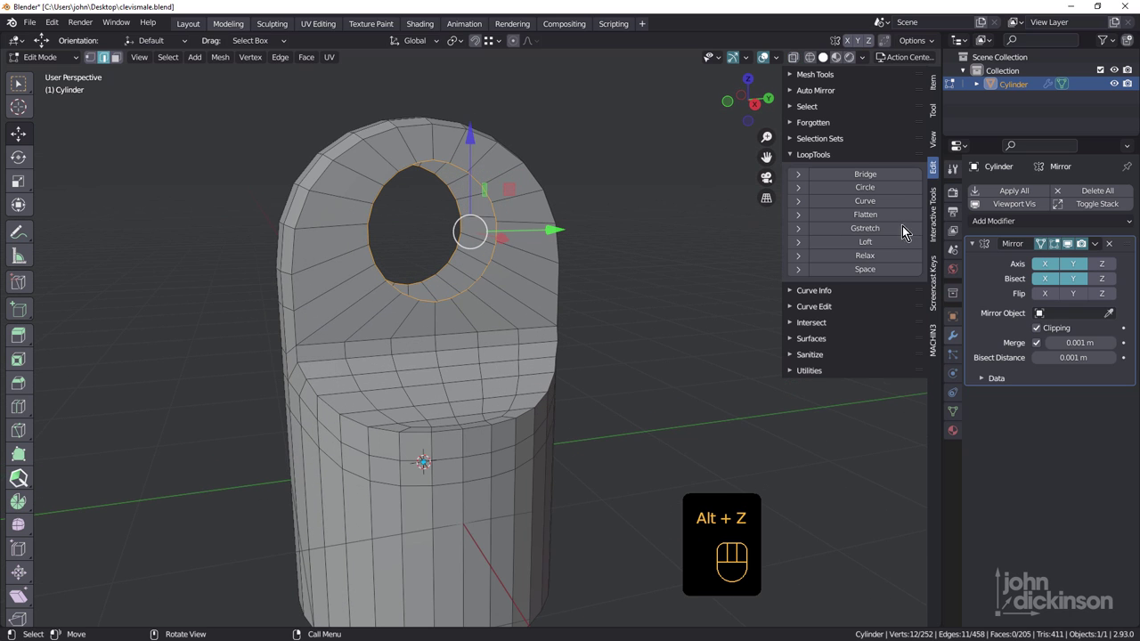
Re-round the hole loop with LoopTools Circle, cancelling an attempted enlargement.
left_click(878, 190)
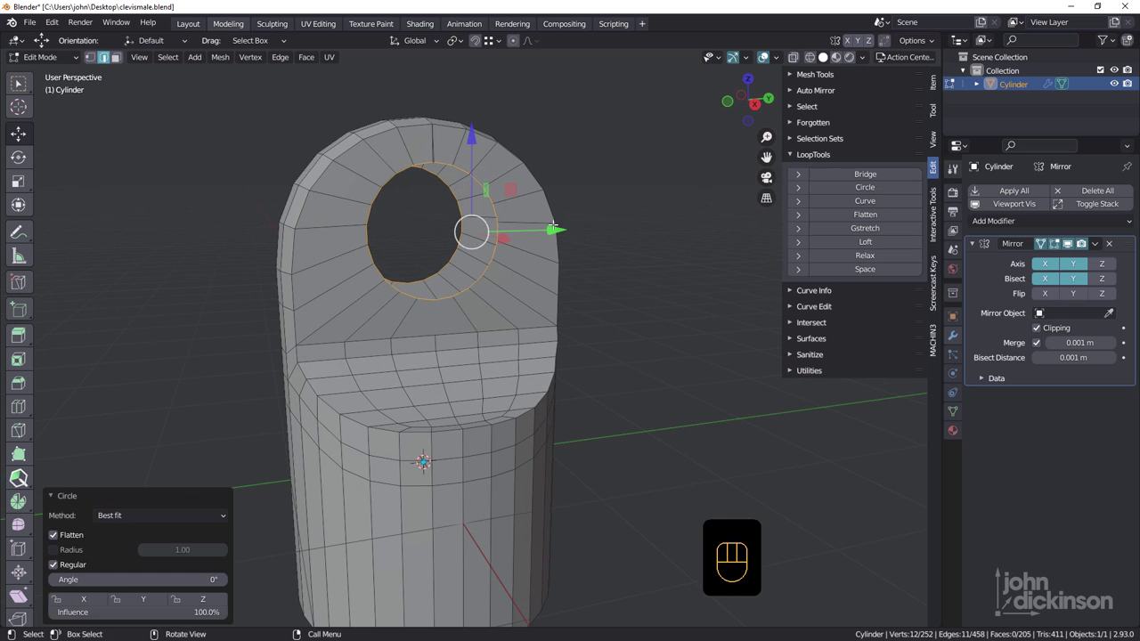
middle_click_drag(525, 238, 467, 182)
key("s")
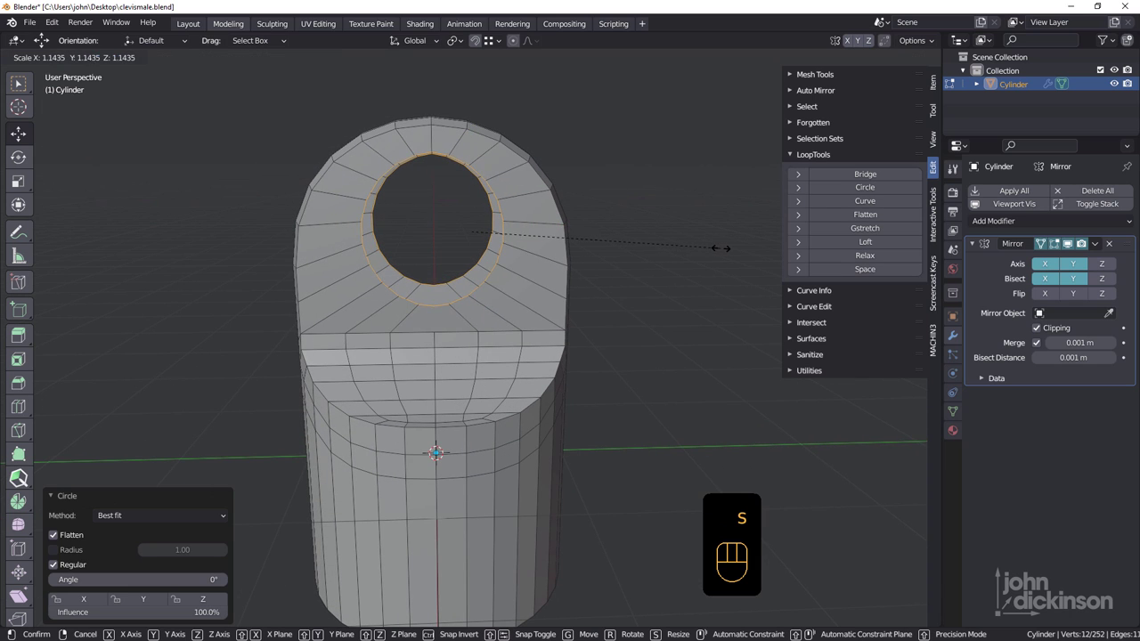
key("Escape")
middle_click_drag(534, 248, 542, 241)
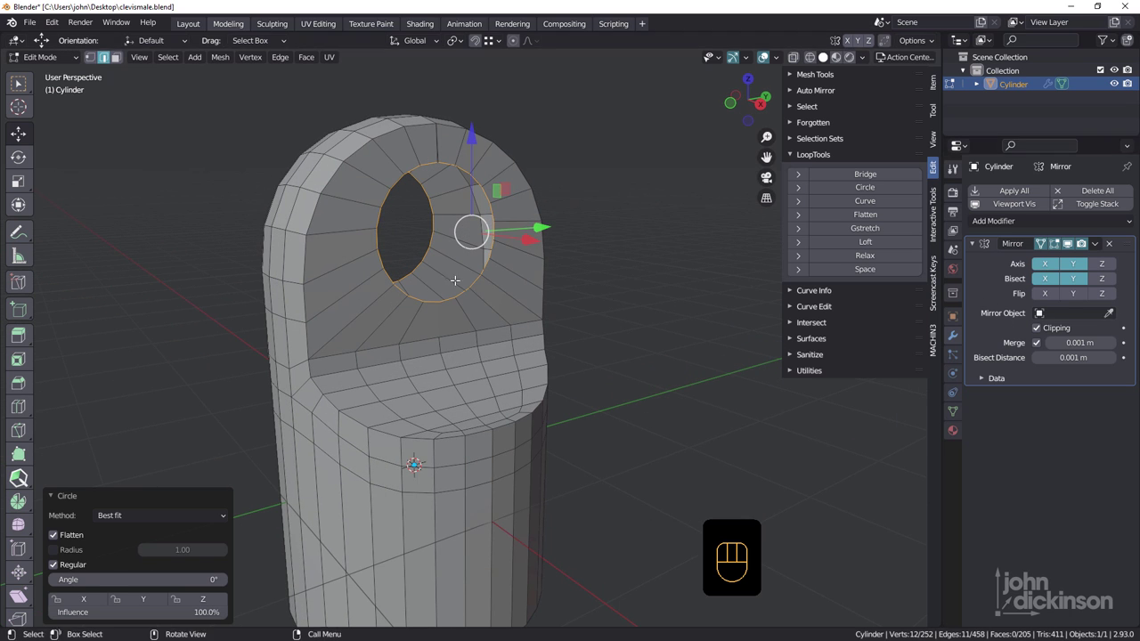
middle_click_drag(445, 279, 425, 324)
scroll(426, 324, "up", 4)
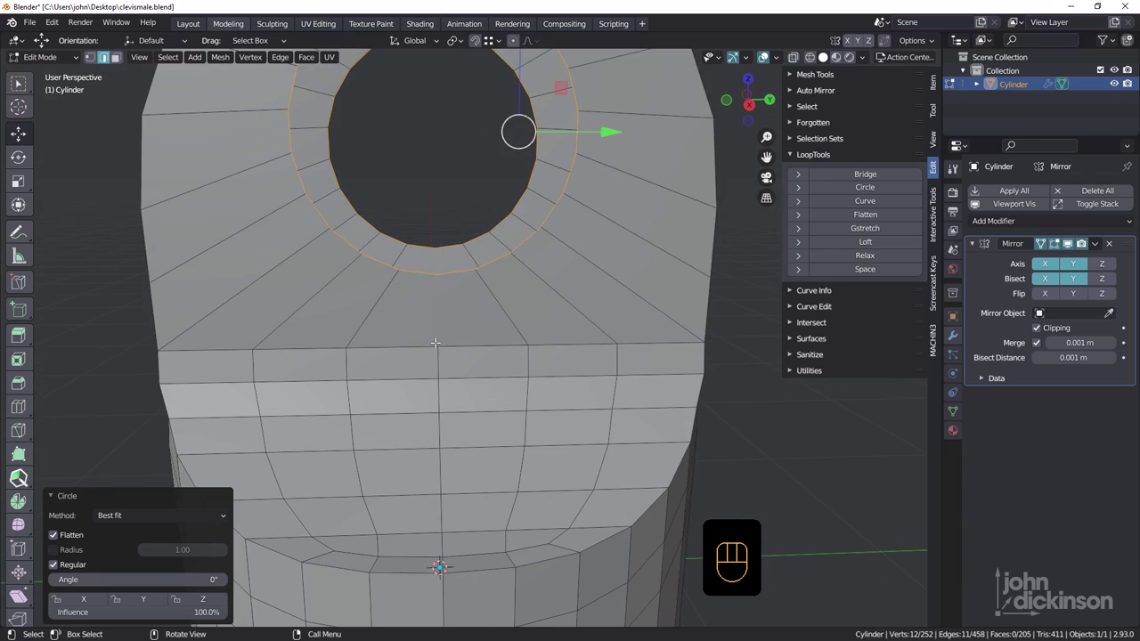
scroll(447, 300, "down", 4)
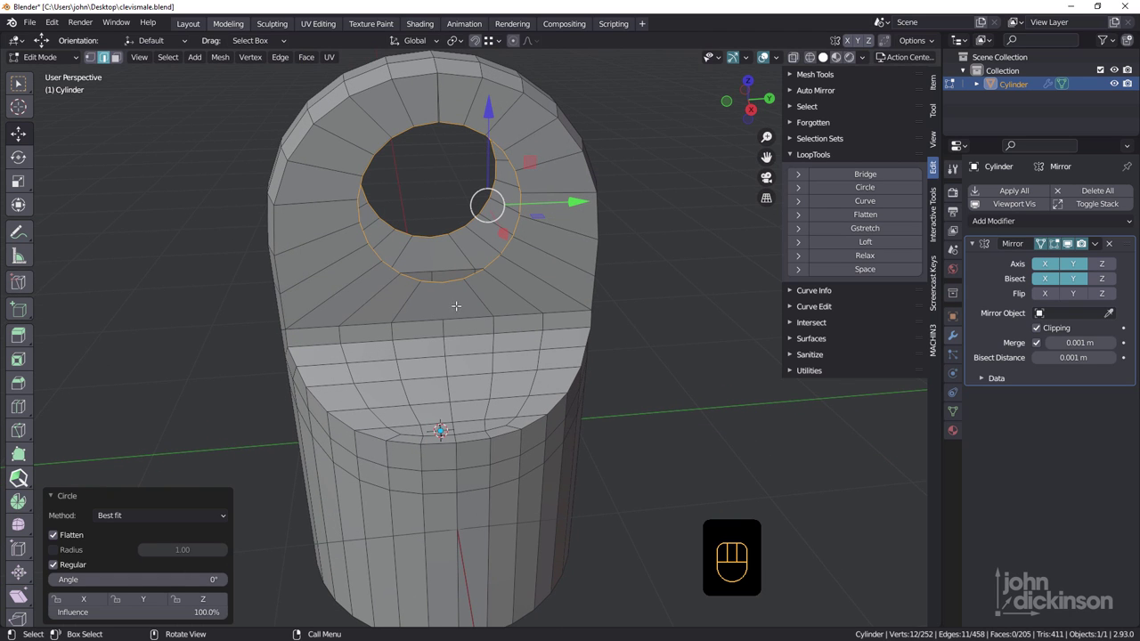
Undo earlier edits, scale the ring to 0.788, raise it 0.068009 m on Z, and re-circle it.
key("ctrl+z")
key("ctrl+z")
key("ctrl+z")
key("ctrl+z")
key("ctrl+z")
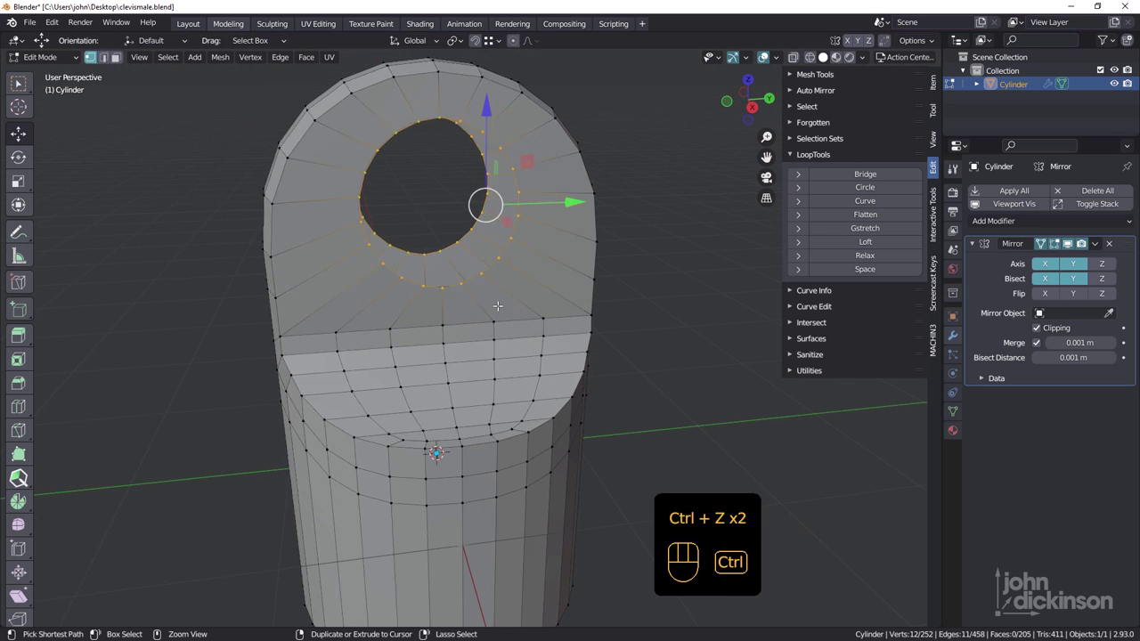
key("ctrl+z")
key("ctrl+z")
key("ctrl+z")
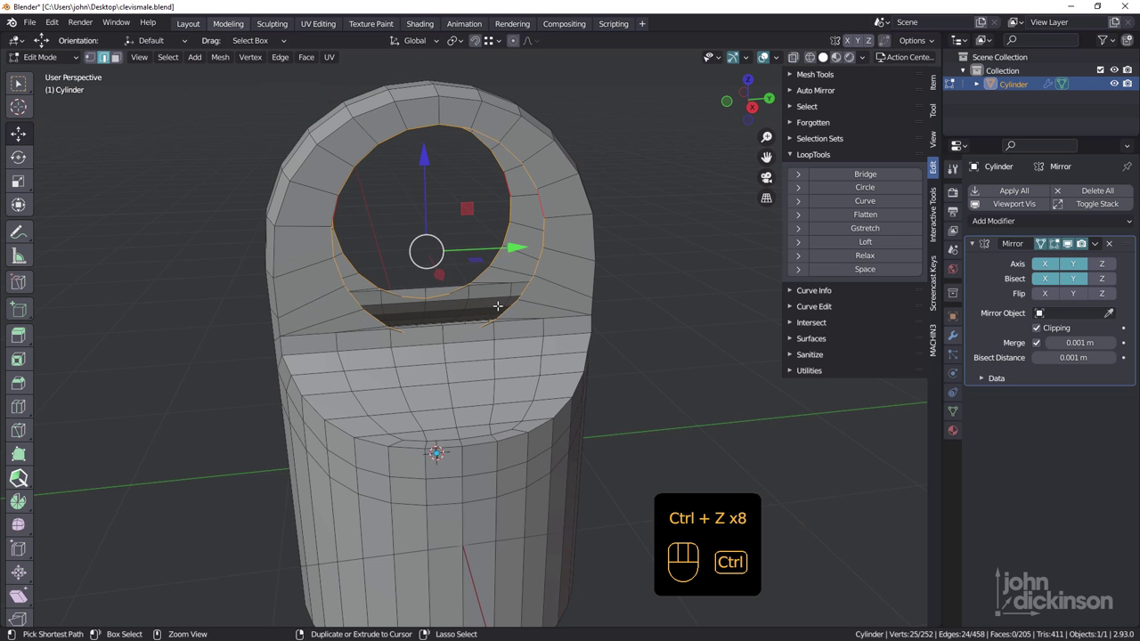
middle_click_drag(500, 309, 628, 209)
key("s")
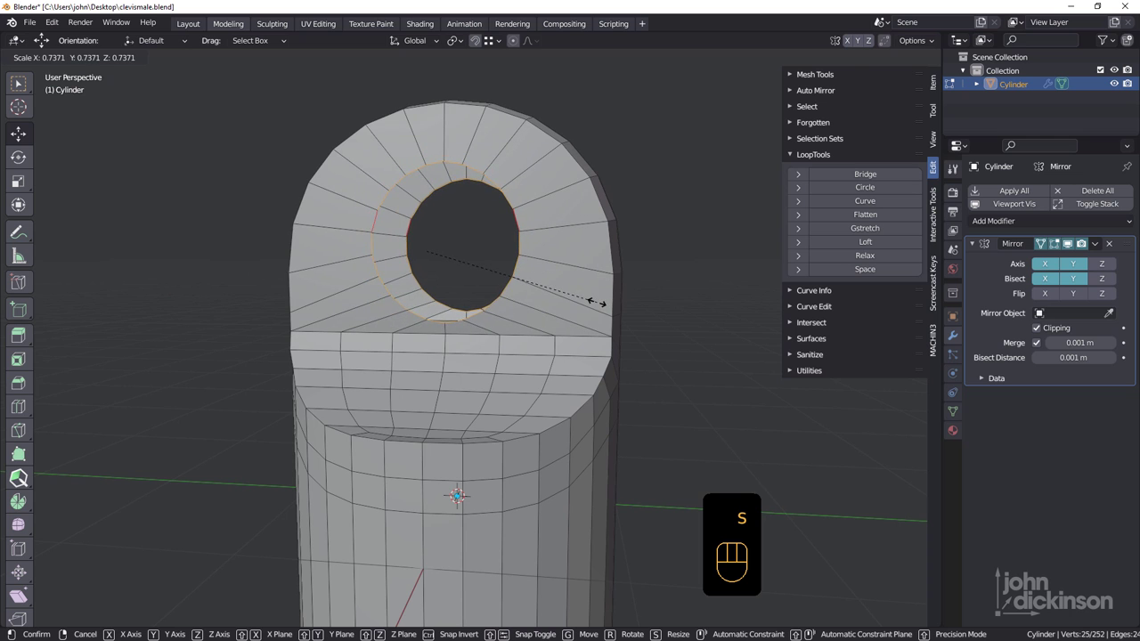
left_click(603, 304)
middle_click_drag(603, 303, 579, 313)
left_click_drag(429, 169, 432, 157)
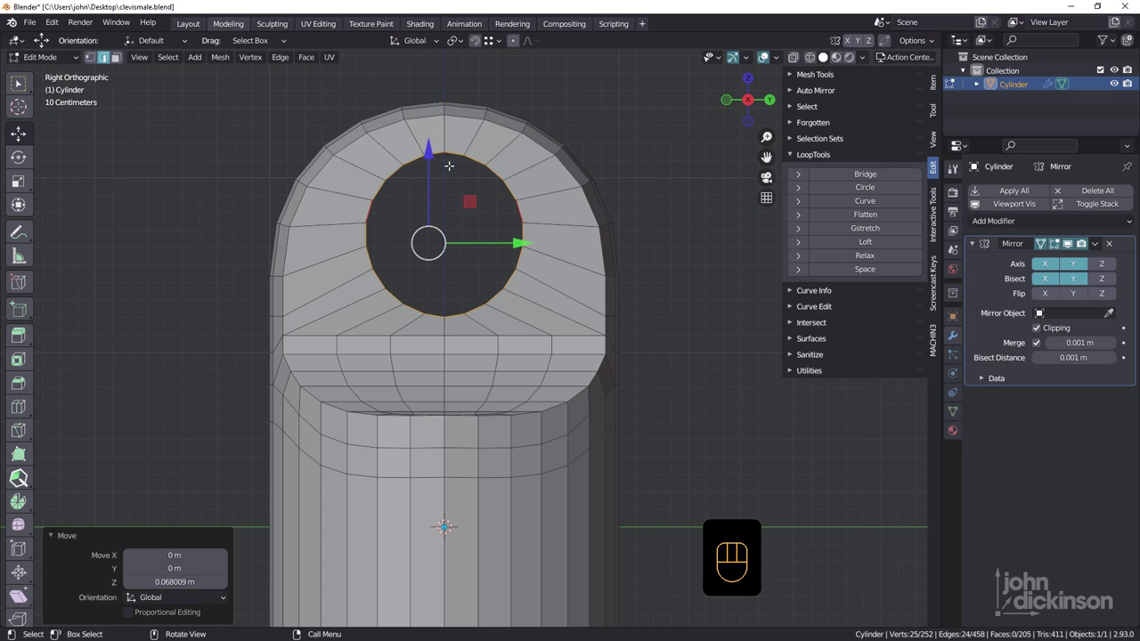
left_click(875, 188)
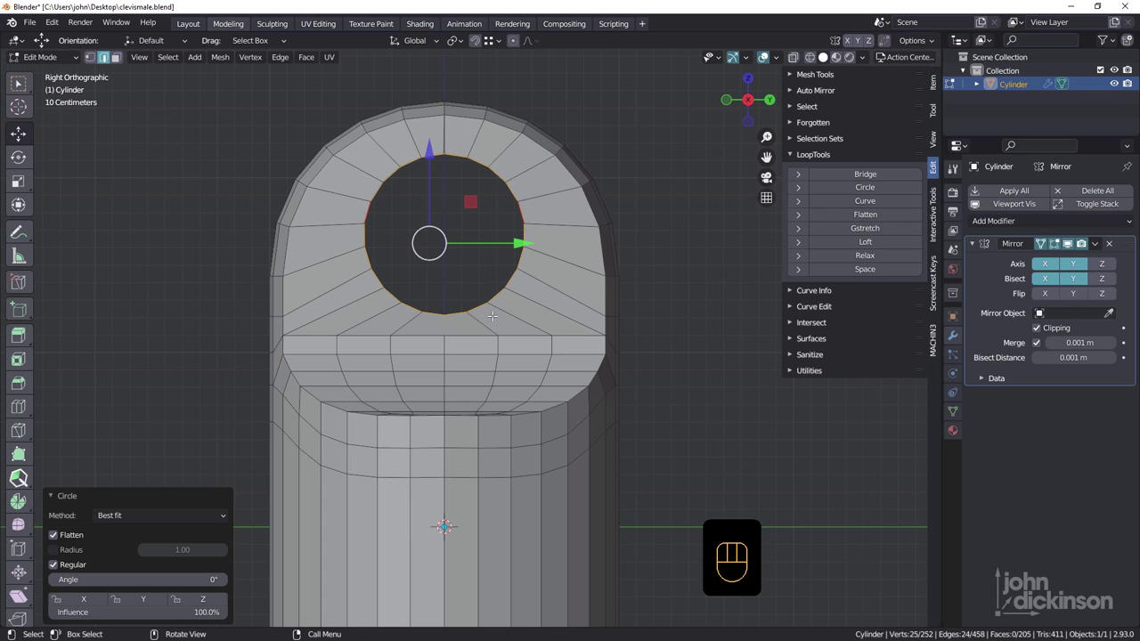
middle_click_drag(492, 315, 499, 348)
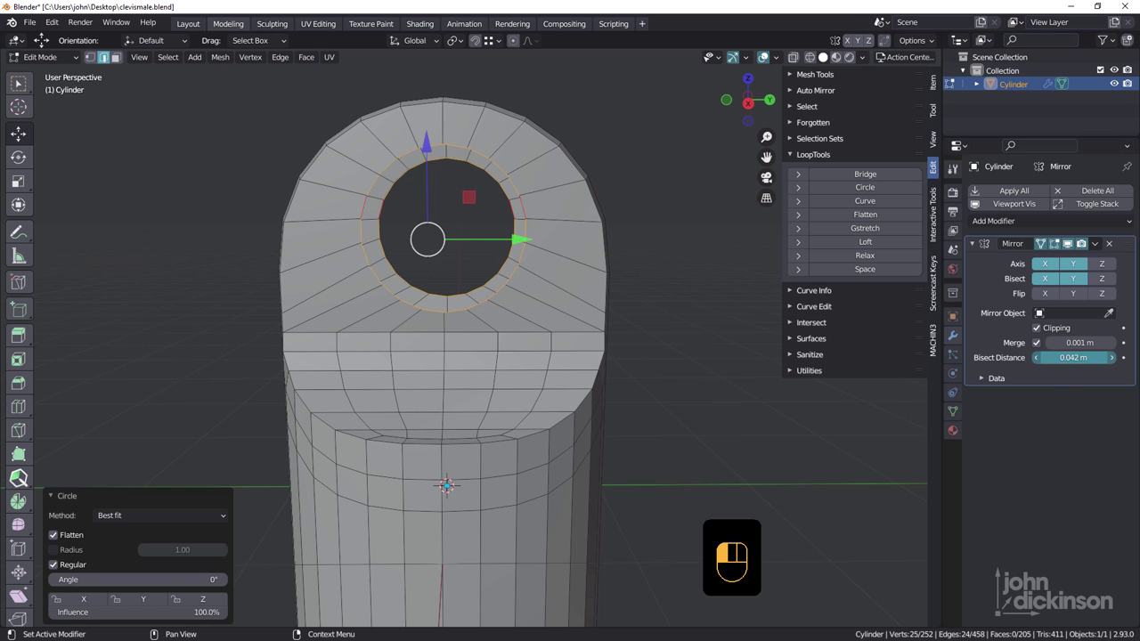
Shift the eye-hole loop along X and enlarge it by 1.141.
middle_click_drag(570, 335, 608, 332)
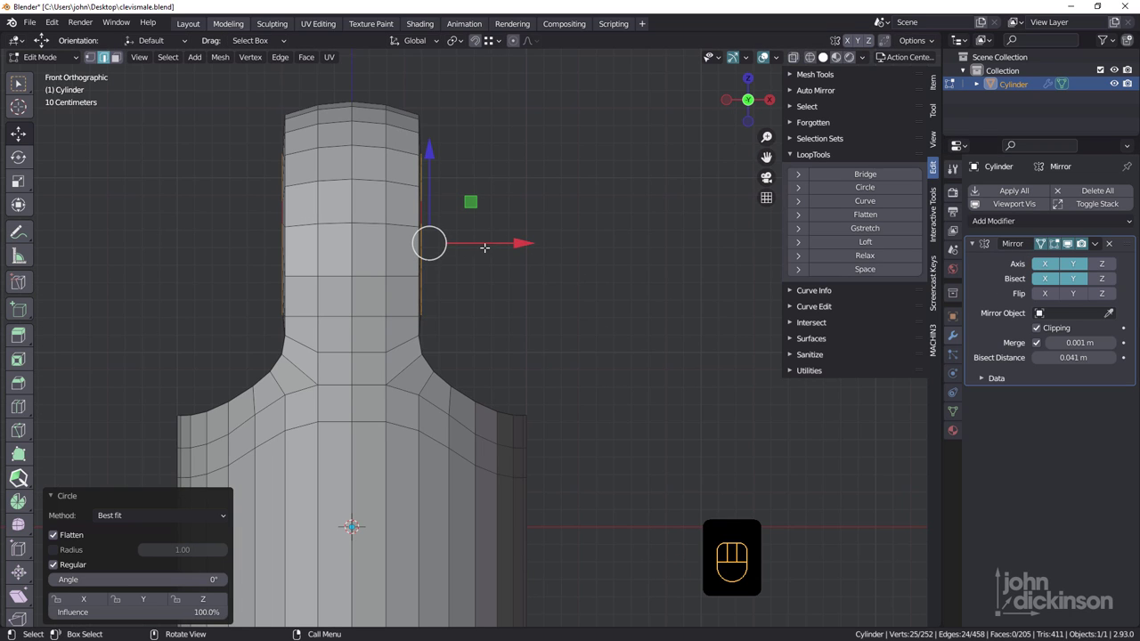
left_click_drag(501, 243, 423, 274)
middle_click_drag(422, 275, 428, 312)
key("s")
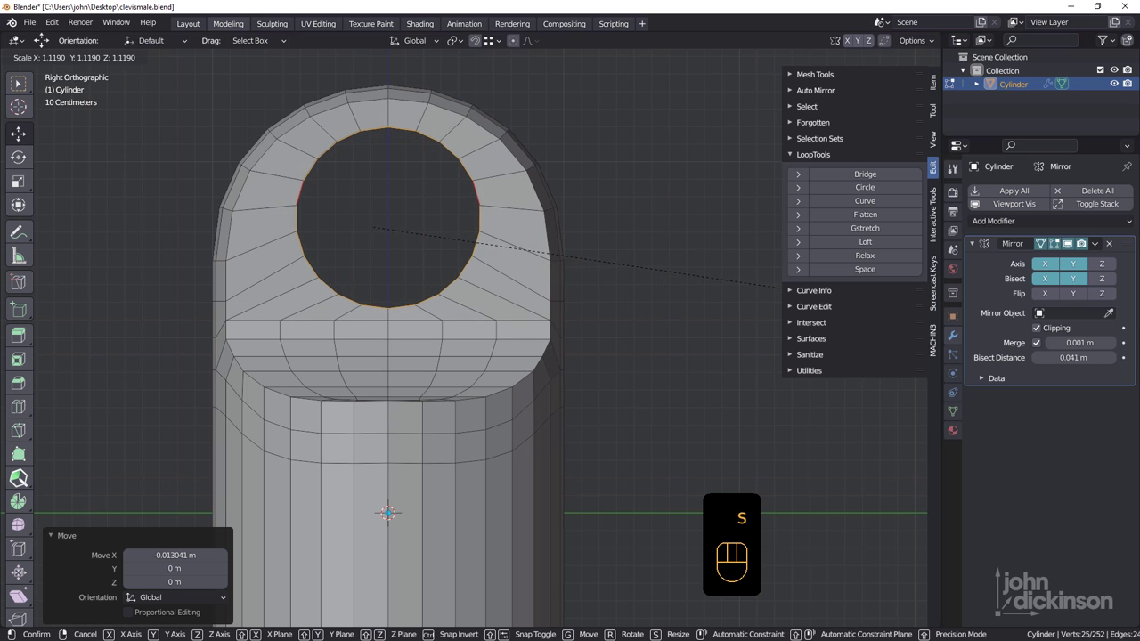
left_click(789, 301)
Nudge the ring up on Z, then apply LoopTools Space and Circle.
middle_click_drag(489, 283, 492, 295)
scroll(415, 184, "up", 1)
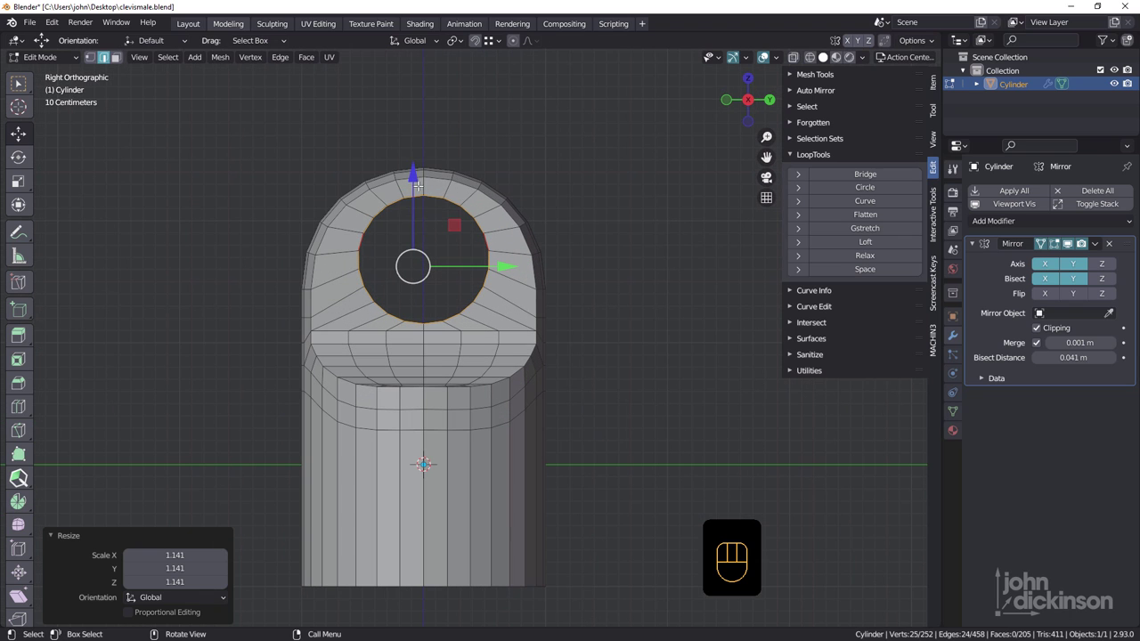
left_click_drag(413, 178, 413, 179)
middle_click_drag(413, 179, 679, 196)
left_click(872, 269)
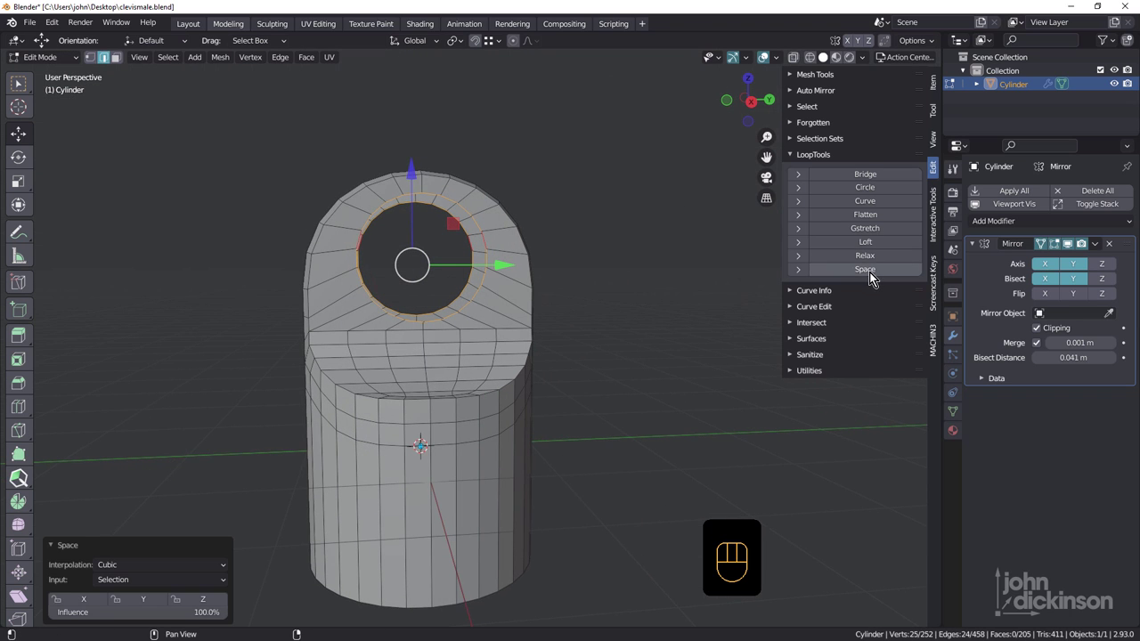
left_click(866, 187)
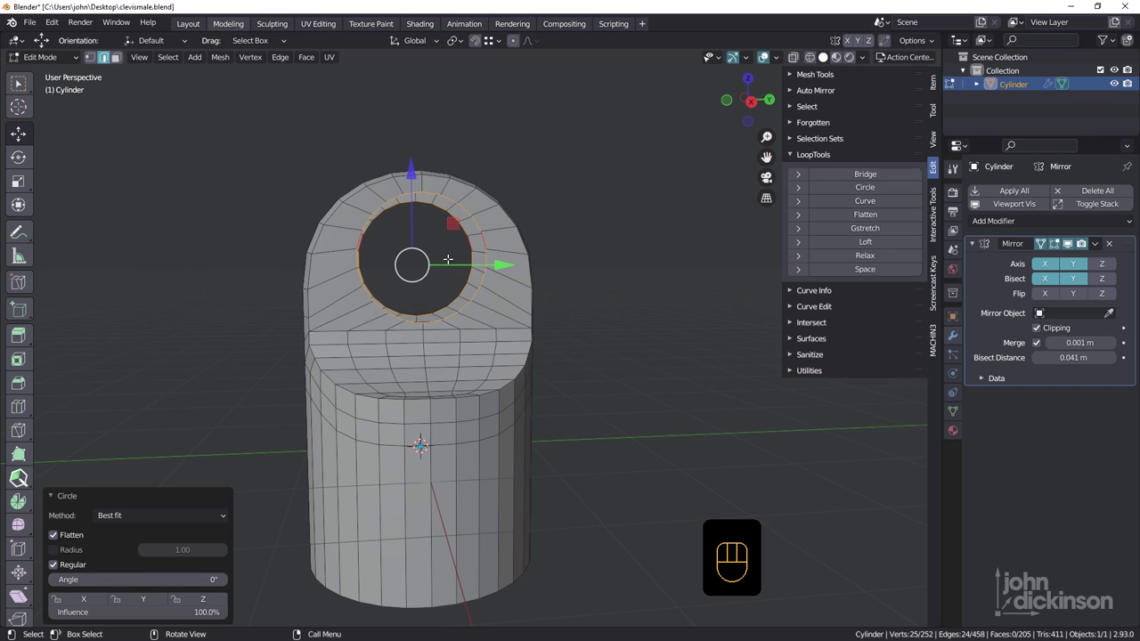
middle_click_drag(641, 267, 302, 320)
Extrude the eye hole's edge loop in place and shift it along X.
key("e")
right_click(551, 237)
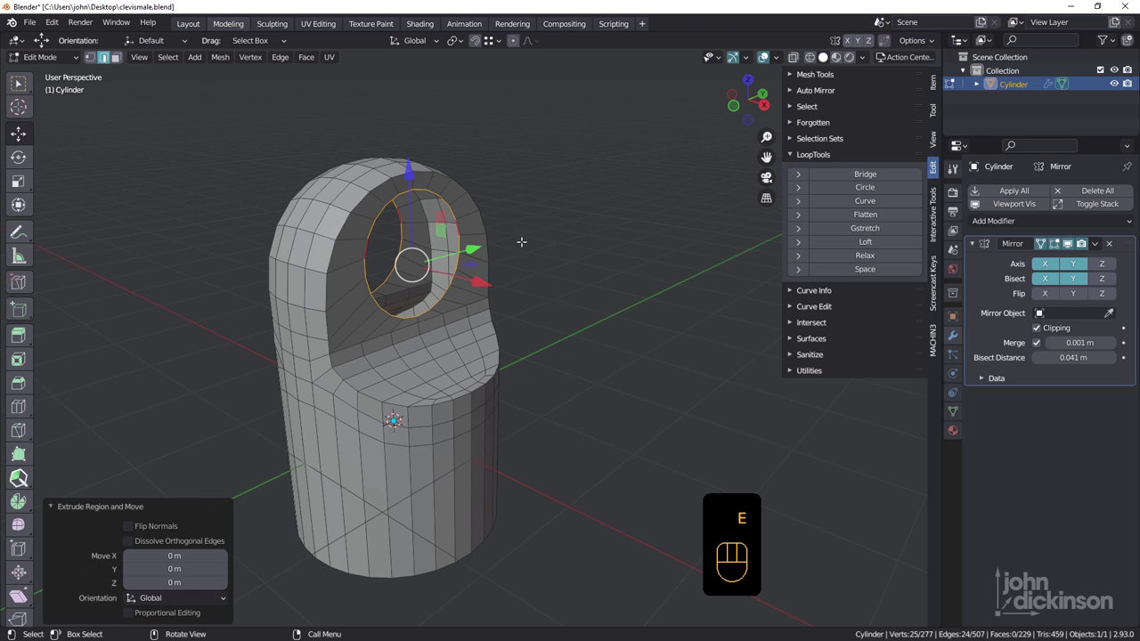
middle_click_drag(550, 237, 459, 277)
left_click_drag(458, 277, 417, 277)
middle_click_drag(416, 278, 334, 254)
scroll(335, 250, "up", 2)
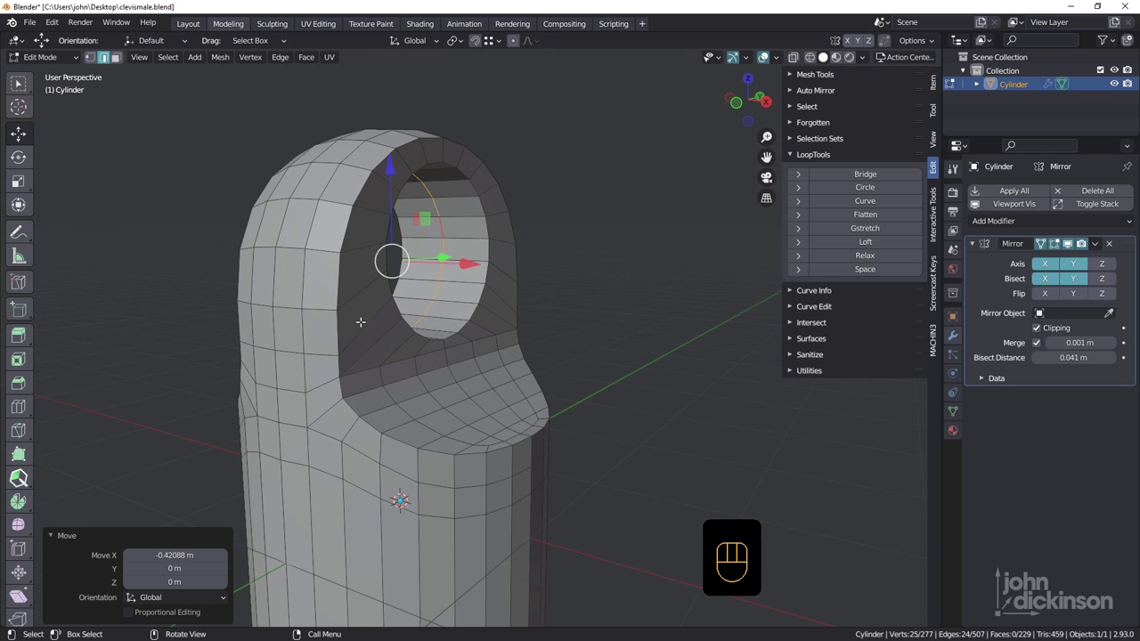
mouse_move(364, 328)
middle_mouse_down()
mouse_move(314, 335)
mouse_move(377, 326)
mouse_move(343, 334)
middle_mouse_up()
Select the outer rim, front boundary and hole edge loops, then save clevismale.blend.
left_click(330, 192, "alt")
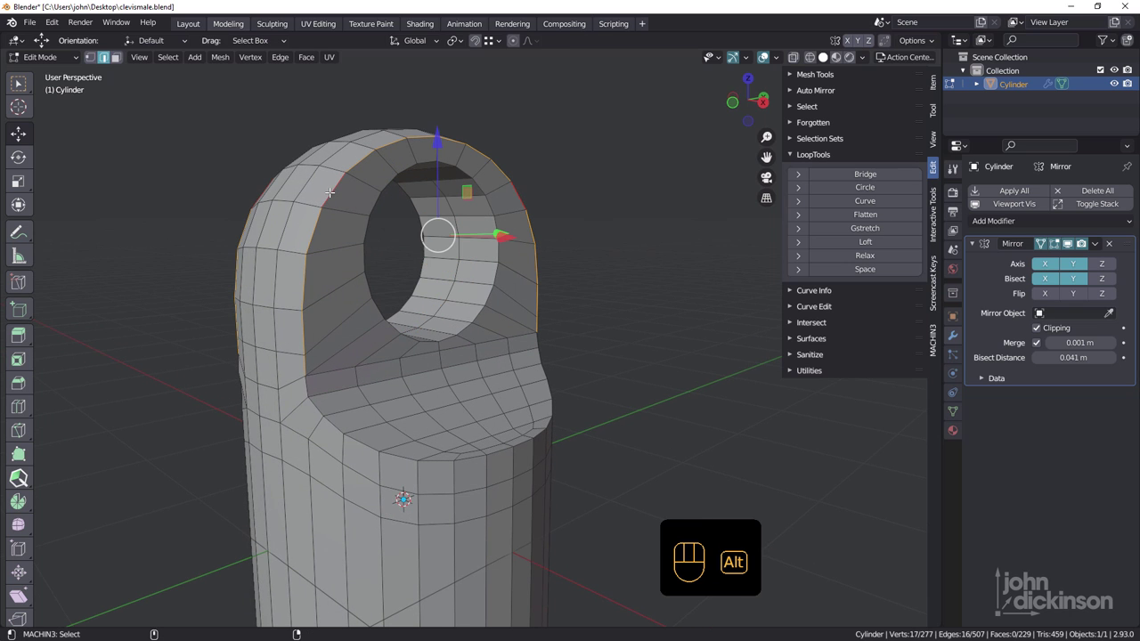
left_click(305, 389, "alt+shift")
middle_click_drag(465, 400, 458, 392)
left_click(447, 337, "alt+shift")
middle_click_drag(447, 337, 604, 257)
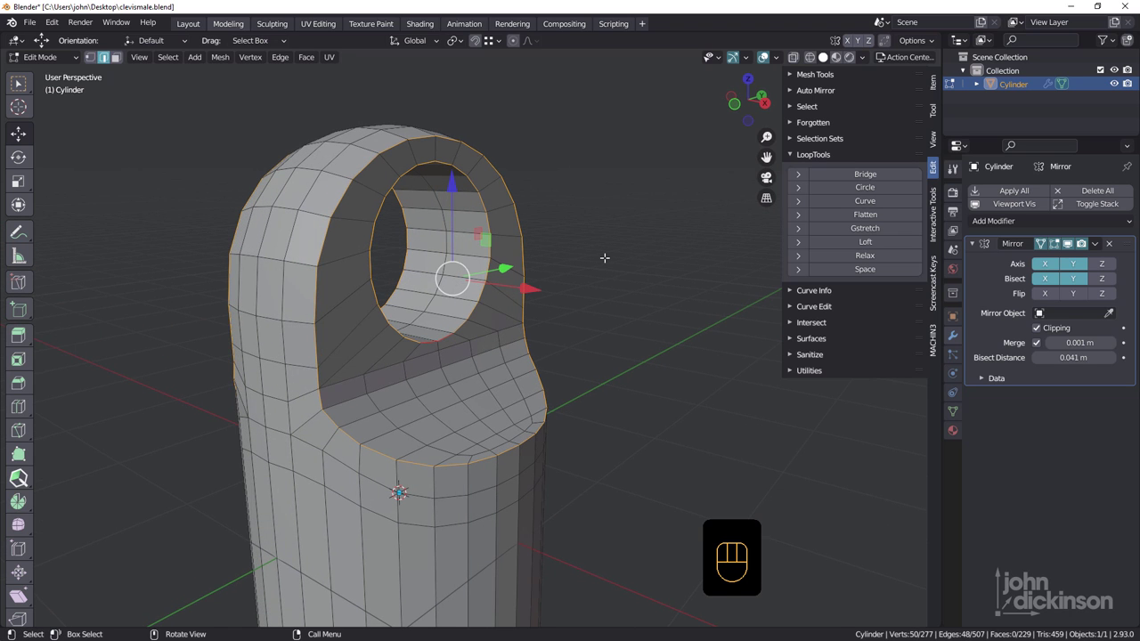
key("ctrl+s")
left_click(699, 258)
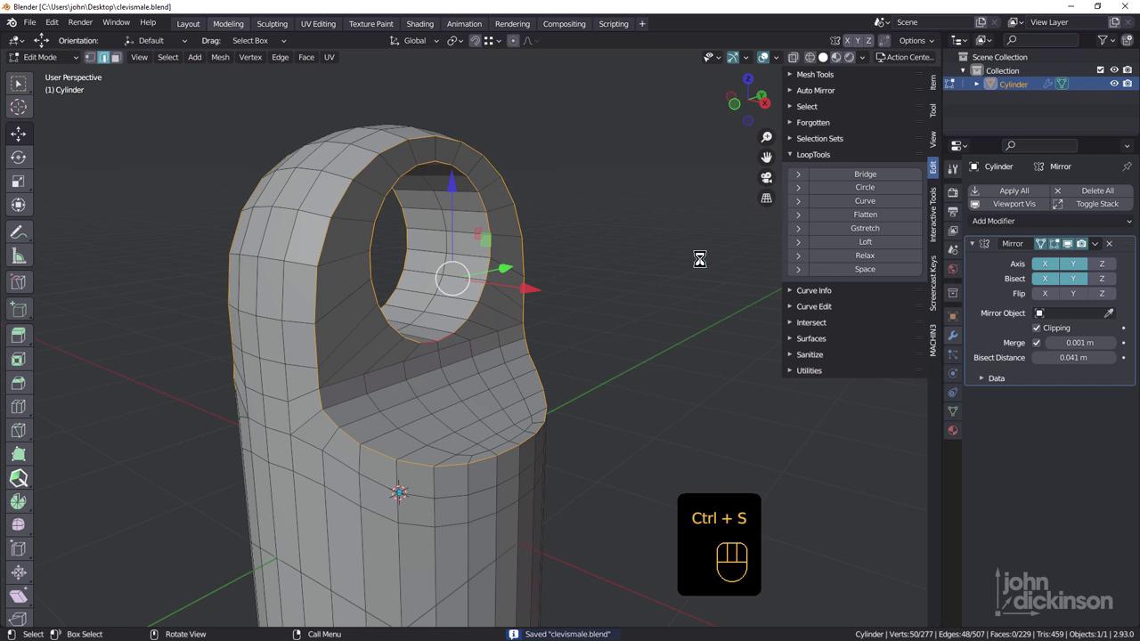
Bevel the selected eye loops with two segments, adjusting the profile shape.
key("ctrl+b")
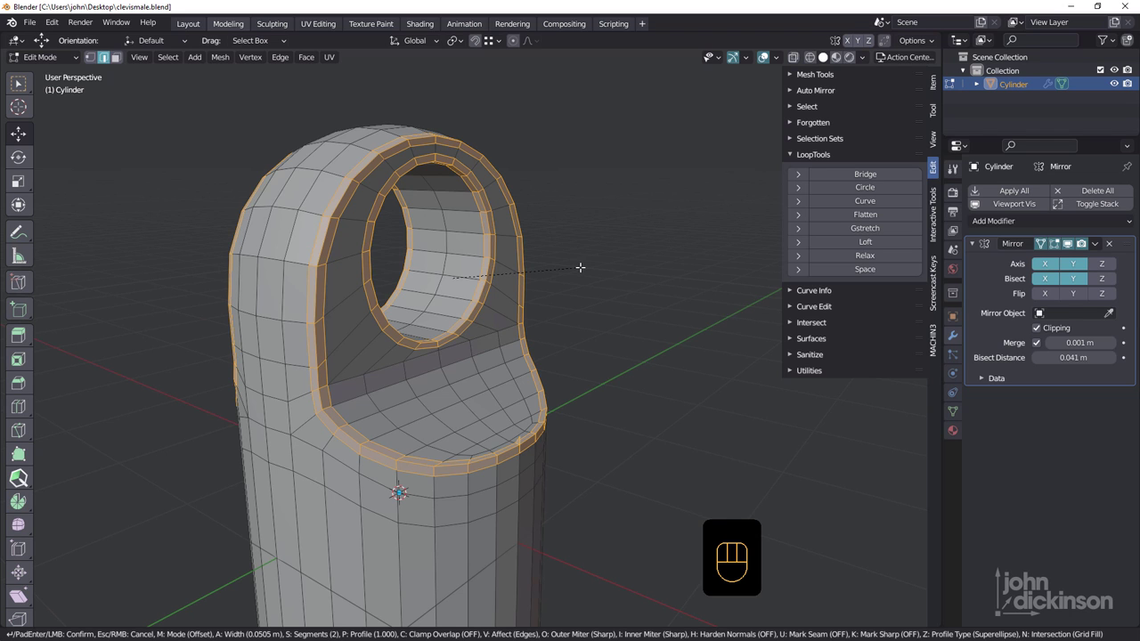
key("p")
key("p")
key("p")
key("p")
key("p")
key("p")
key("p")
key("p")
key("p")
key("p")
key("p")
key("p")
key("p")
key("p")
key("p")
key("p")
key("p")
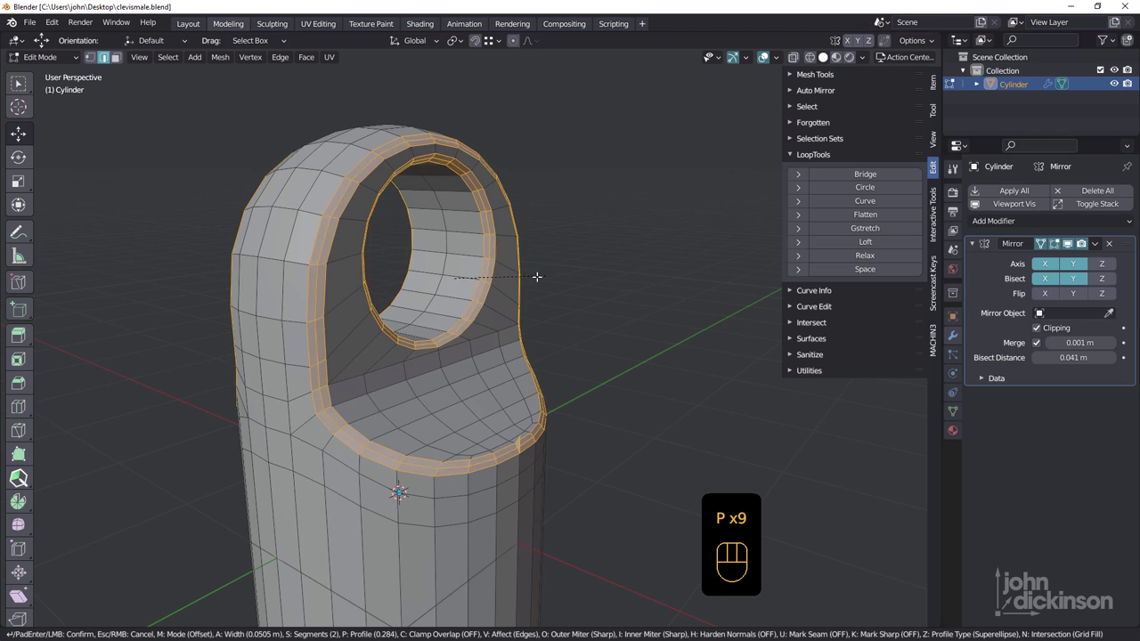
key("p")
key("p")
key("p")
key("p")
key("p")
key("p")
key("p")
key("p")
key("p")
key("p")
key("p")
key("p")
key("p")
key("p")
key("p")
key("p")
key("p")
key("p")
key("p")
key("p")
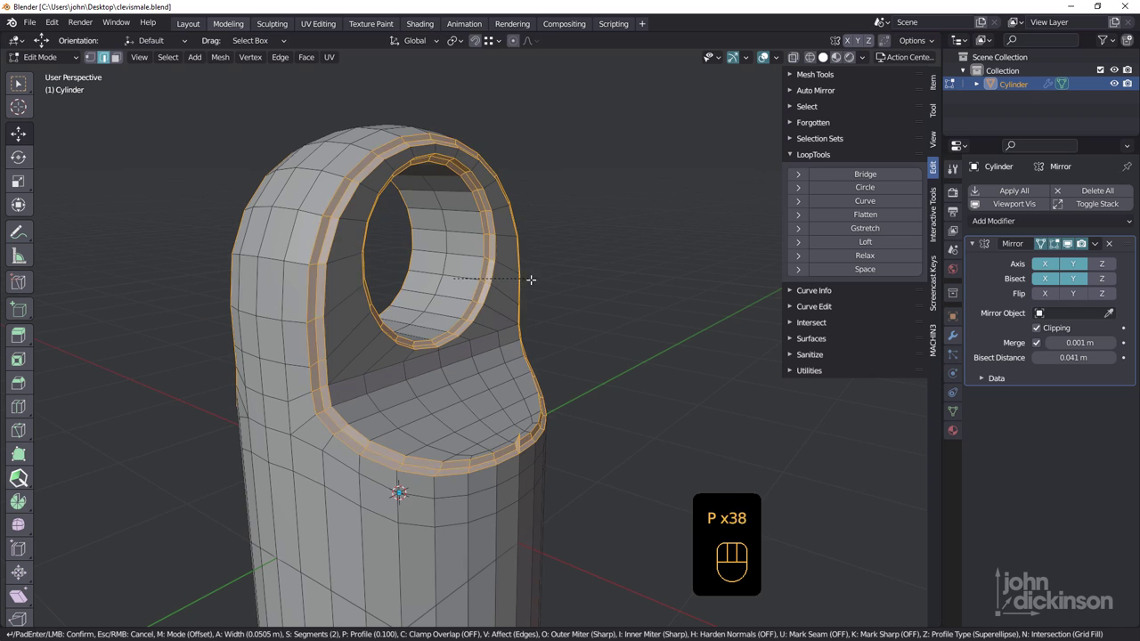
key("p")
key("p")
key("p")
key("p")
key("p")
key("p")
key("p")
key("p")
key("p")
key("p")
key("p")
key("p")
key("p")
key("p")
key("p")
key("p")
key("p")
key("p")
key("p")
key("p")
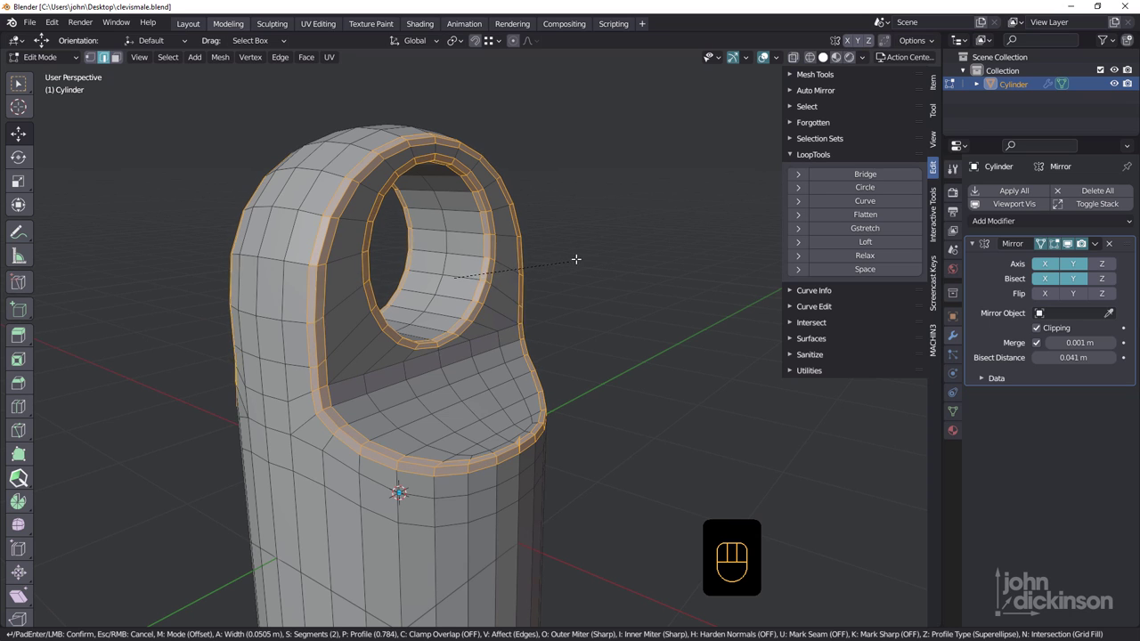
key("p")
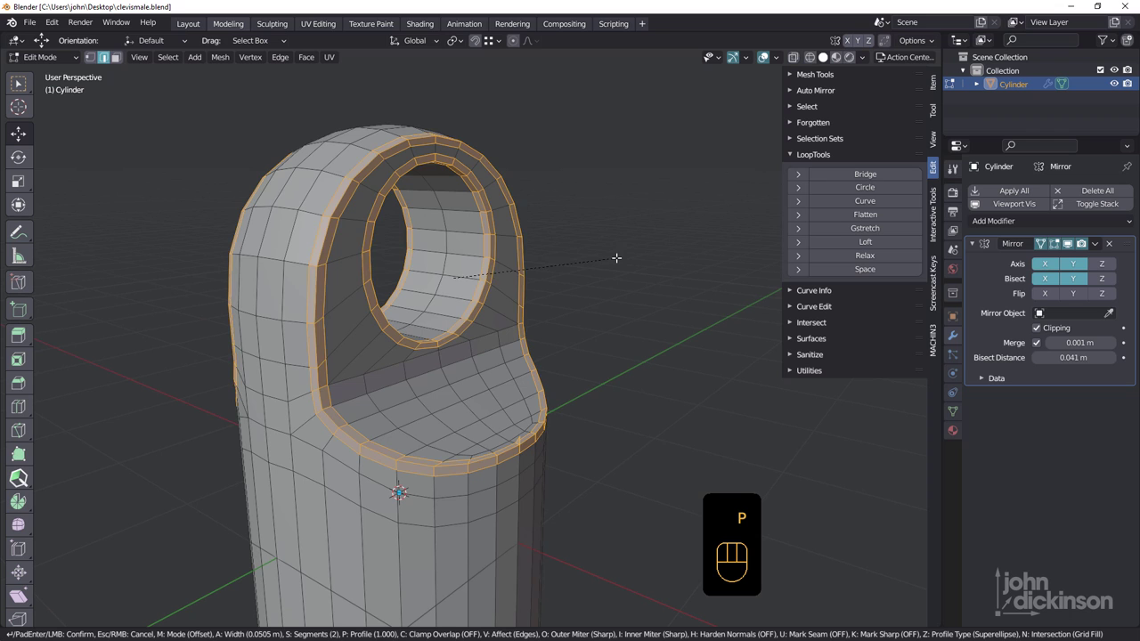
key("space")
left_click(678, 255)
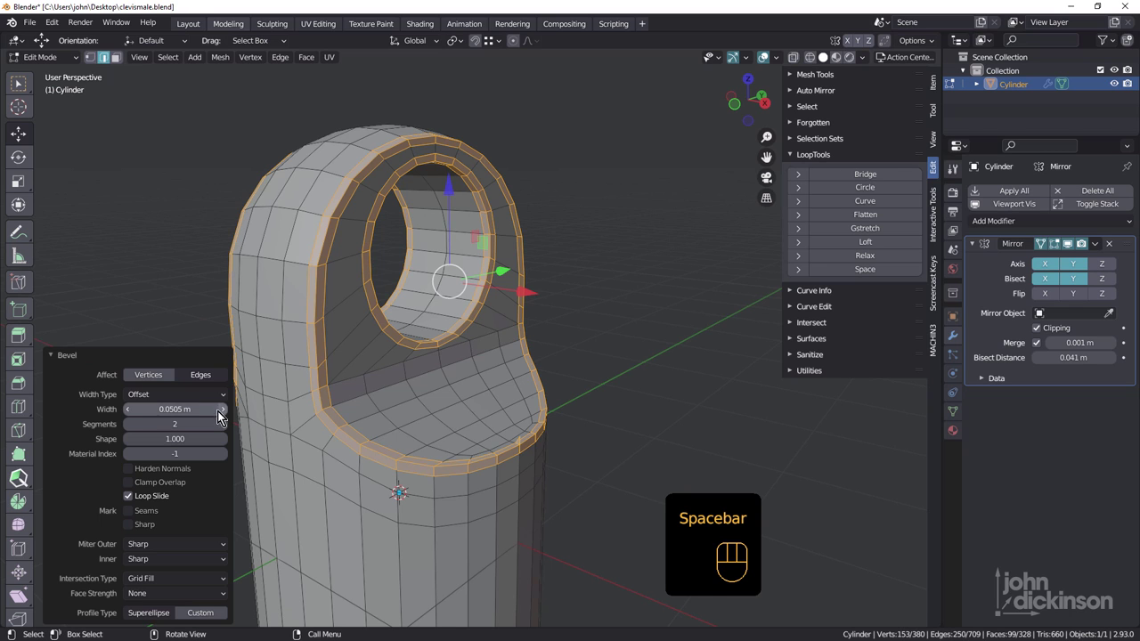
Set the bevel width to 0.025 m, then deselect the whole mesh.
left_click(176, 409)
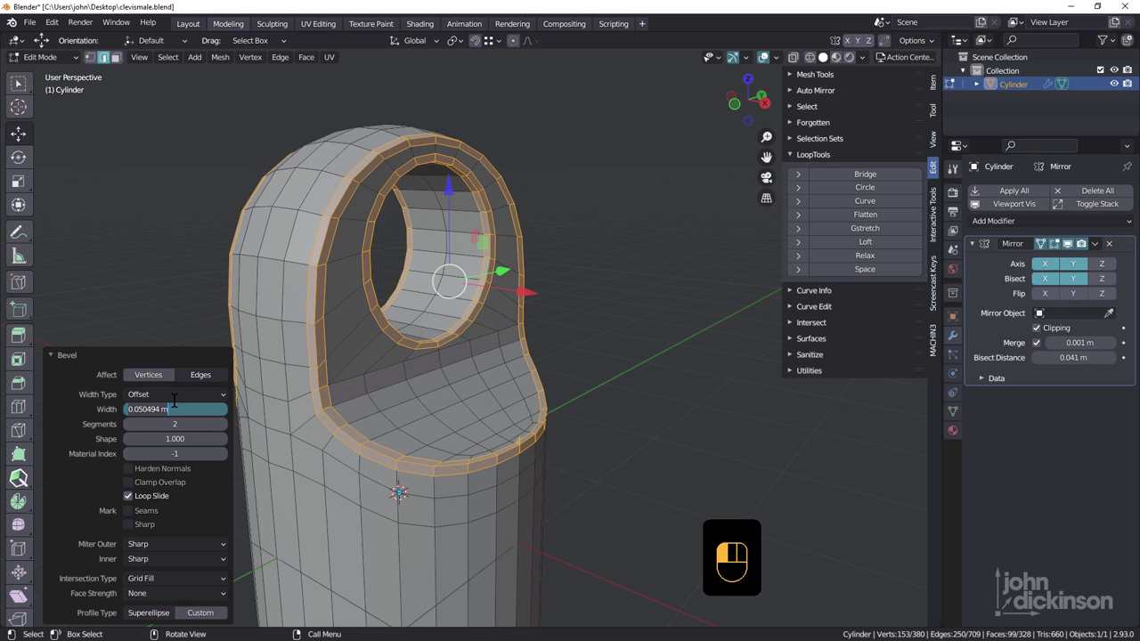
type("0.043")
key("Return")
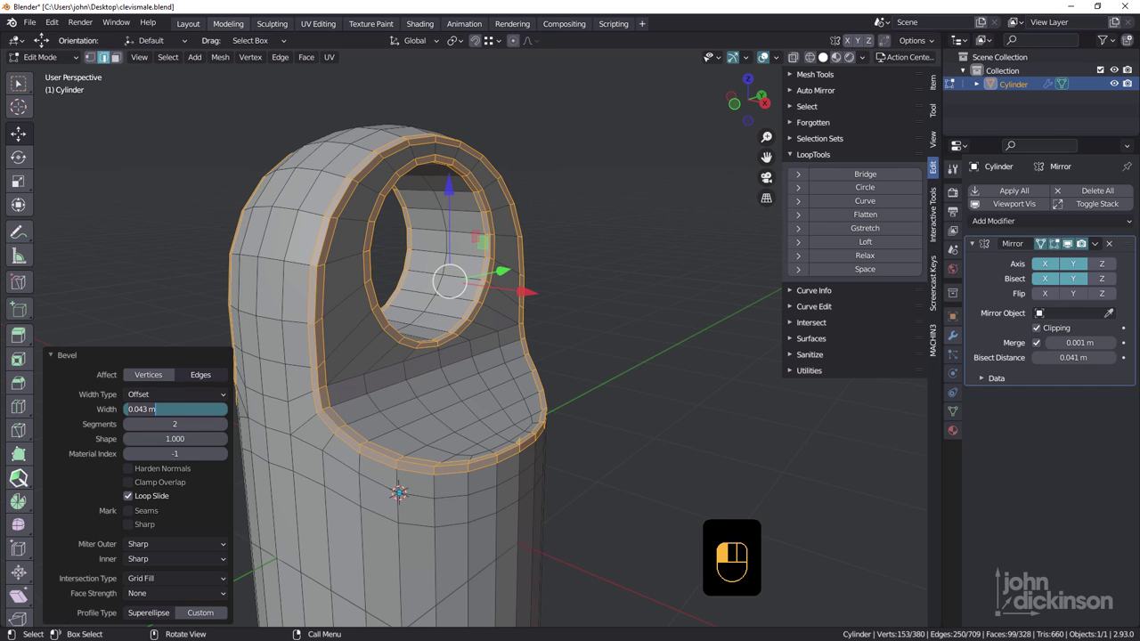
type("0.025")
key("Return")
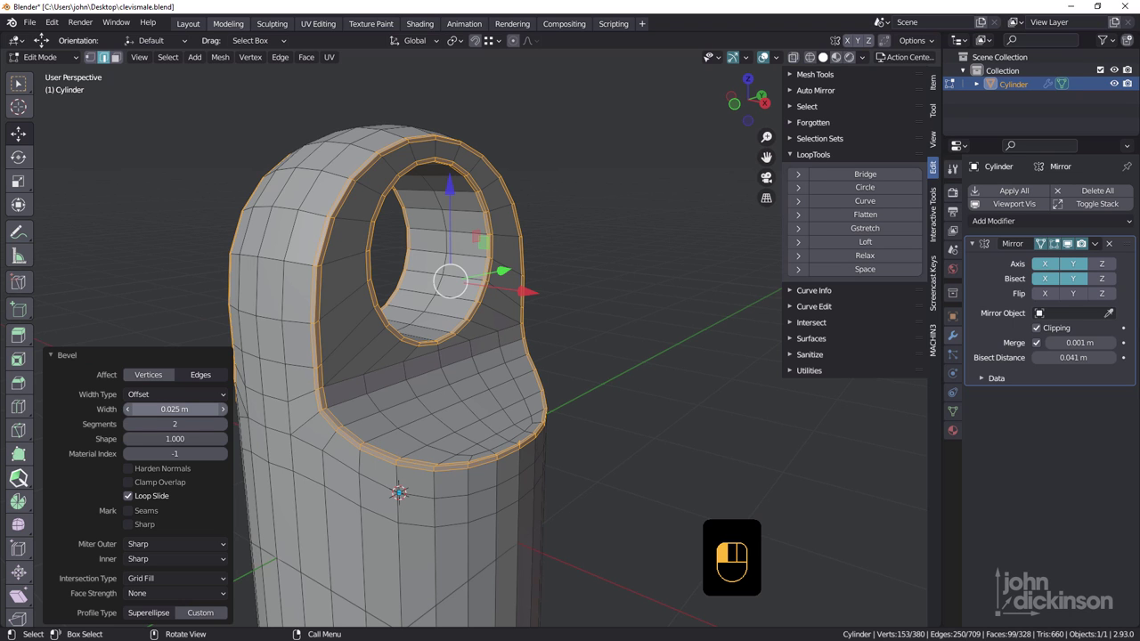
key("alt+a")
middle_click_drag(585, 276, 495, 361)
Switch to vertex mode and nudge a vertex on the cylinder's top edge down along Z.
scroll(489, 414, "up", 5)
scroll(525, 388, "up", 3)
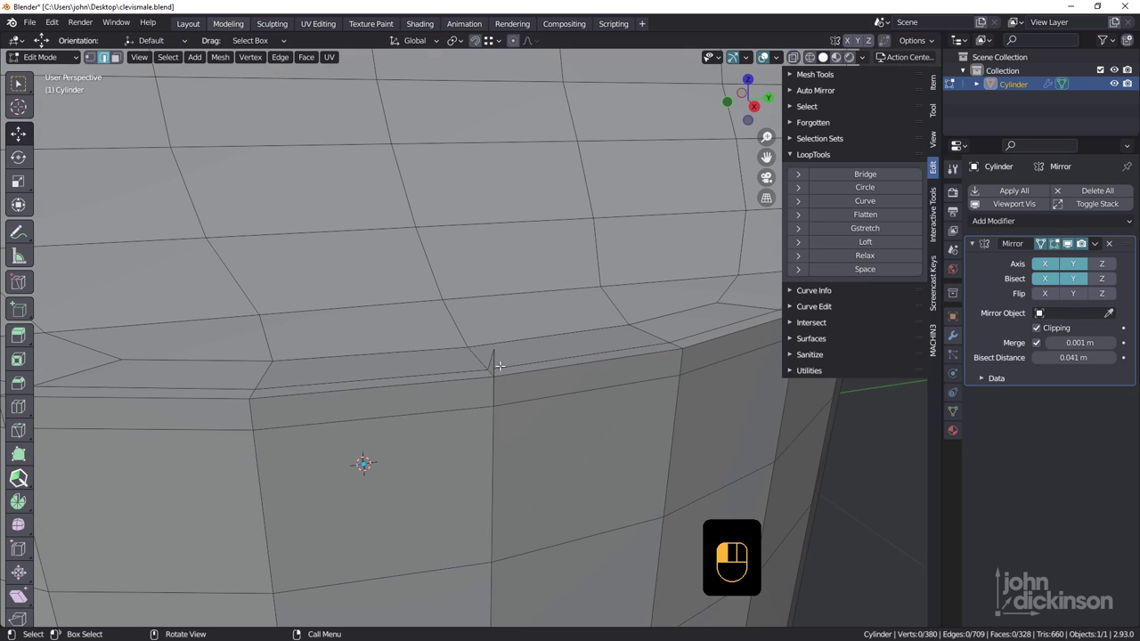
scroll(503, 365, "down", 3)
scroll(500, 356, "up", 2)
scroll(495, 347, "down", 5)
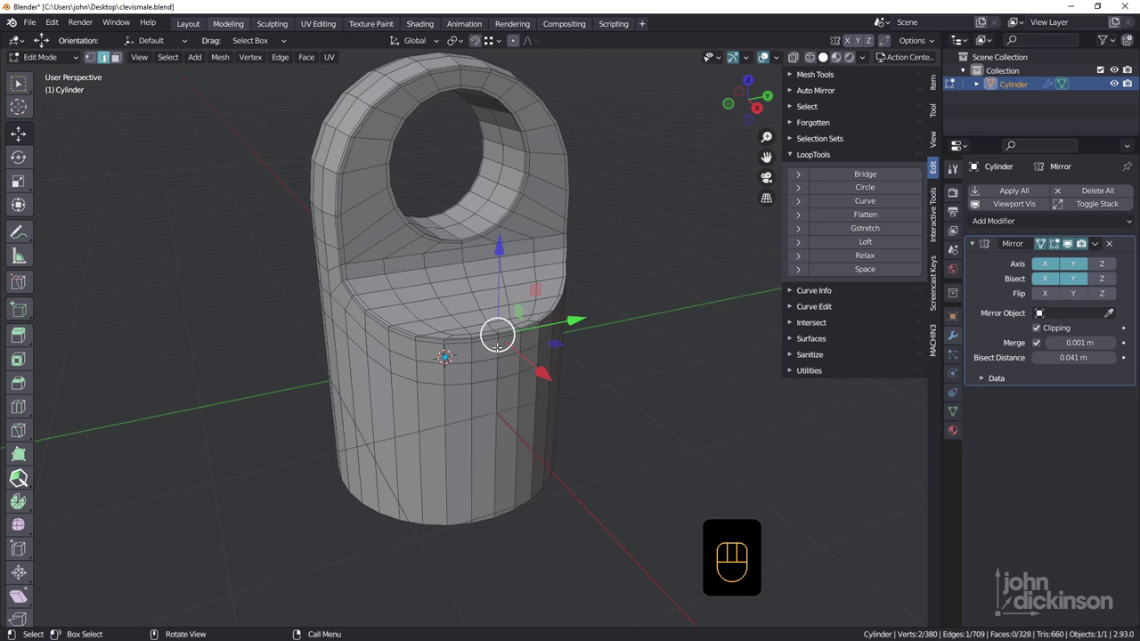
key("1")
scroll(496, 336, "up", 4)
left_click(501, 305)
scroll(501, 304, "up", 2)
mouse_move(468, 233)
left_mouse_down()
mouse_move(475, 257)
mouse_move(483, 247)
left_mouse_up()
middle_click_drag(469, 326, 471, 325)
Merge the whole mesh by distance to check for doubles, then clear the selection.
key("ctrl+a")
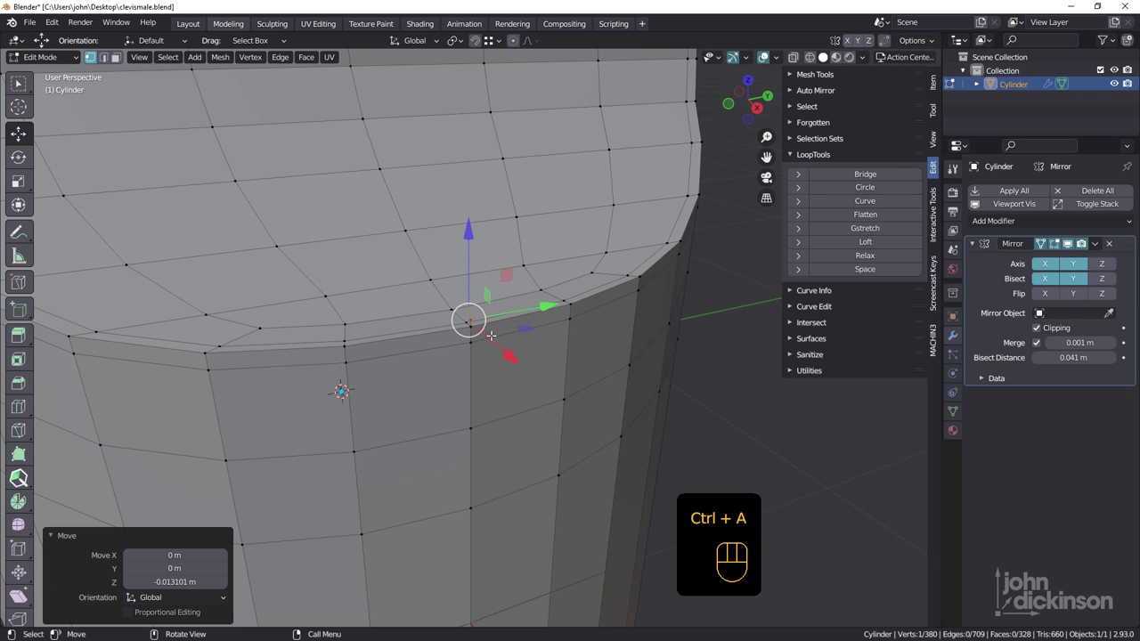
key("a")
scroll(451, 339, "down", 2)
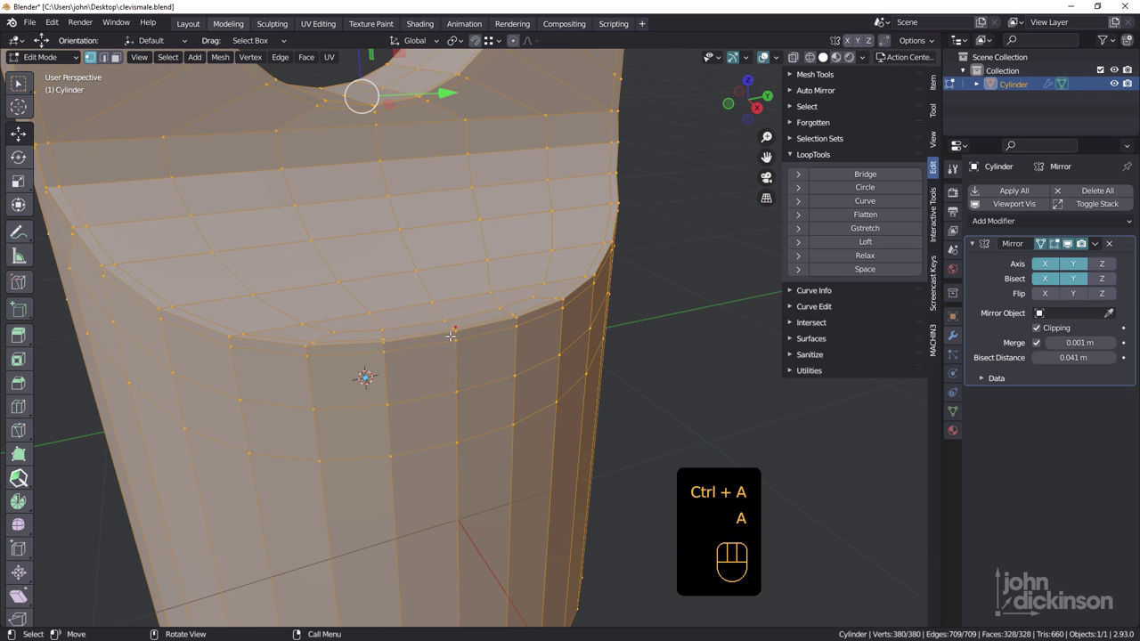
key("m")
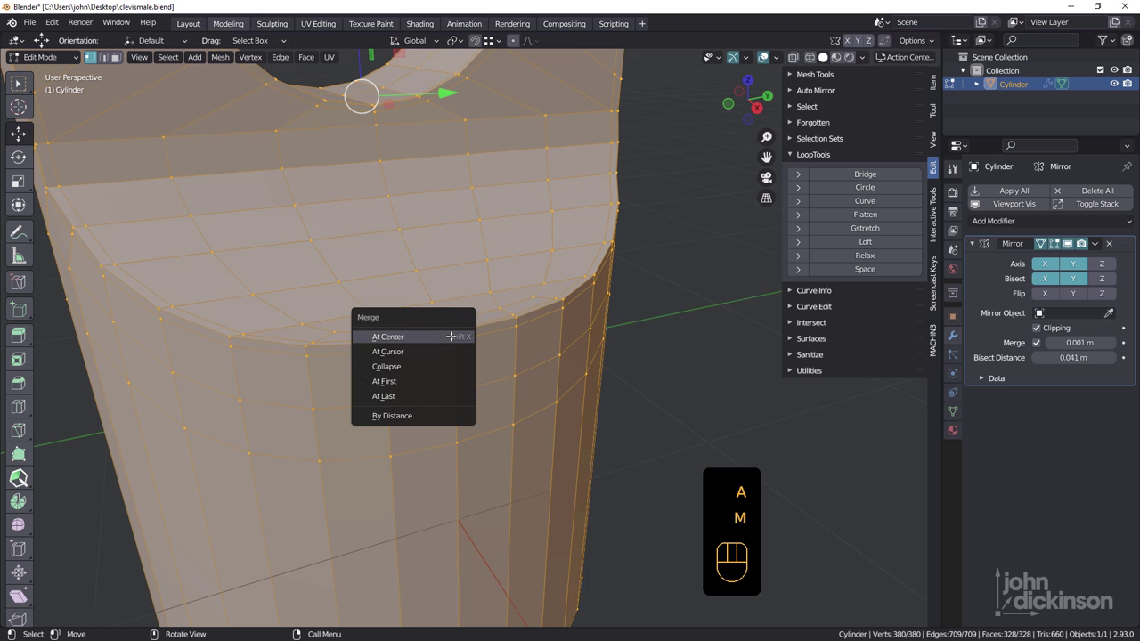
left_click(392, 415)
middle_click_drag(463, 358, 667, 315)
left_click(668, 314)
Delete the stray vertex on the cylinder's top rim, leaving 379 vertices.
scroll(487, 335, "up", 3)
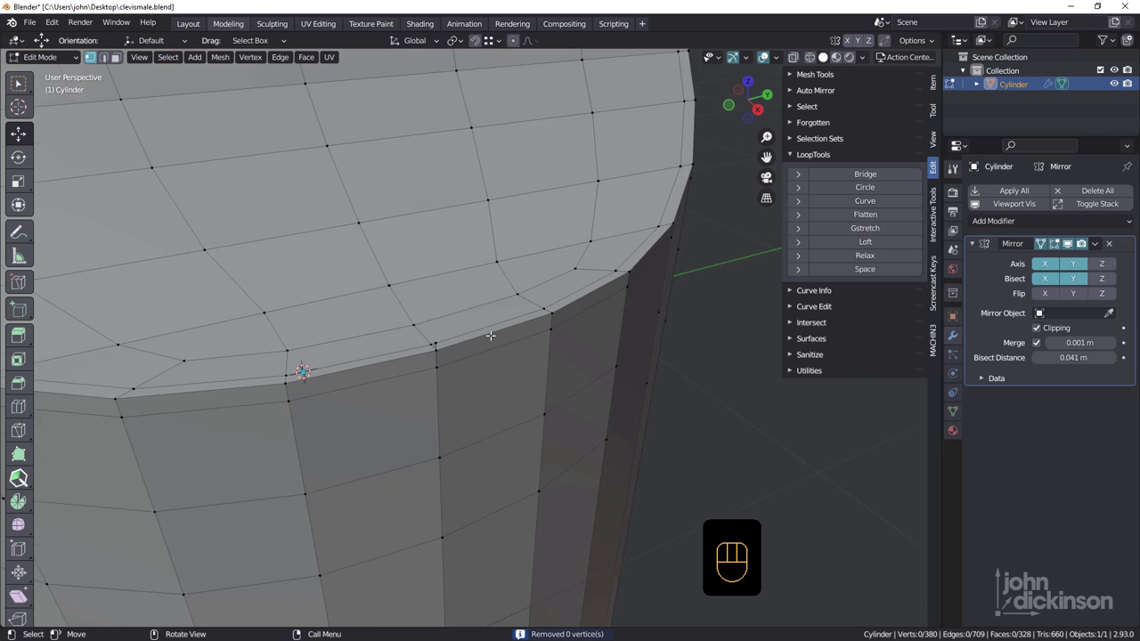
middle_click_drag(445, 354, 462, 317)
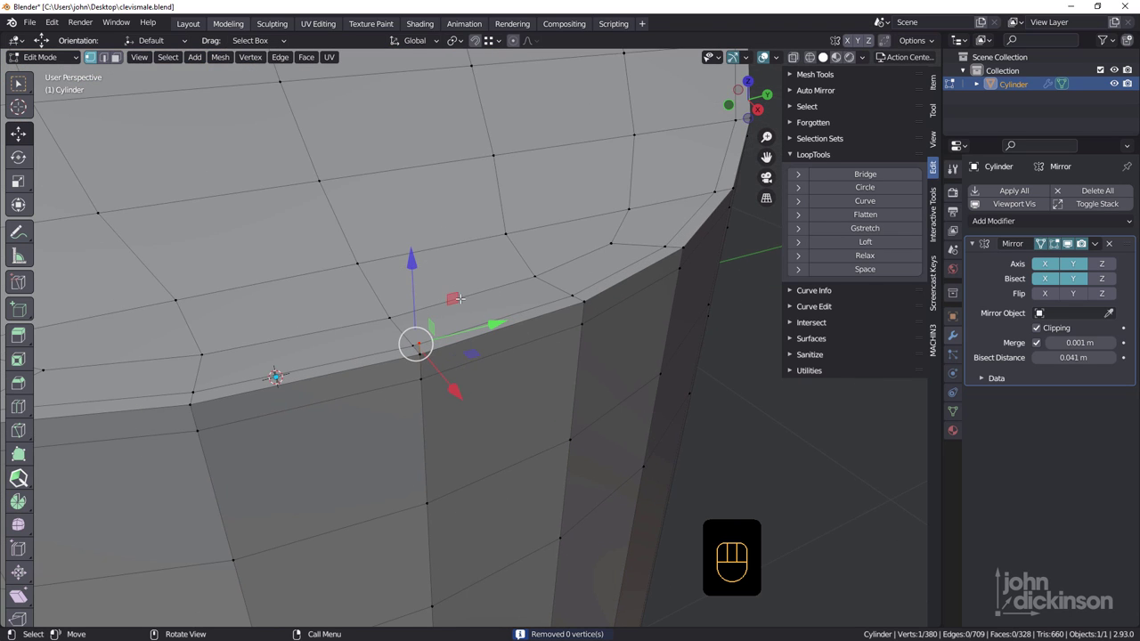
key("x")
left_click(382, 266)
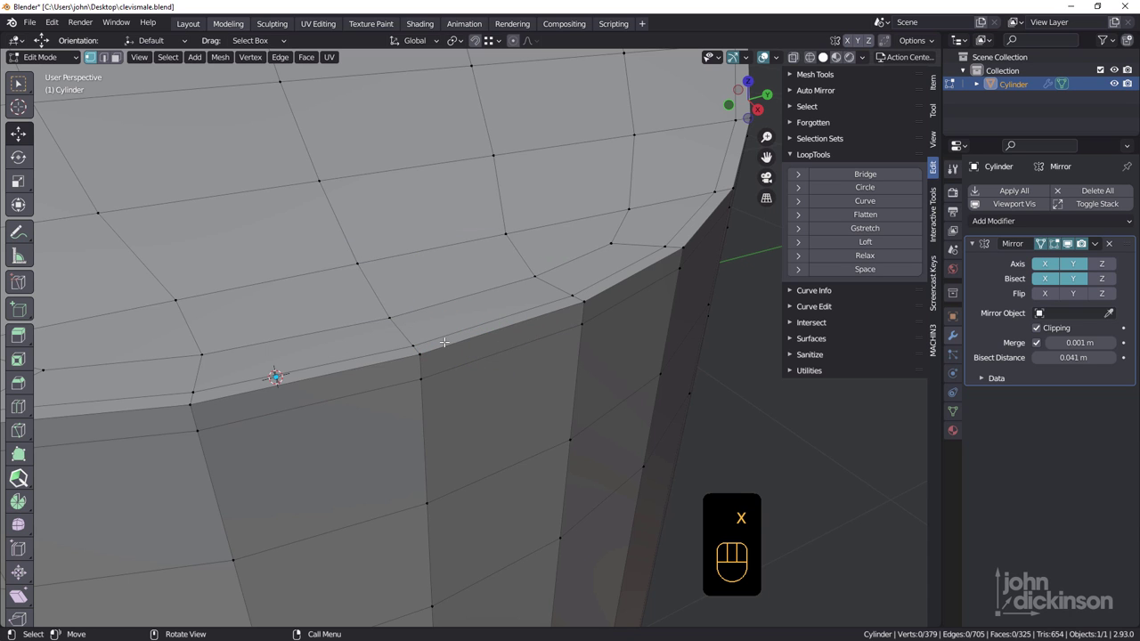
scroll(446, 343, "down", 5)
middle_click_drag(474, 353, 434, 322)
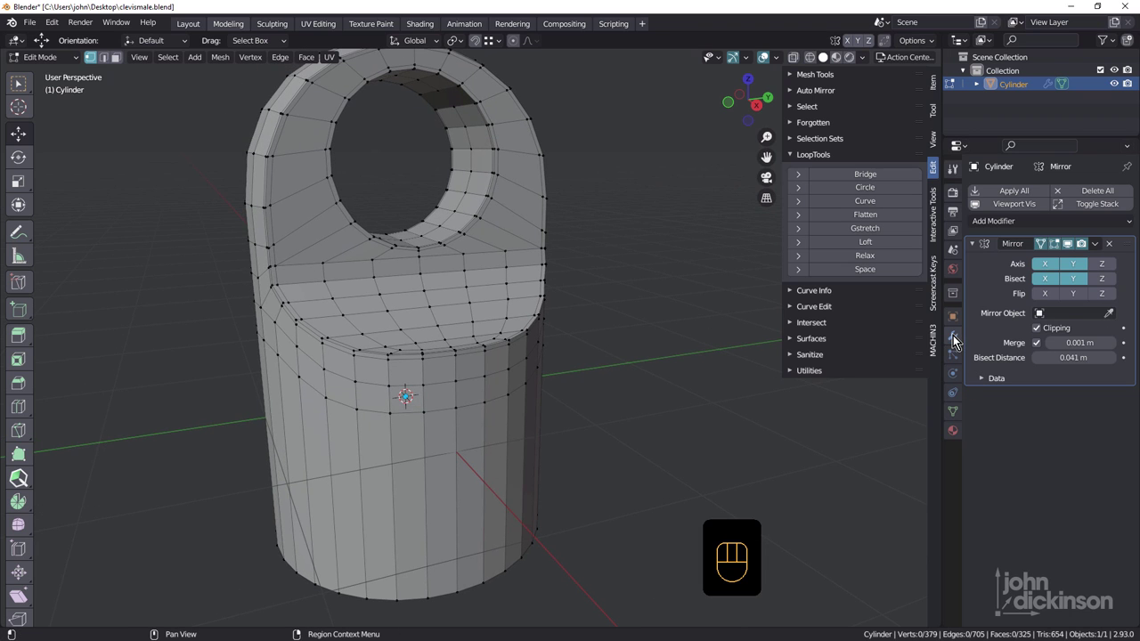
Add a Subdivision Surface modifier with viewport level 2.
left_click(1006, 221)
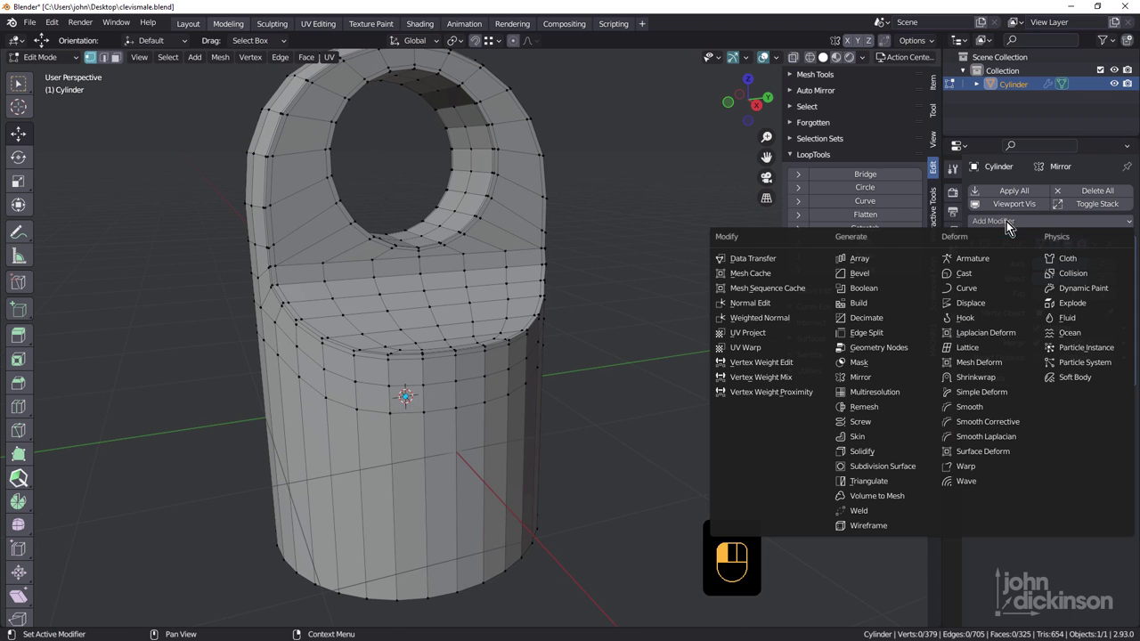
left_click(880, 466)
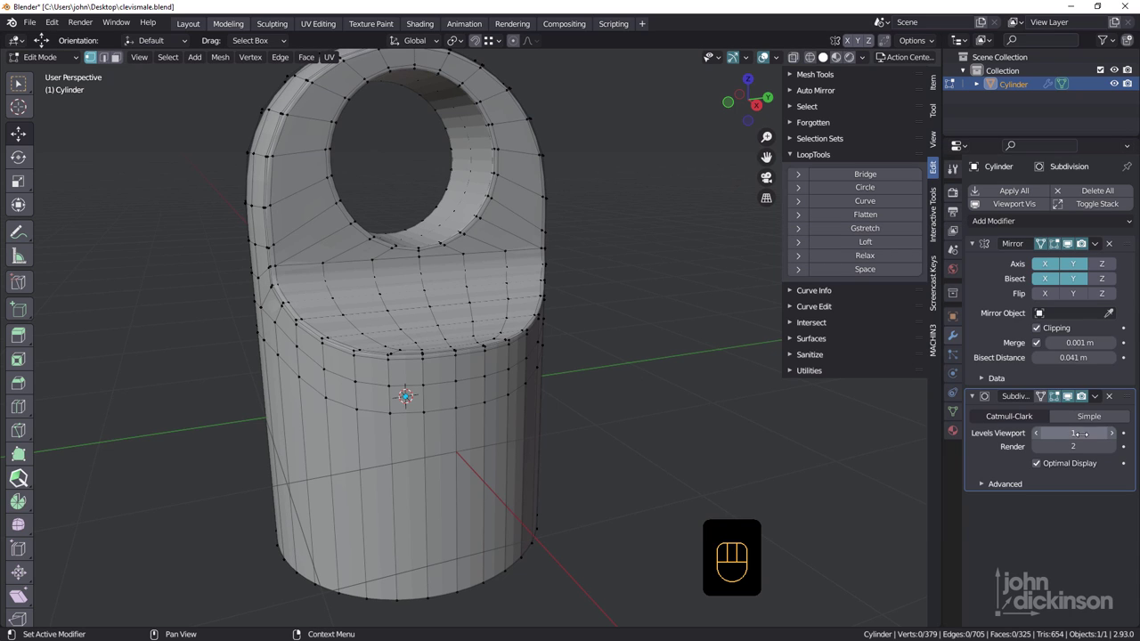
left_click_drag(1072, 433, 1046, 429)
Enable Auto Smooth in the mesh data properties with an 80° angle.
left_click(953, 412)
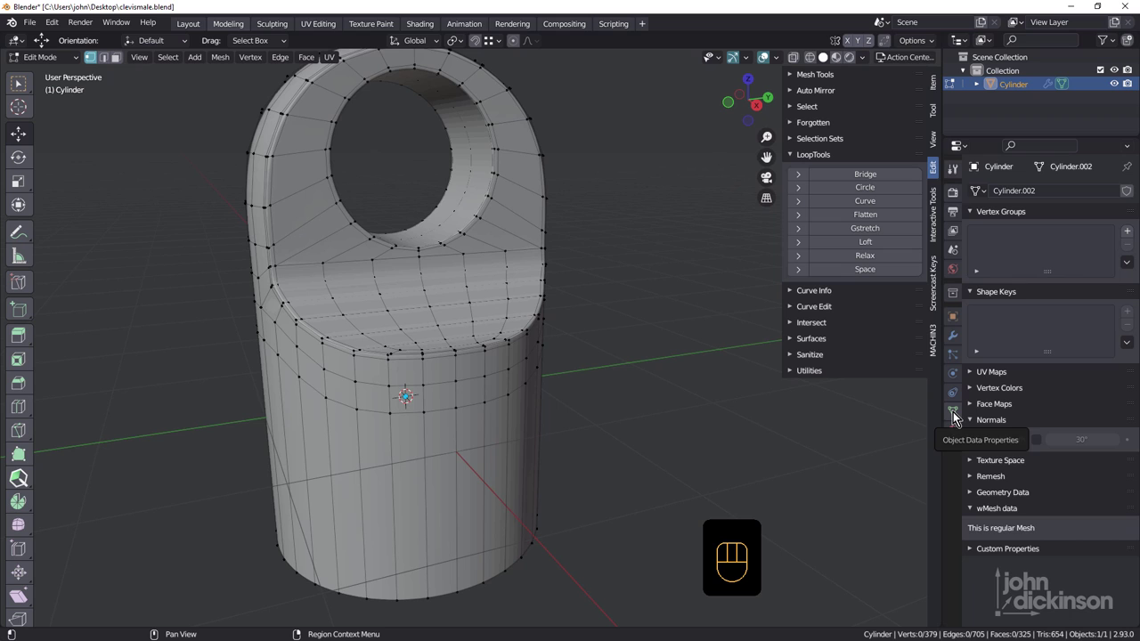
left_click(1035, 440)
left_click(1093, 443)
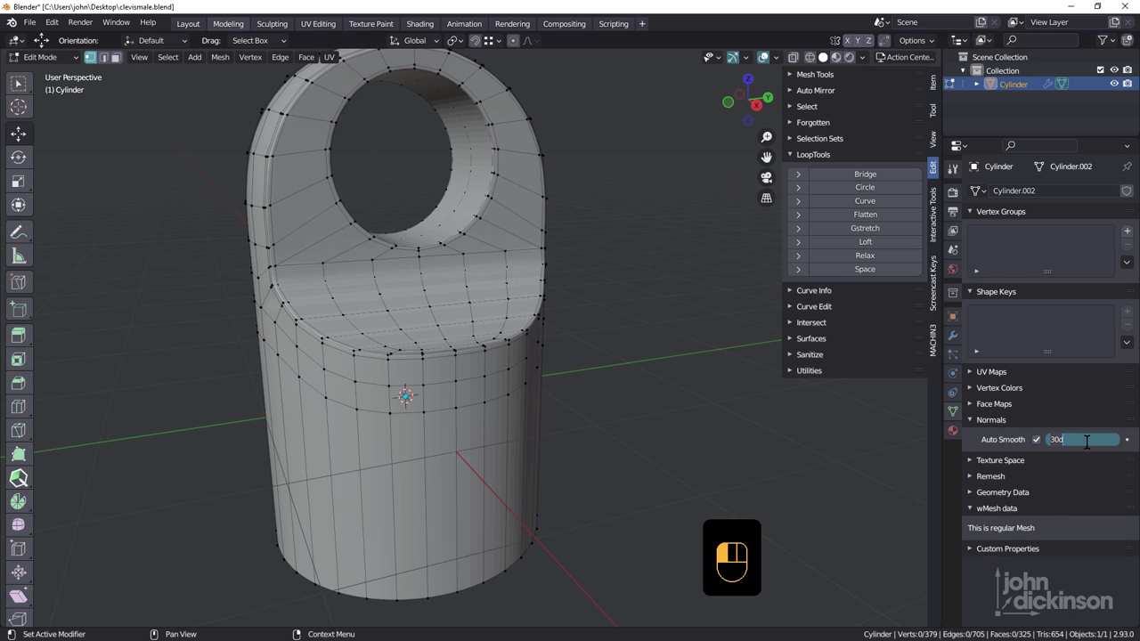
type("80")
key("Return")
middle_click_drag(623, 307, 651, 310)
Turn off the Subdivision modifier's Edit Mode display to show the unsubdivided cage.
left_click(952, 335)
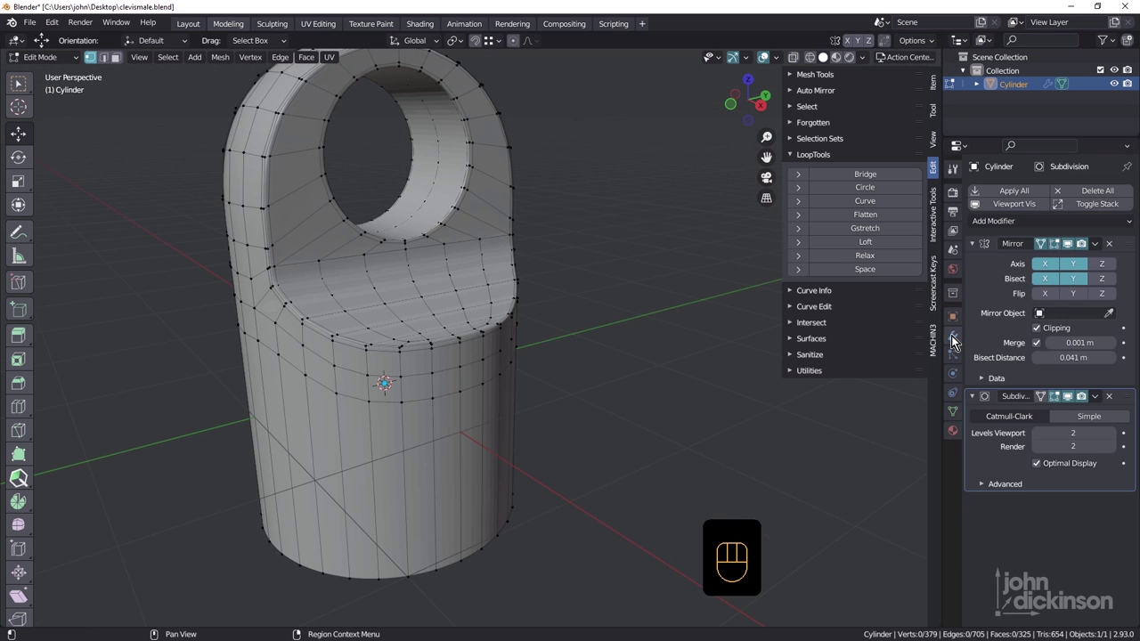
left_click(1055, 397)
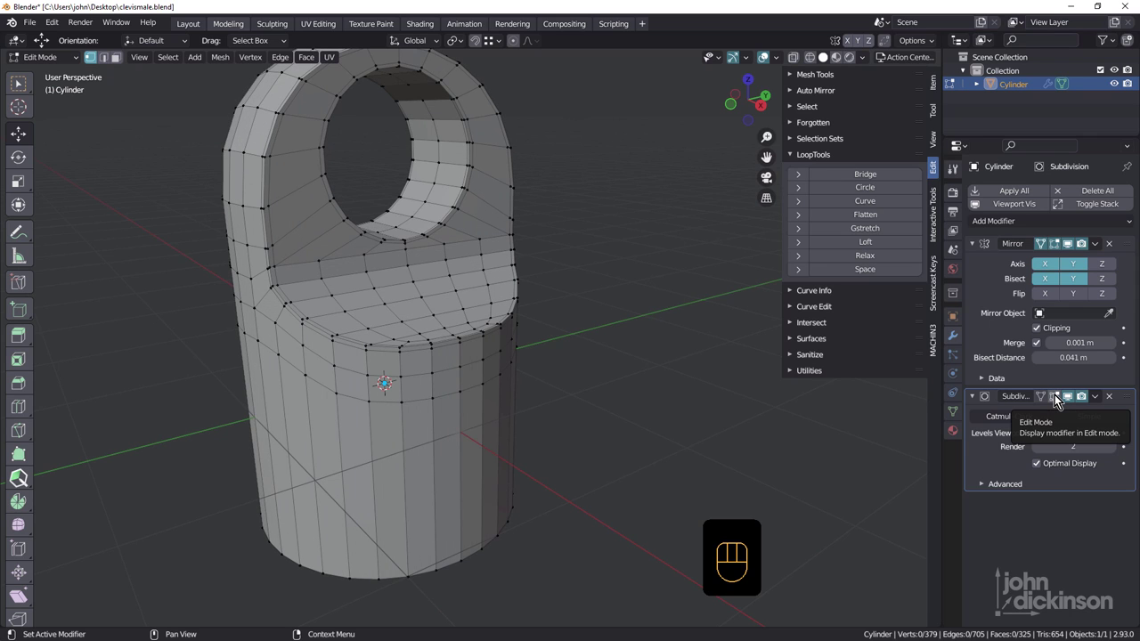
middle_click_drag(465, 349, 437, 348)
Return to Object Mode and apply Shade Smooth to the clevis.
key("Tab")
right_click(393, 299)
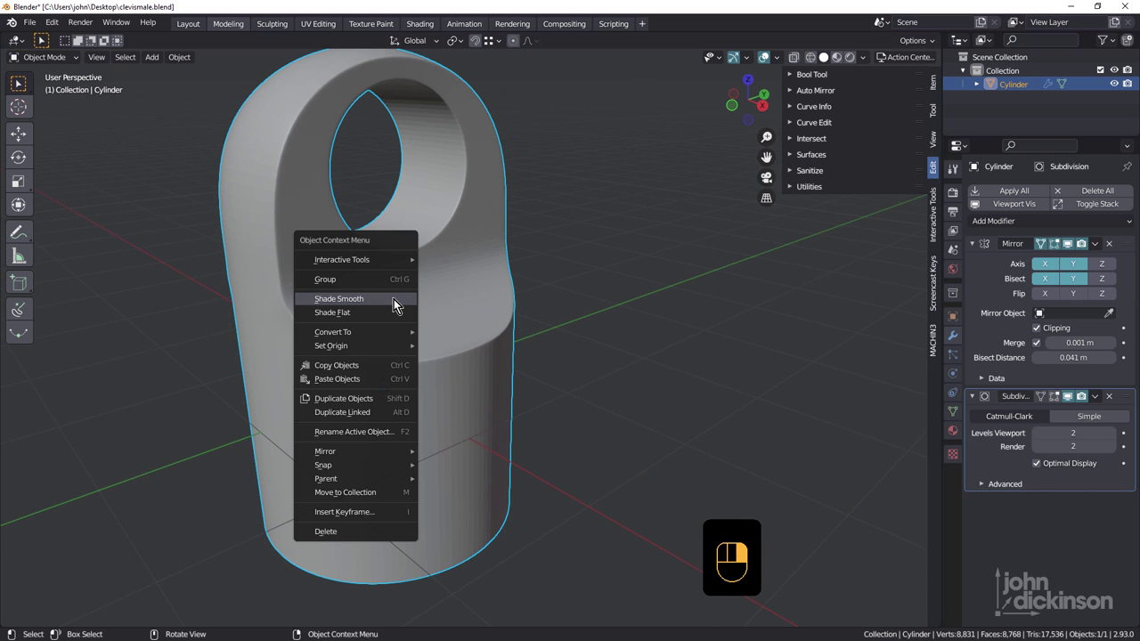
left_click(394, 299)
middle_click_drag(393, 299, 405, 445)
In Edit Mode, add five centred loop cuts around the cylinder's shaft.
key("Tab")
key("ctrl+r")
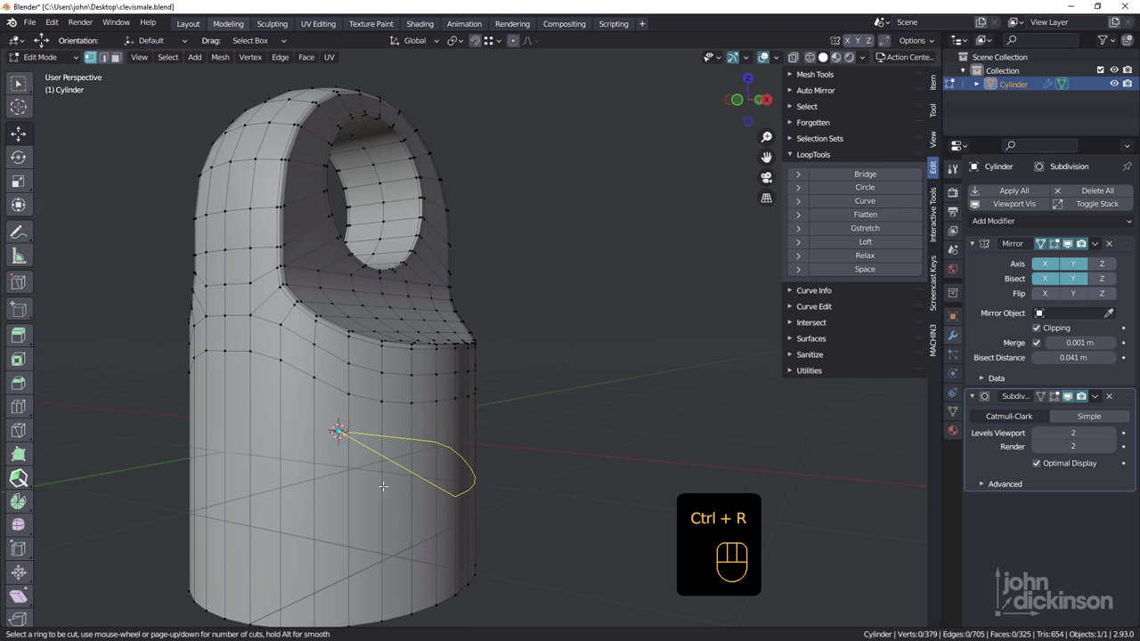
scroll(381, 485, "up", 4)
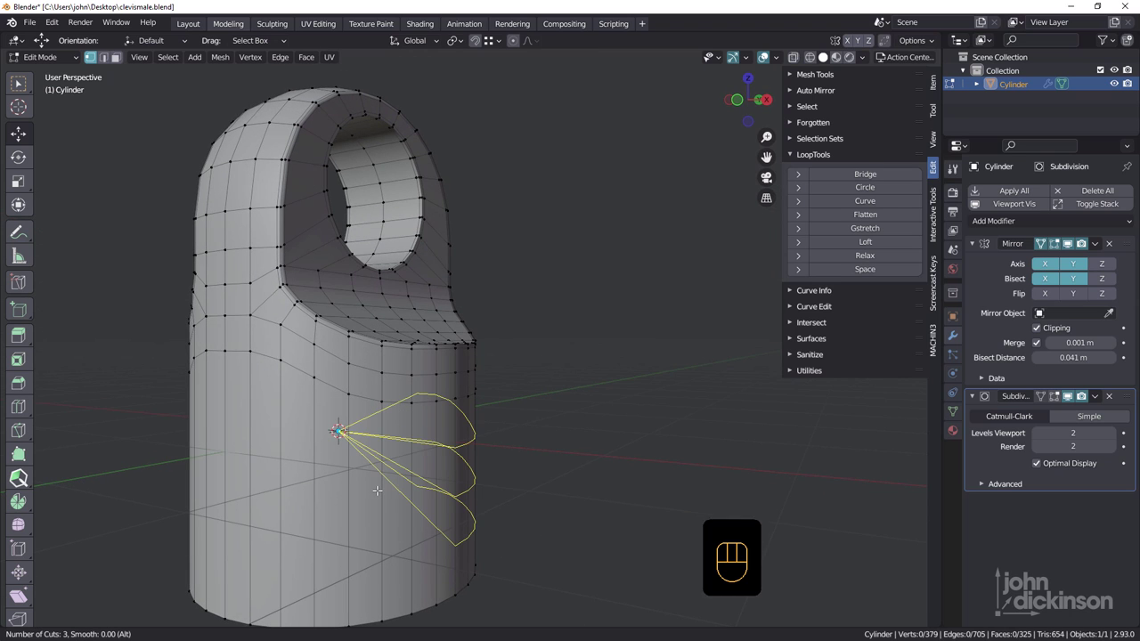
left_click(378, 490)
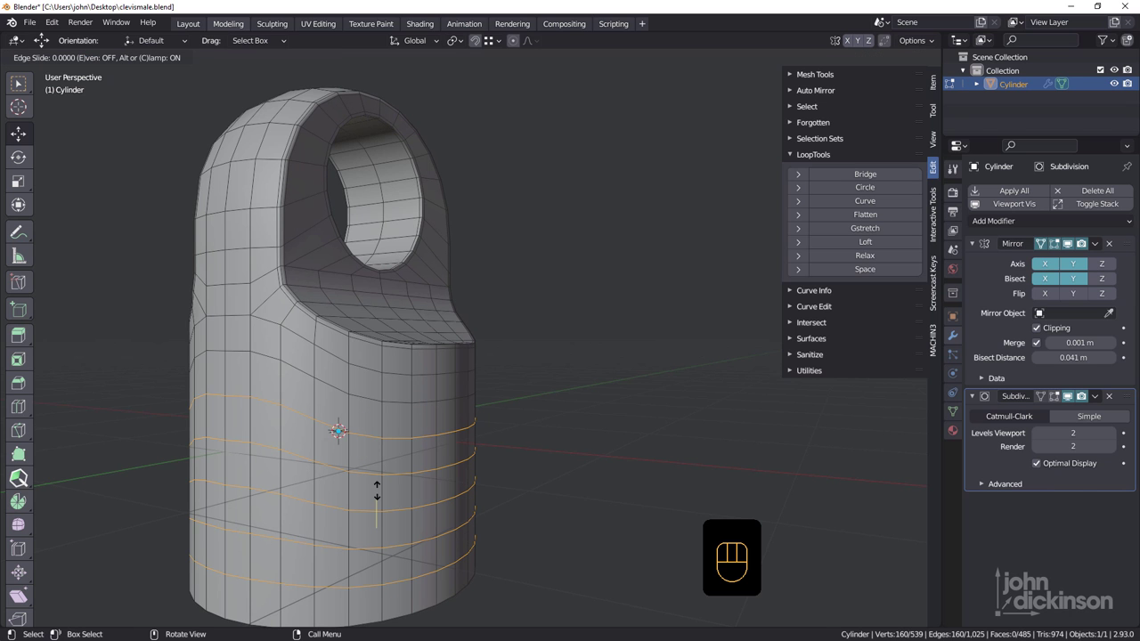
right_click(376, 492)
middle_click_drag(399, 467, 289, 366)
Add an edge loop around the eye hole, try moving one vertex vertically, then undo.
key("ctrl+r")
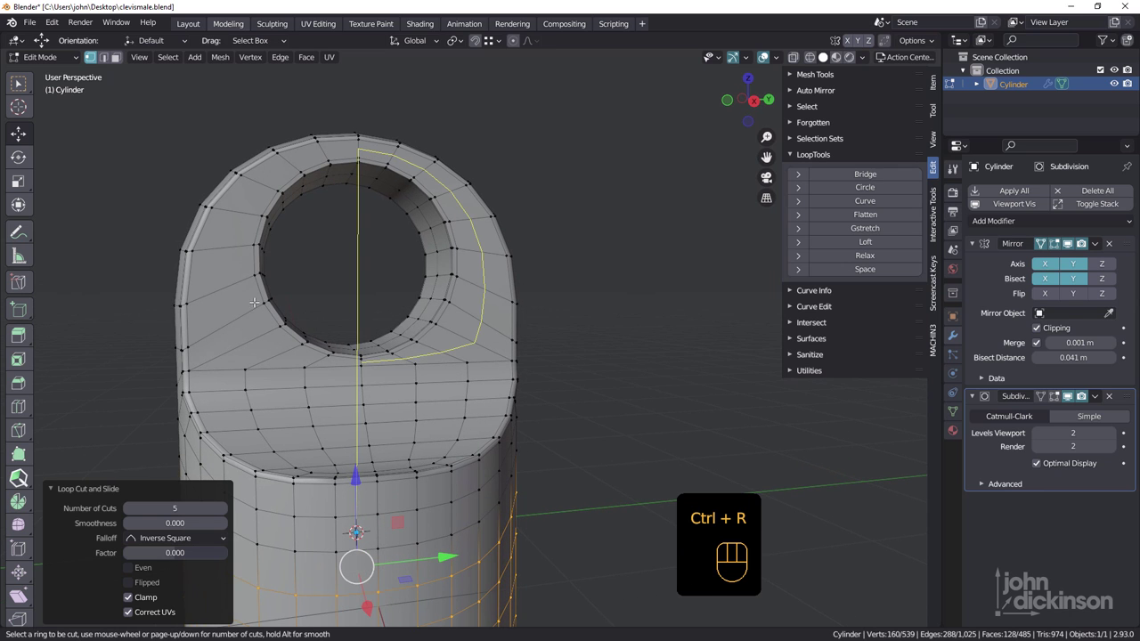
left_click(474, 285)
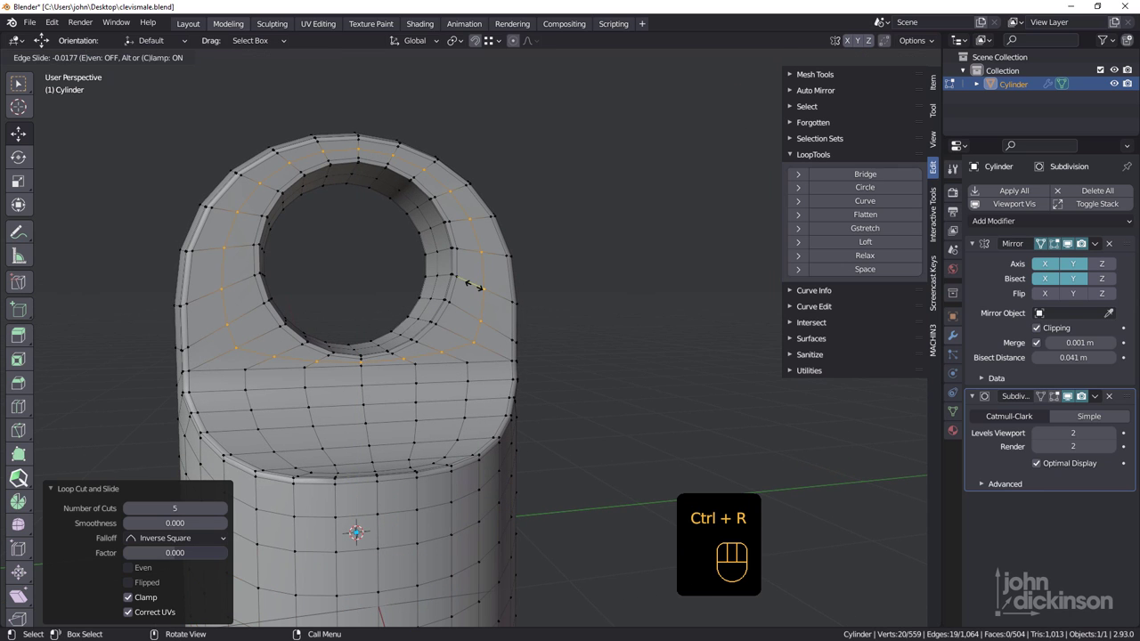
key("space")
middle_click_drag(471, 284, 364, 371)
left_click(368, 368)
scroll(368, 368, "up", 4)
key("g")
key("z")
left_click(354, 336)
middle_click_drag(353, 337, 365, 375)
key("ctrl+z")
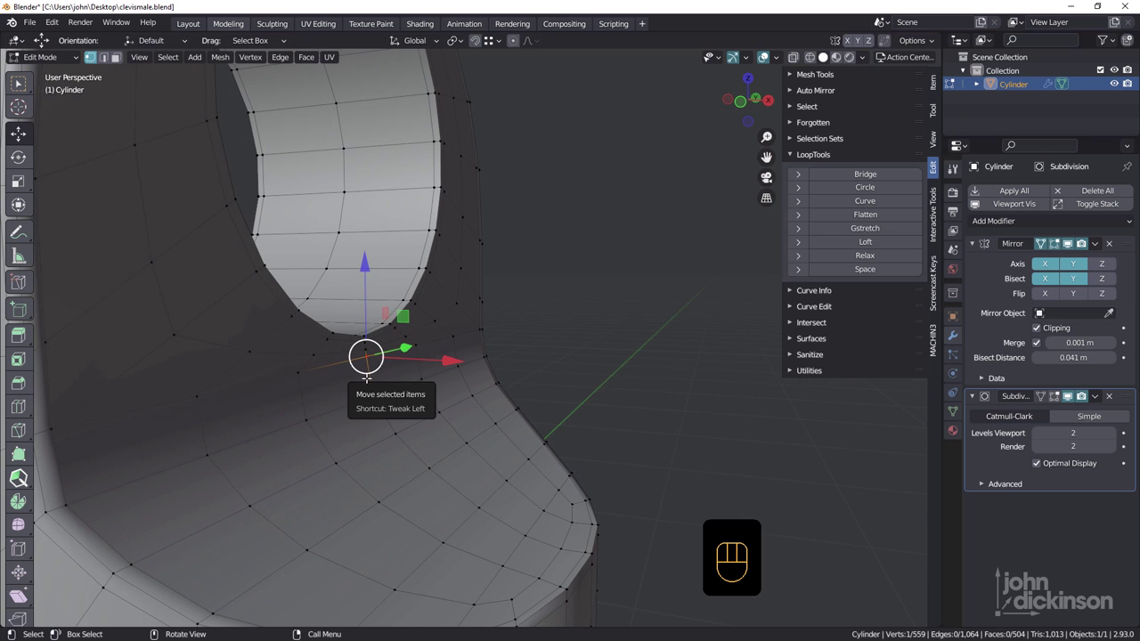
Slide two neighbouring vertices of the new loop along their edges.
key("g")
key("g")
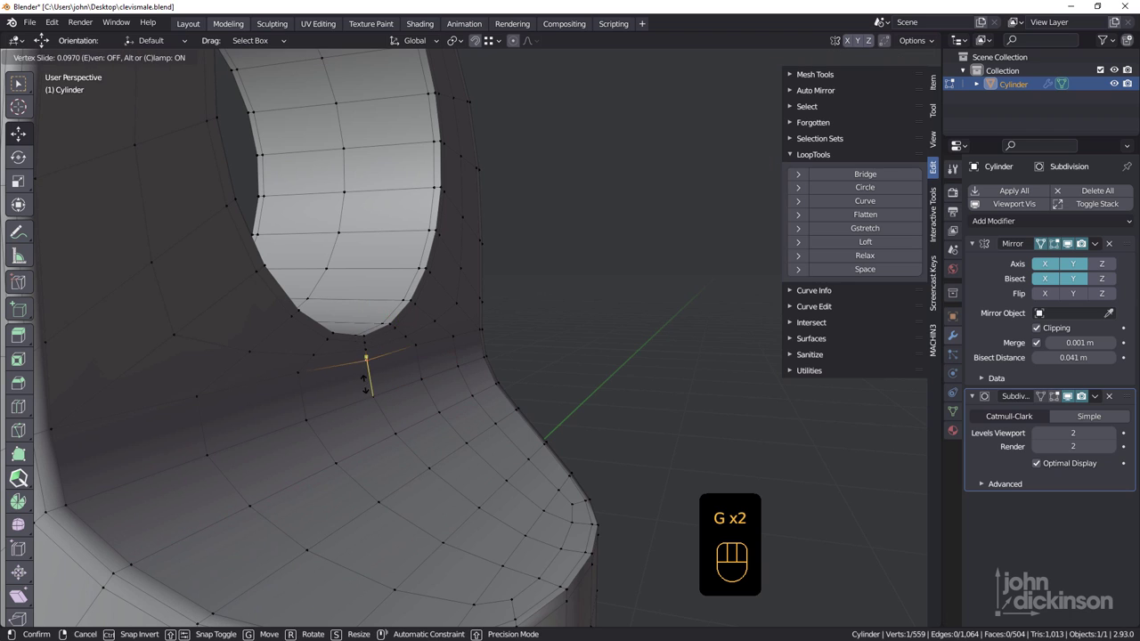
left_click(356, 374)
left_click(299, 374)
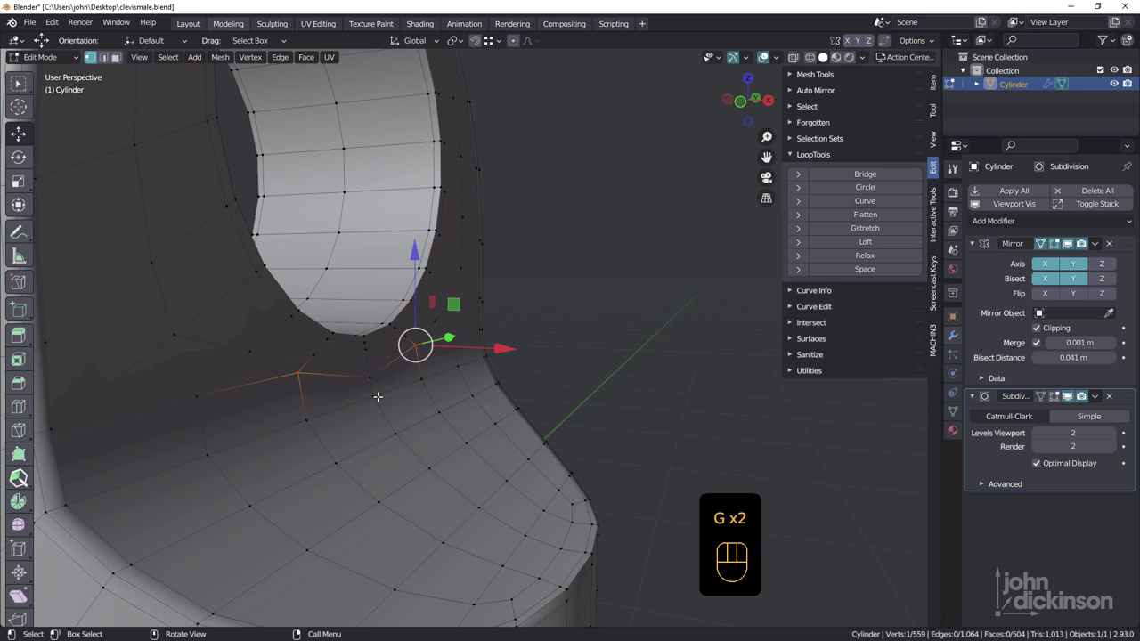
key("g")
key("g")
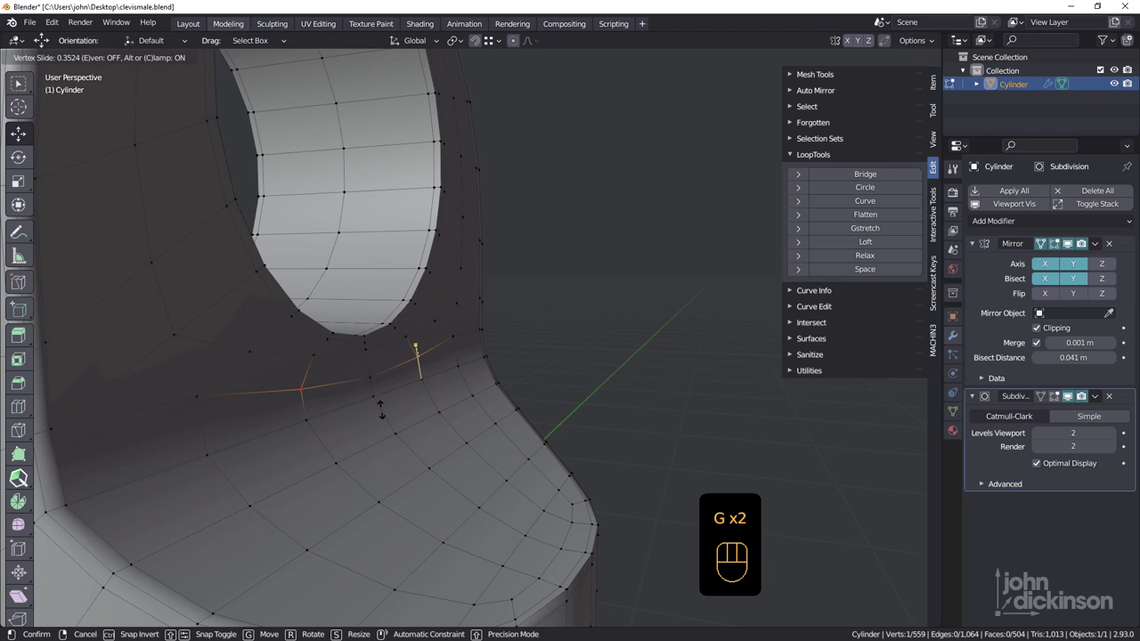
left_click(339, 388)
middle_click_drag(339, 388, 208, 257)
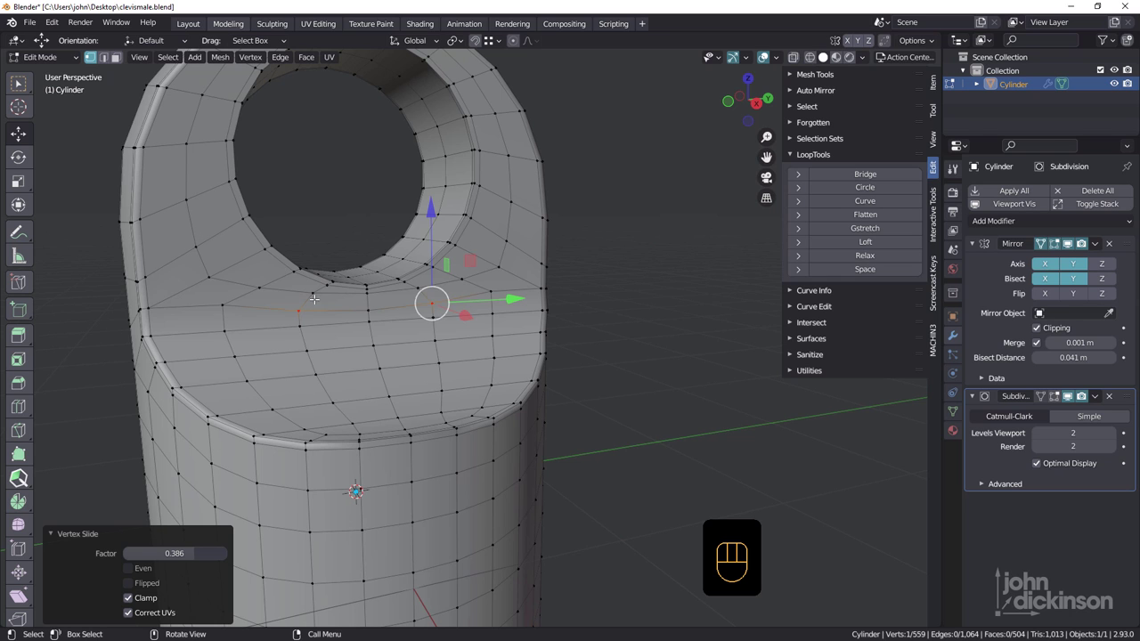
middle_click_drag(275, 354, 356, 367)
Undo the vertex slides and loop cut, then return to Object Mode.
key("ctrl+z")
key("ctrl+z")
key("ctrl+z")
key("ctrl+z")
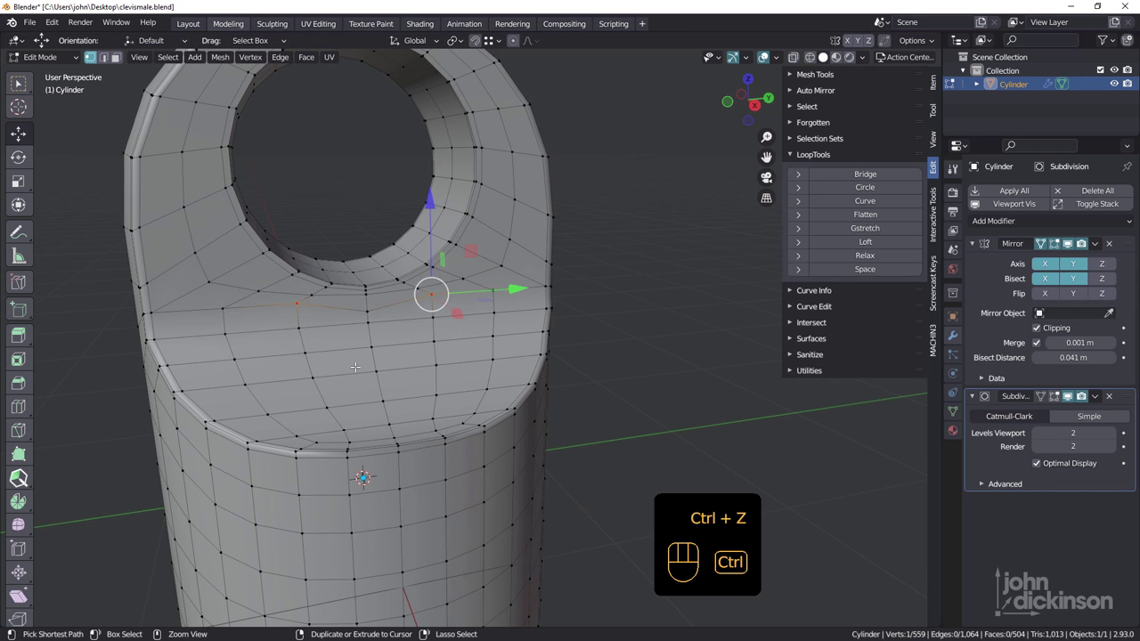
key("ctrl+z")
scroll(362, 368, "down", 5)
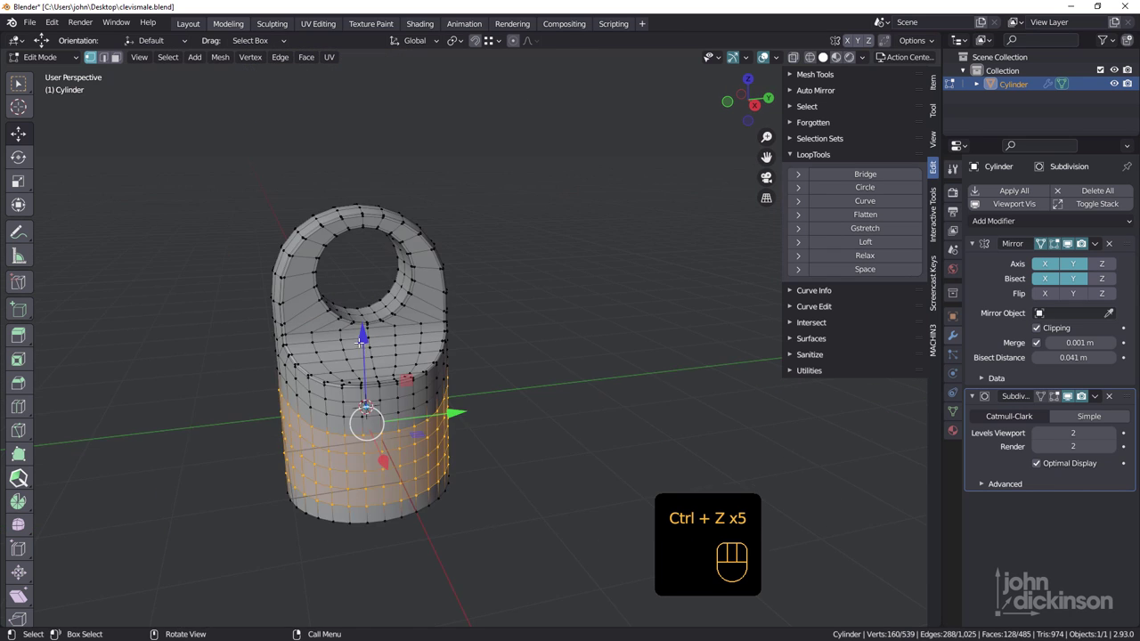
middle_click_drag(362, 367, 481, 312)
key("Tab")
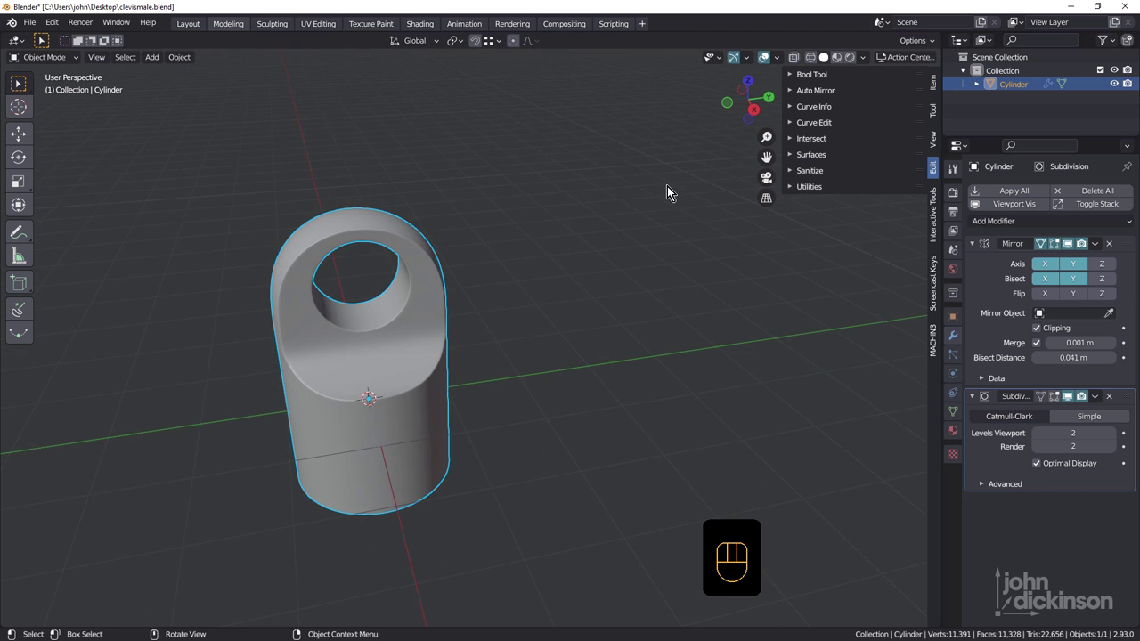
Switch the viewport to MatCap shading to inspect the red clevis, then enter Edit Mode.
left_click(863, 57)
key("Escape")
key("z")
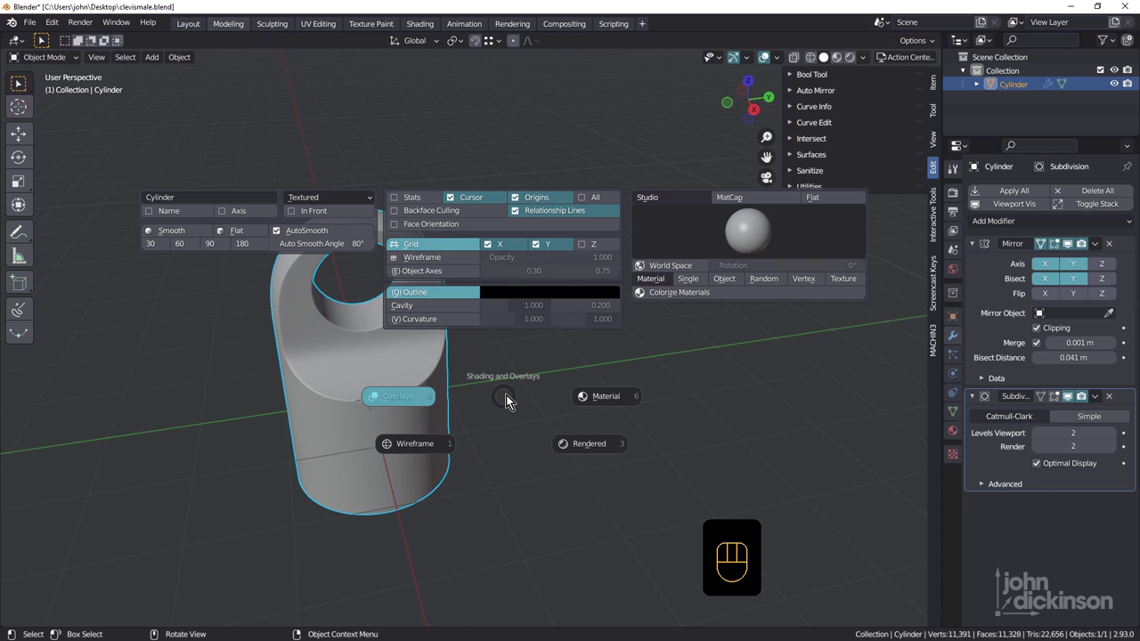
left_click(744, 198)
middle_click_drag(415, 340, 615, 224)
scroll(524, 242, "up", 3)
key("Tab")
Return to plain Solid shading and frame the clevis neck from top and back views.
key("z")
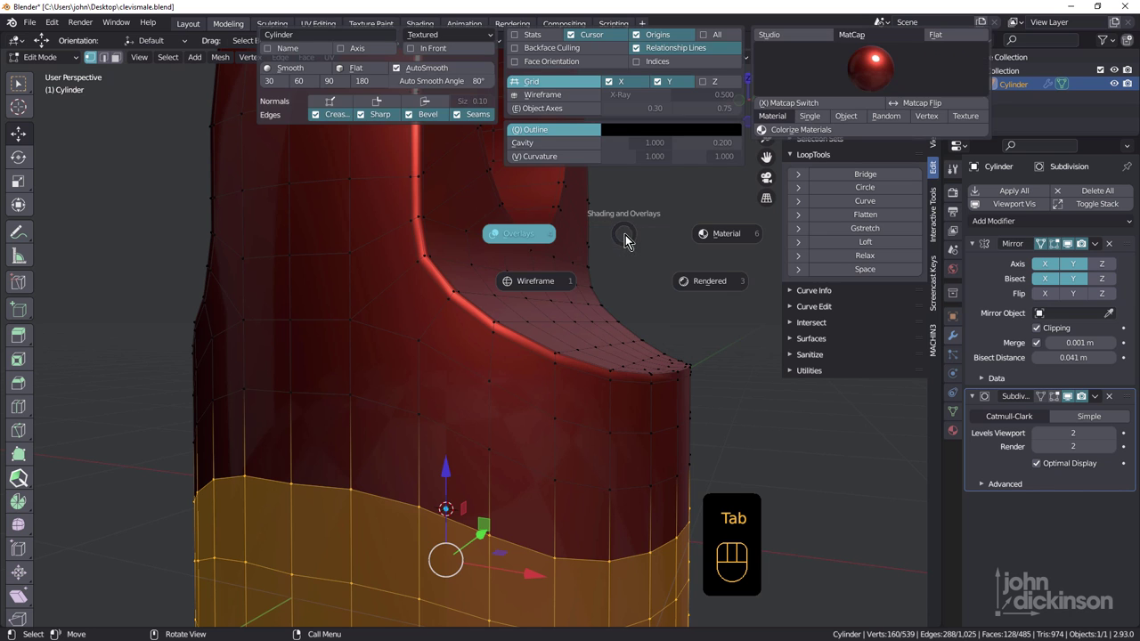
left_click(811, 62)
mouse_move(711, 127)
middle_mouse_down()
mouse_move(402, 305)
mouse_move(356, 286)
mouse_move(315, 295)
mouse_move(314, 426)
middle_mouse_up()
scroll(345, 283, "up", 3)
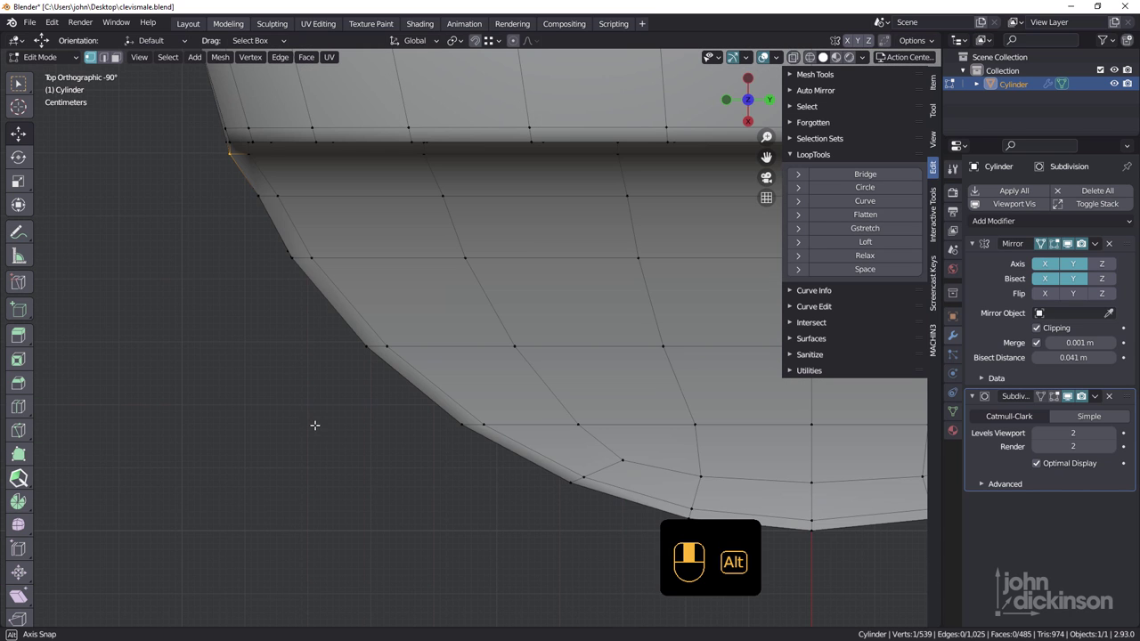
middle_click_drag(279, 172, 295, 208, "shift")
scroll(290, 214, "up", 3)
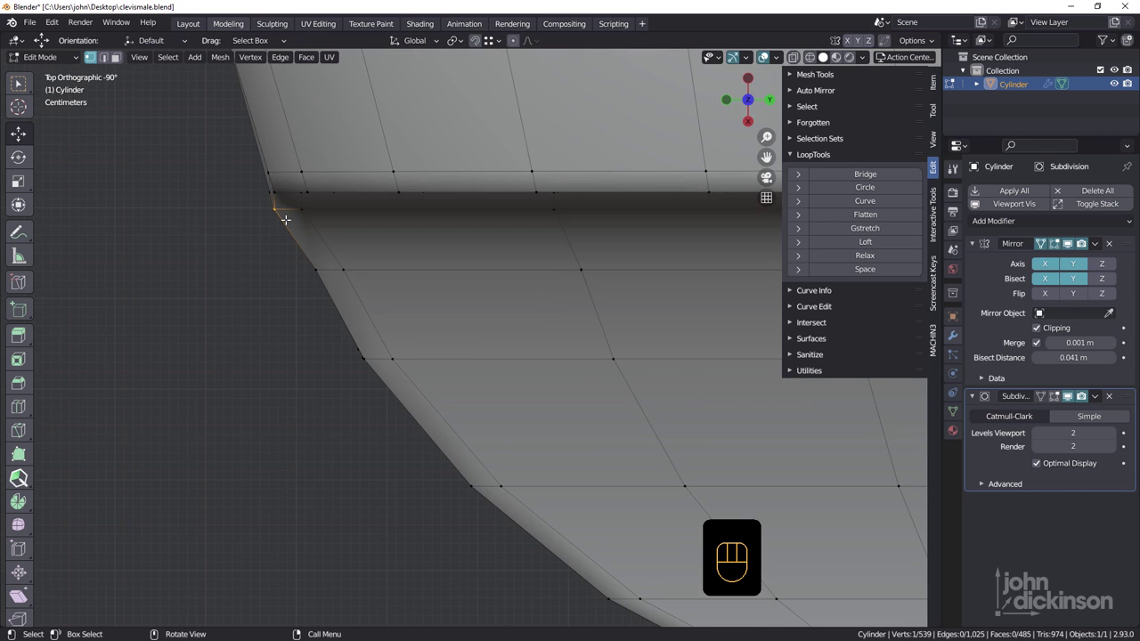
scroll(341, 240, "down", 5)
middle_click_drag(575, 276, 244, 290, "alt")
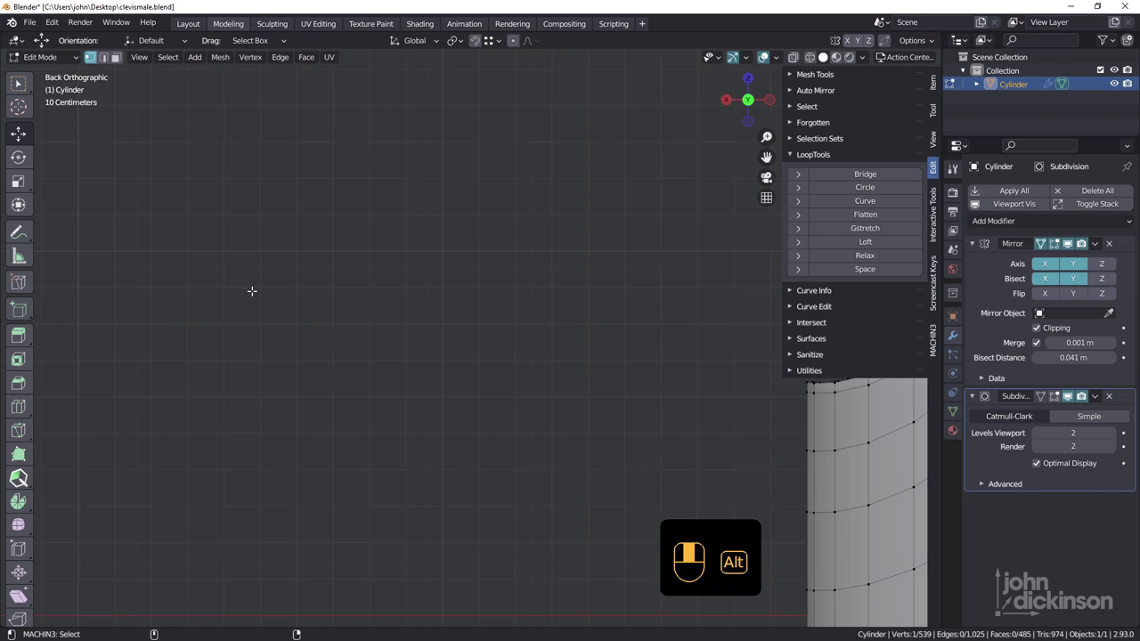
middle_click_drag(537, 285, 725, 453, "alt")
scroll(682, 275, "down", 3)
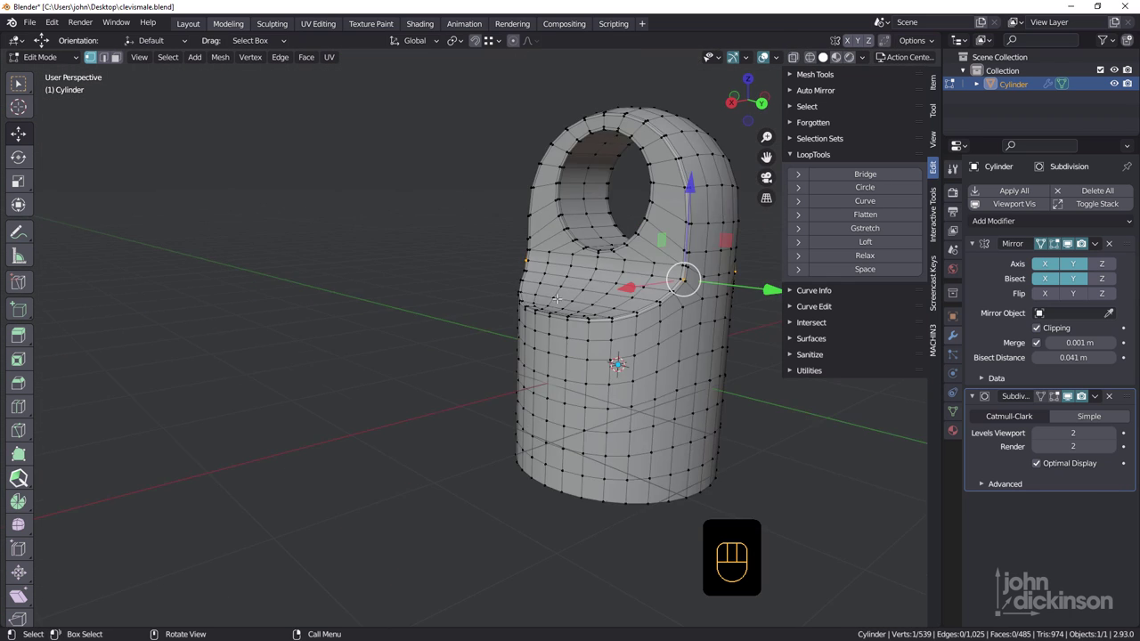
scroll(682, 275, "up", 2)
middle_click_drag(682, 275, 608, 279, "shift")
scroll(614, 289, "up", 4)
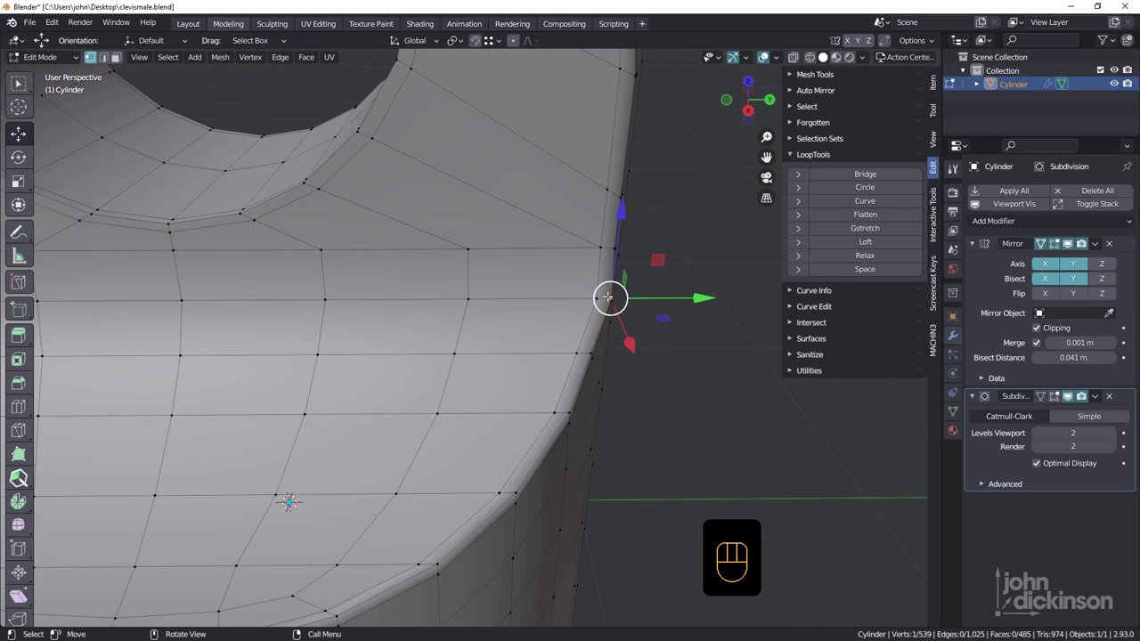
Select the vertex on the neck's side edge and nudge it along Y toward the body.
left_click(596, 298)
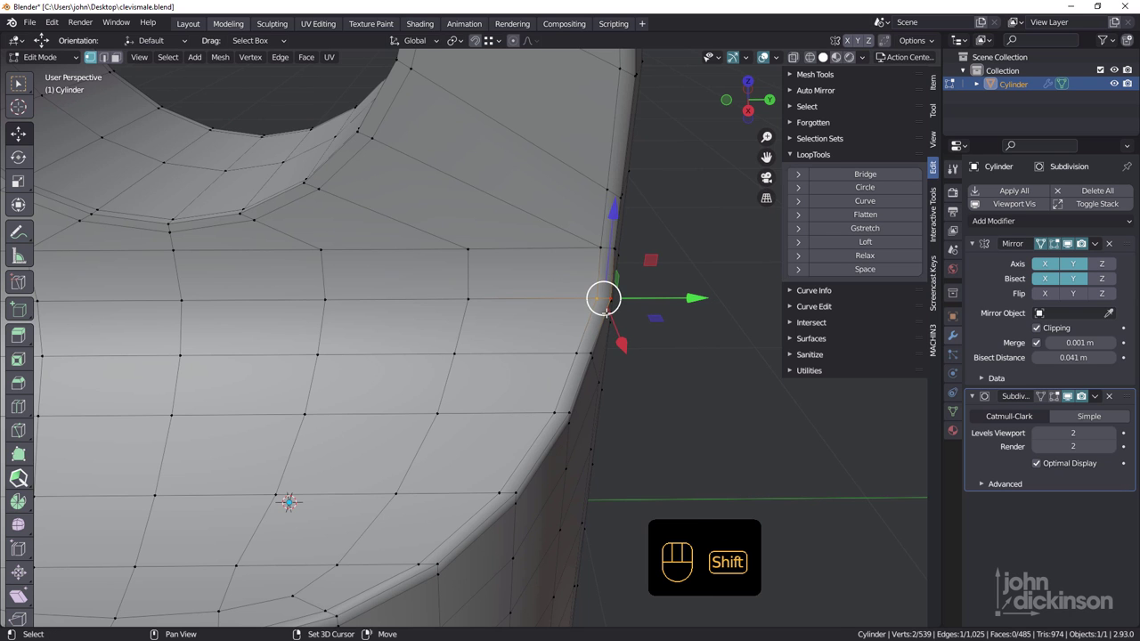
middle_click_drag(601, 313, 572, 407)
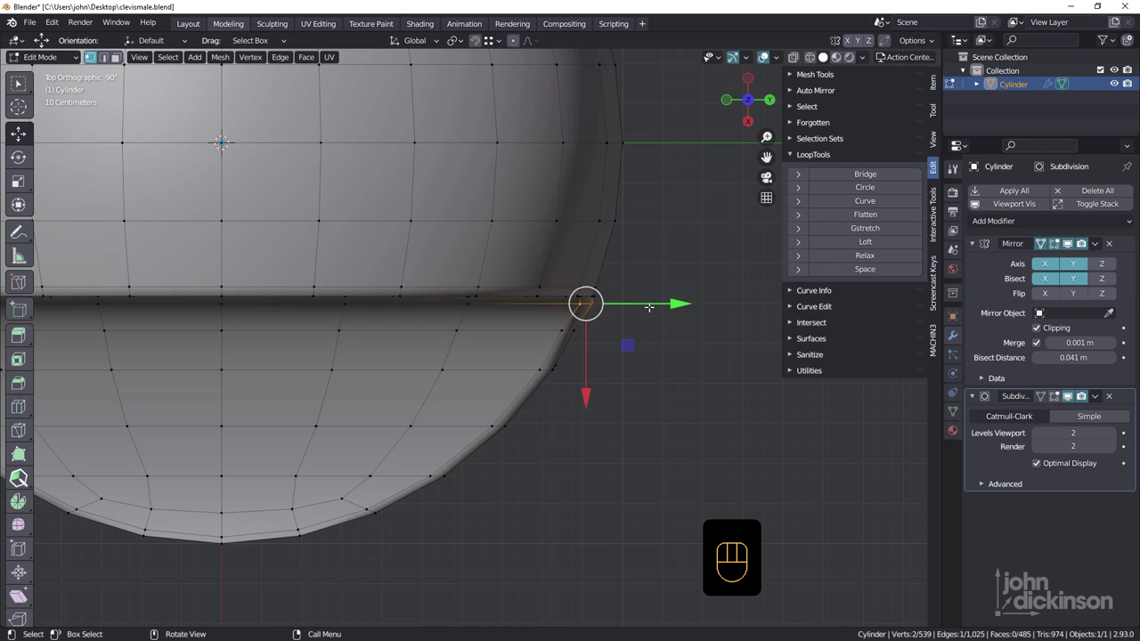
left_click_drag(650, 303, 644, 308)
middle_click_drag(547, 292, 558, 202)
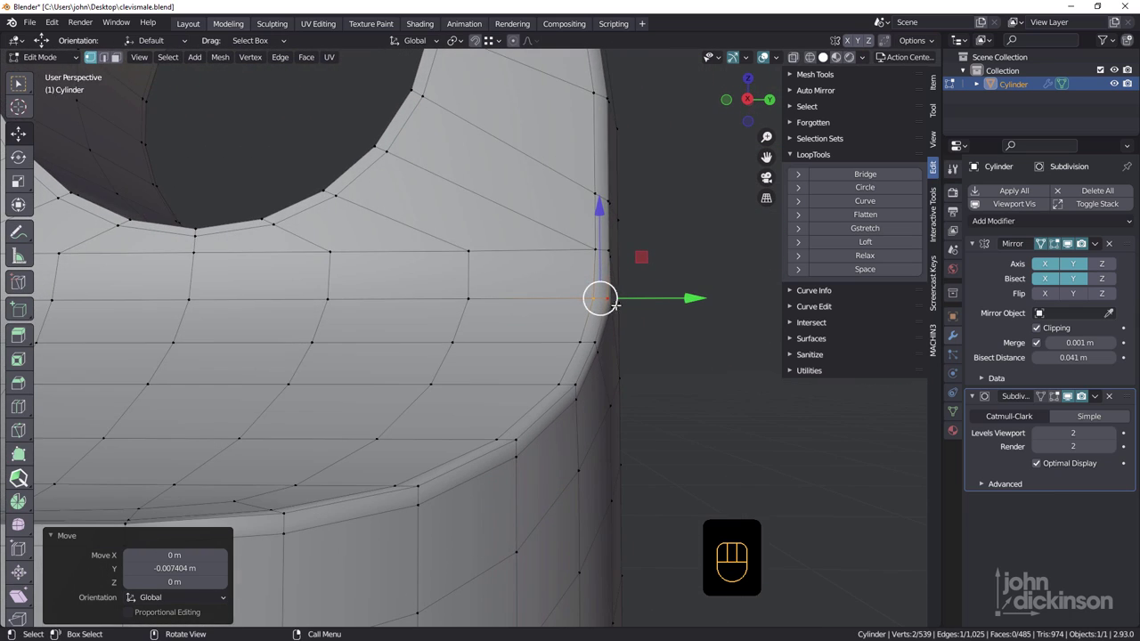
scroll(639, 308, "up", 2)
left_click_drag(629, 285, 623, 292)
middle_click_drag(565, 310, 549, 236)
scroll(566, 389, "down", 6)
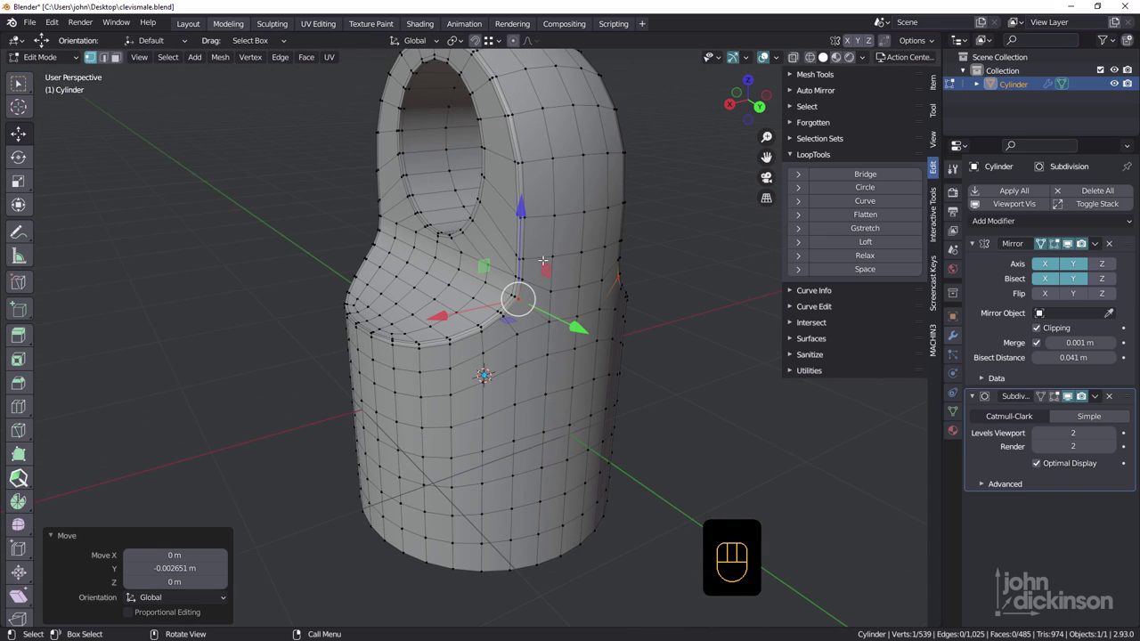
Nudge the vertex slightly further along Y, to -0.000746 m, and check the neck profile.
middle_click_drag(533, 285, 504, 282)
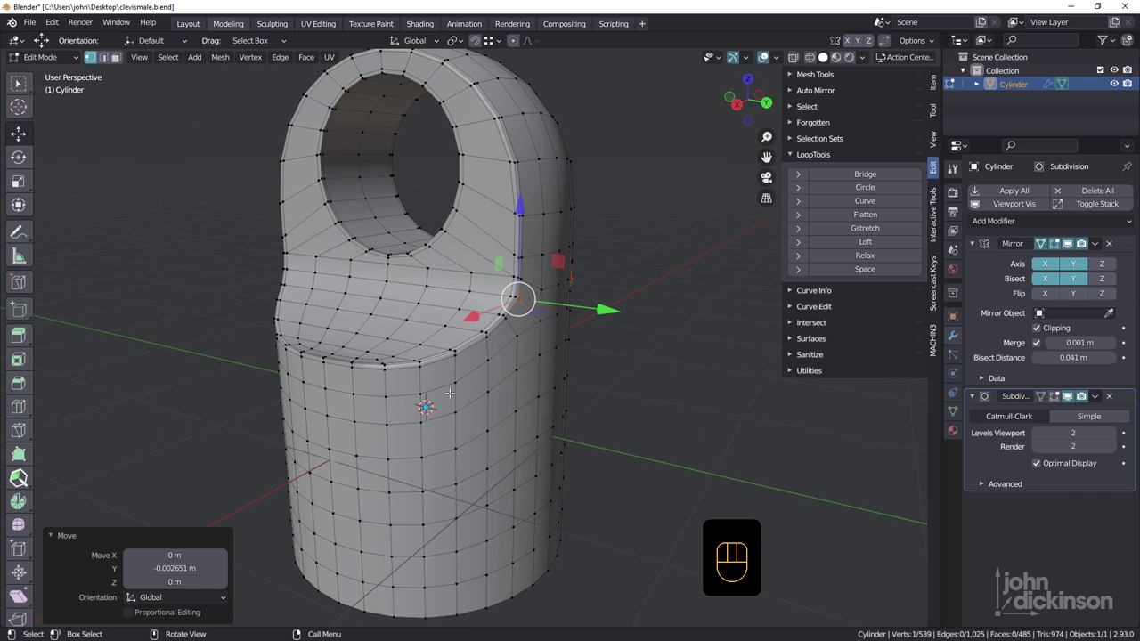
middle_click_drag(454, 379, 552, 289)
scroll(517, 330, "up", 5)
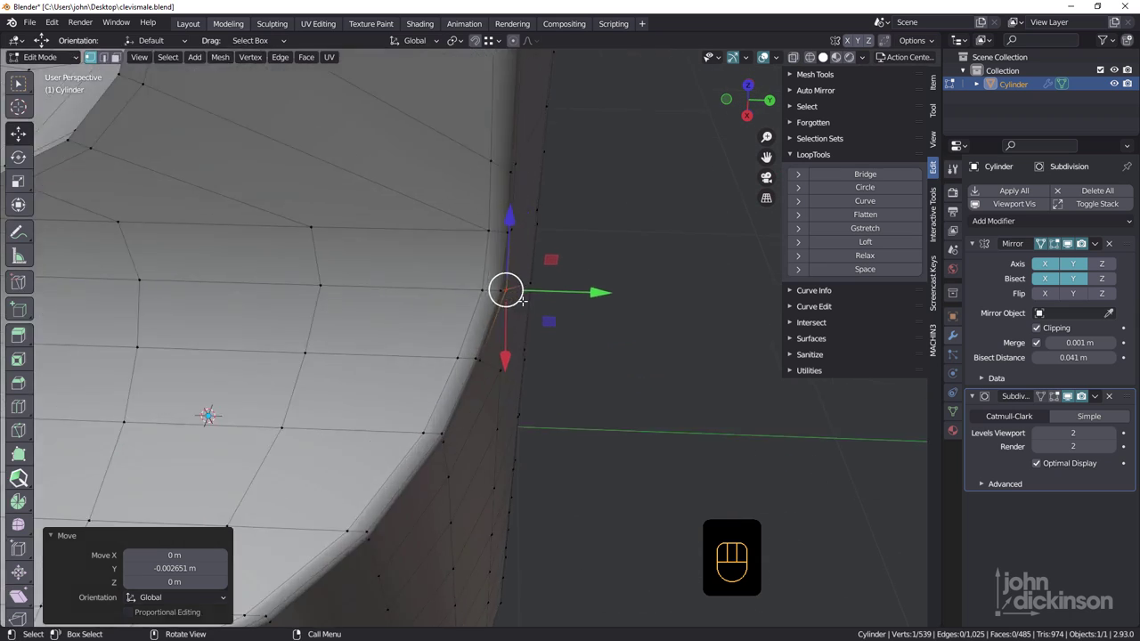
middle_click_drag(495, 305, 583, 281)
left_click_drag(583, 280, 529, 281)
middle_click_drag(529, 281, 503, 313)
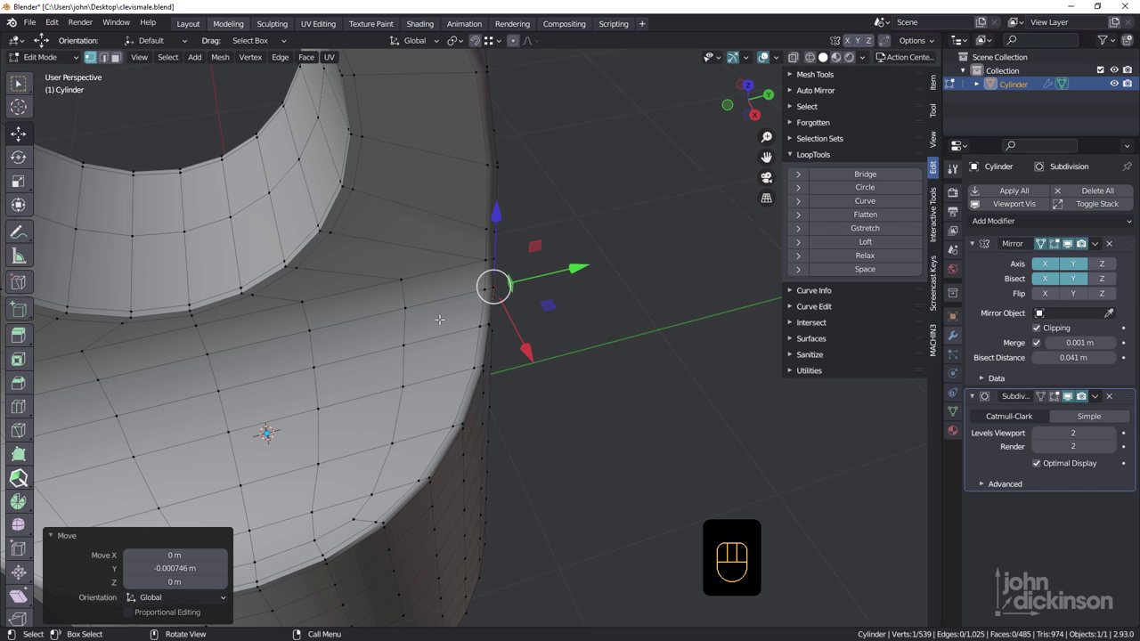
middle_click_drag(408, 346, 560, 256)
Return to Object Mode and apply red MatCap shading to inspect the smoothed clevis.
key("Tab")
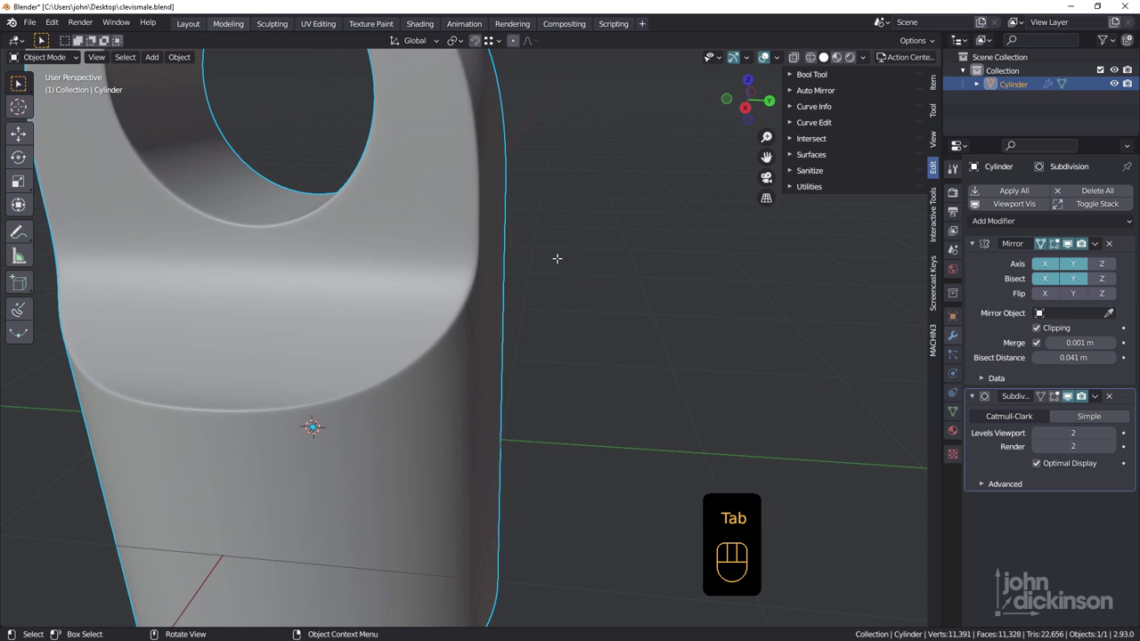
scroll(557, 257, "down", 5)
middle_click_drag(433, 288, 387, 310)
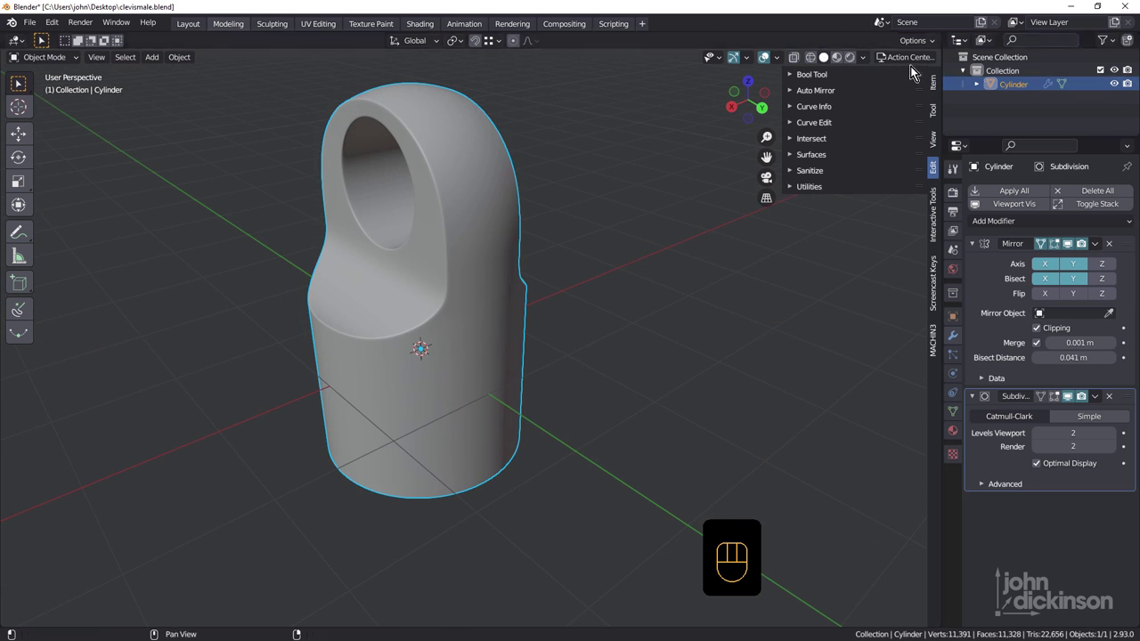
key("z")
key("z")
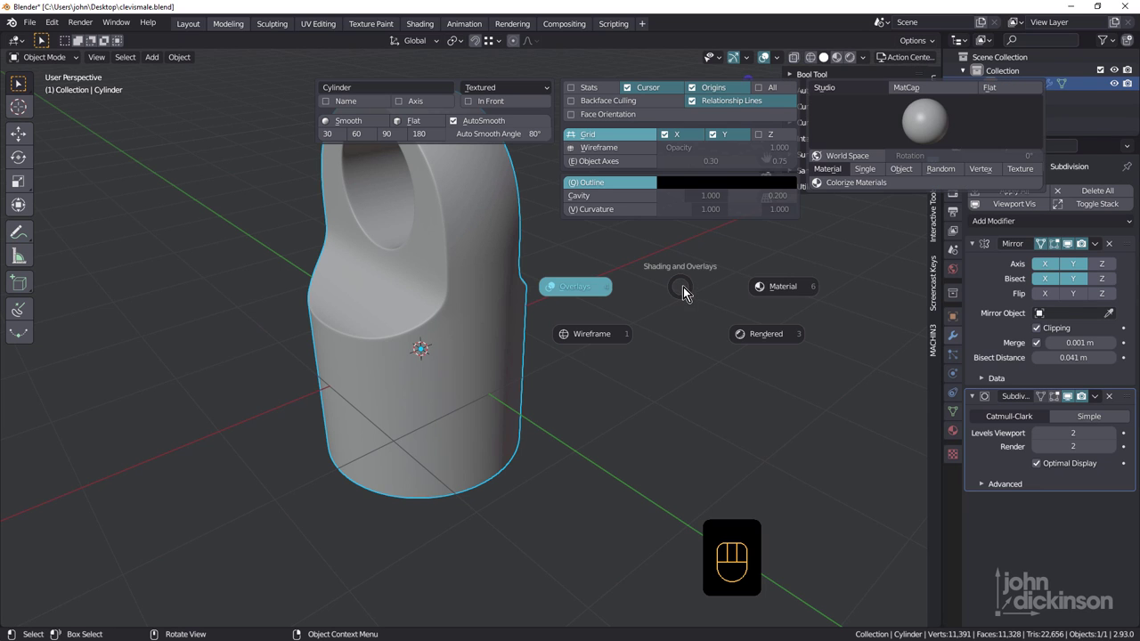
left_click(908, 88)
middle_click_drag(474, 300, 457, 339)
scroll(497, 328, "down", 2)
scroll(489, 339, "up", 2)
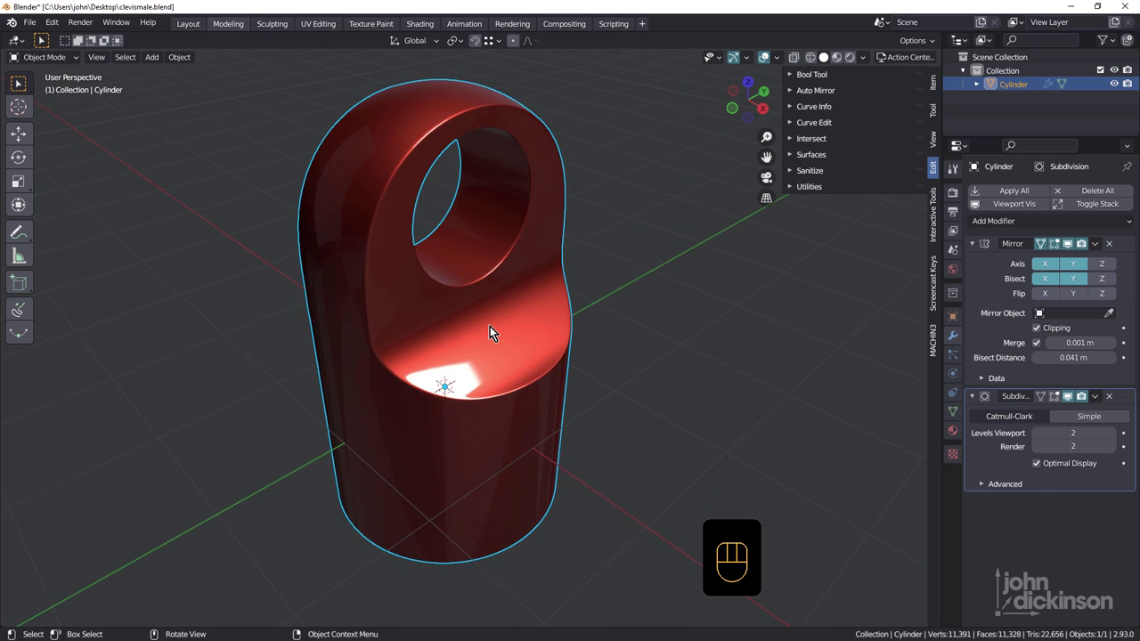